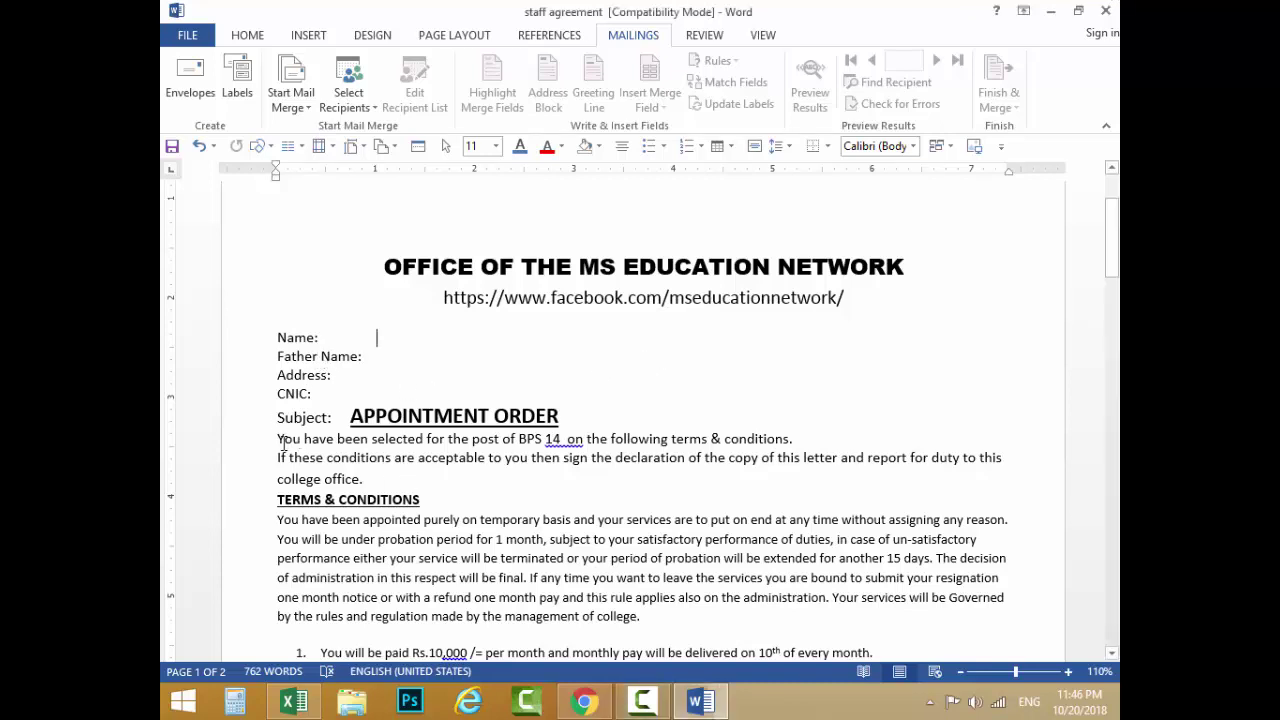
Step: Select the letter's body text in Word, then place the cursor back on the Address line
mouse_move(281, 440)
mouse_down()
mouse_move(800, 668)
mouse_move(734, 570)
mouse_up()
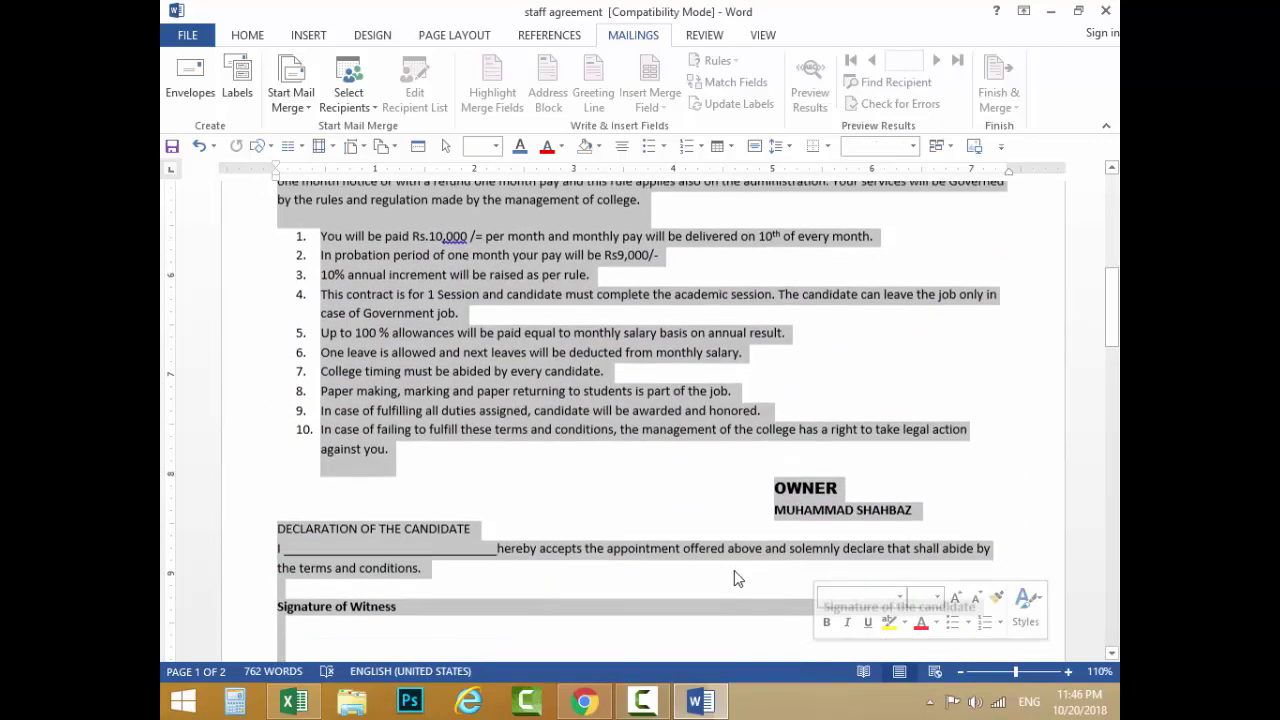
scroll(388, 349, up, 8)
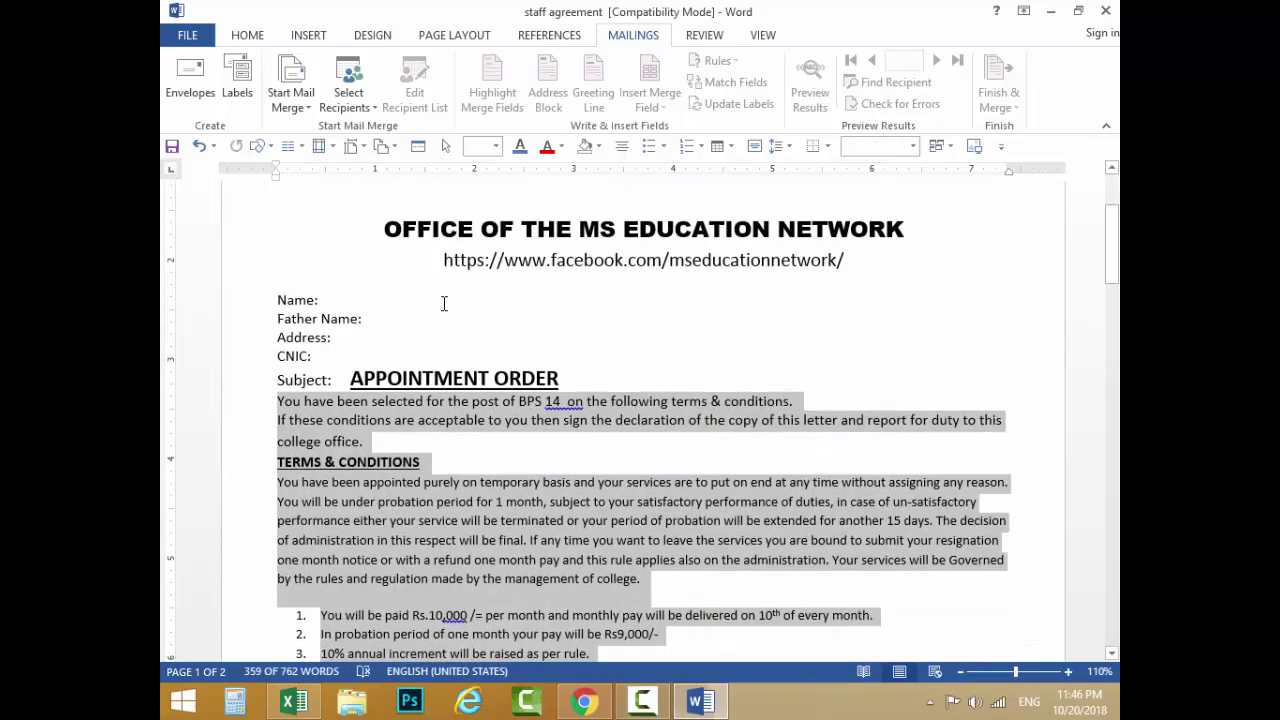
click(441, 305)
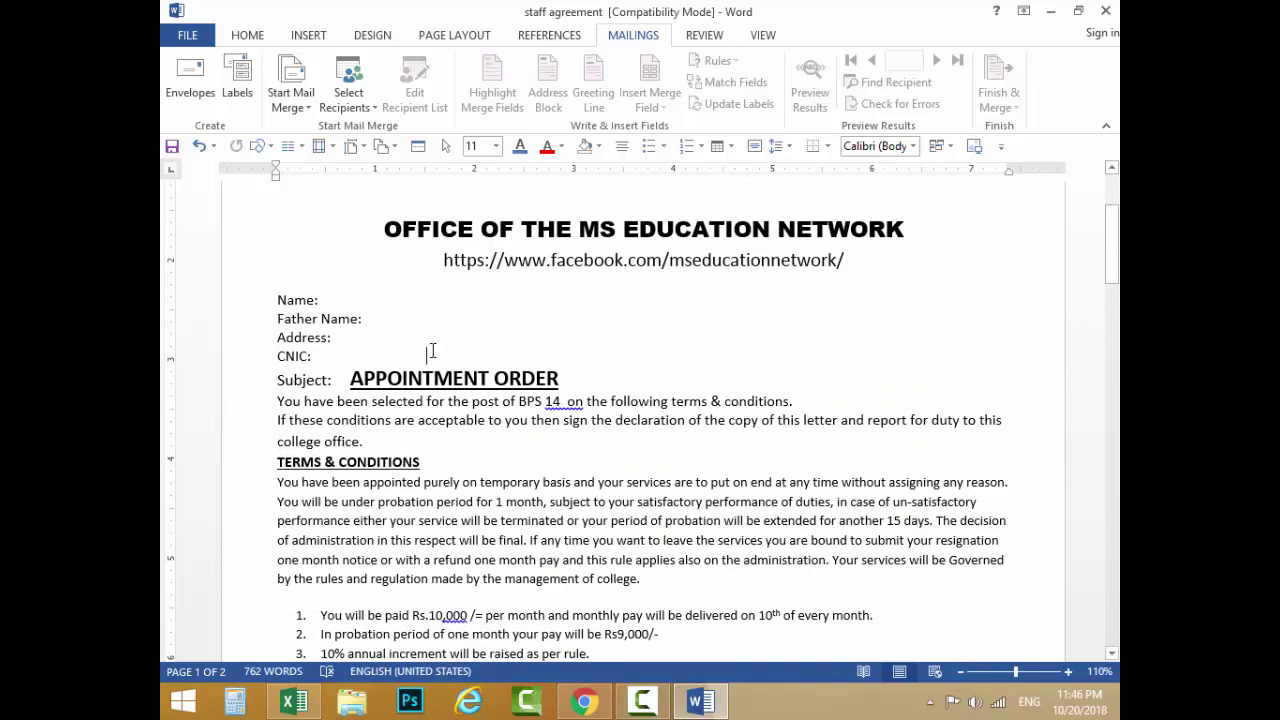
key(Up)
Step: In Excel, select the whole recipient table C6:G24, then clear the selection
click(293, 703)
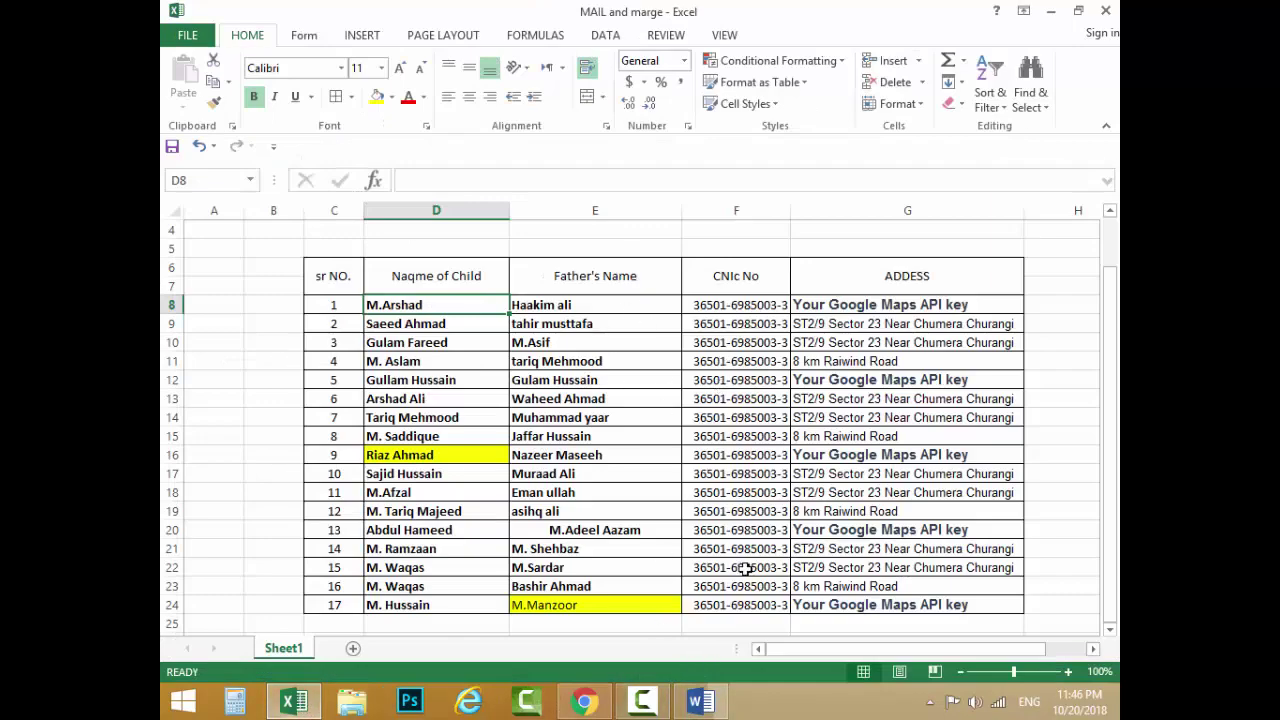
drag(318, 266, 905, 605)
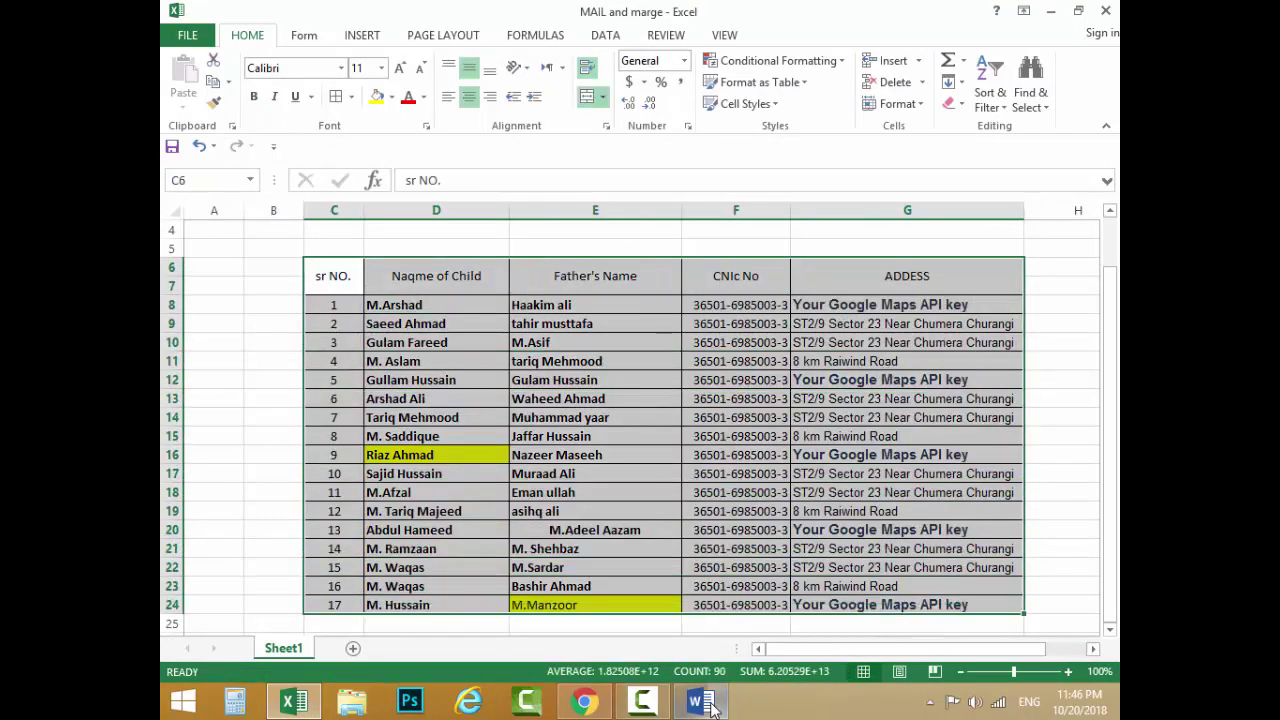
click(700, 703)
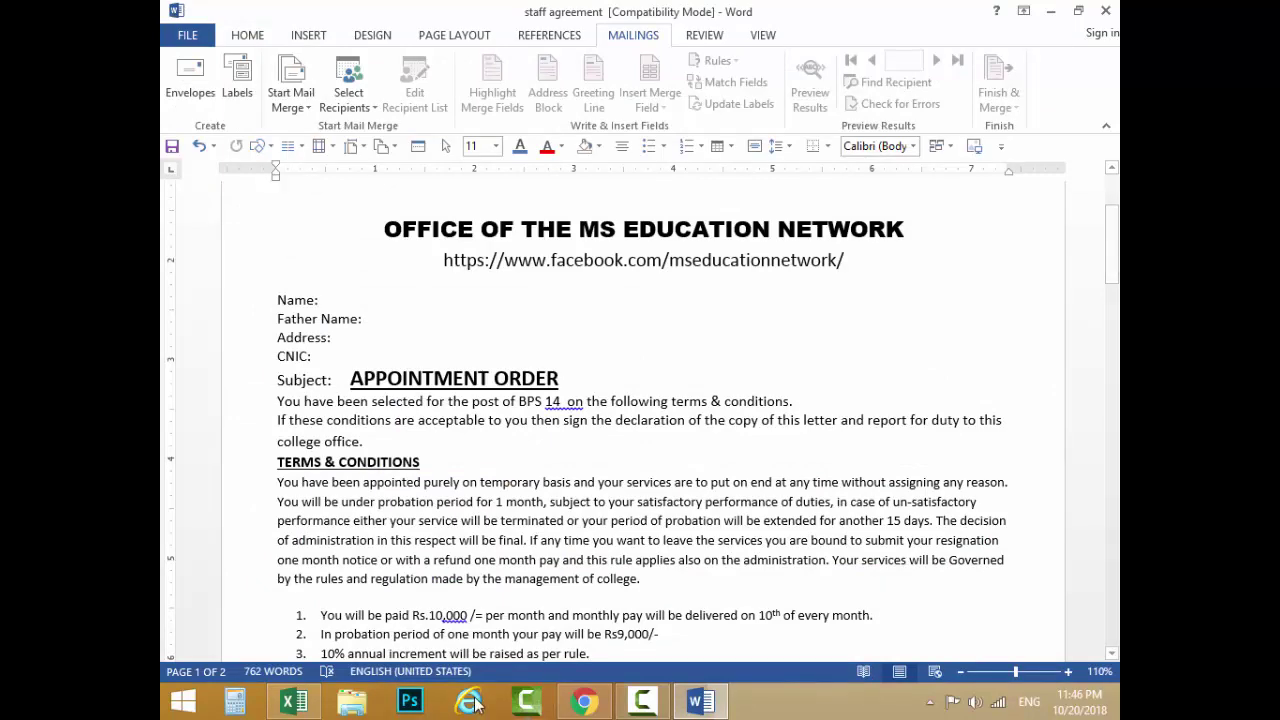
click(300, 701)
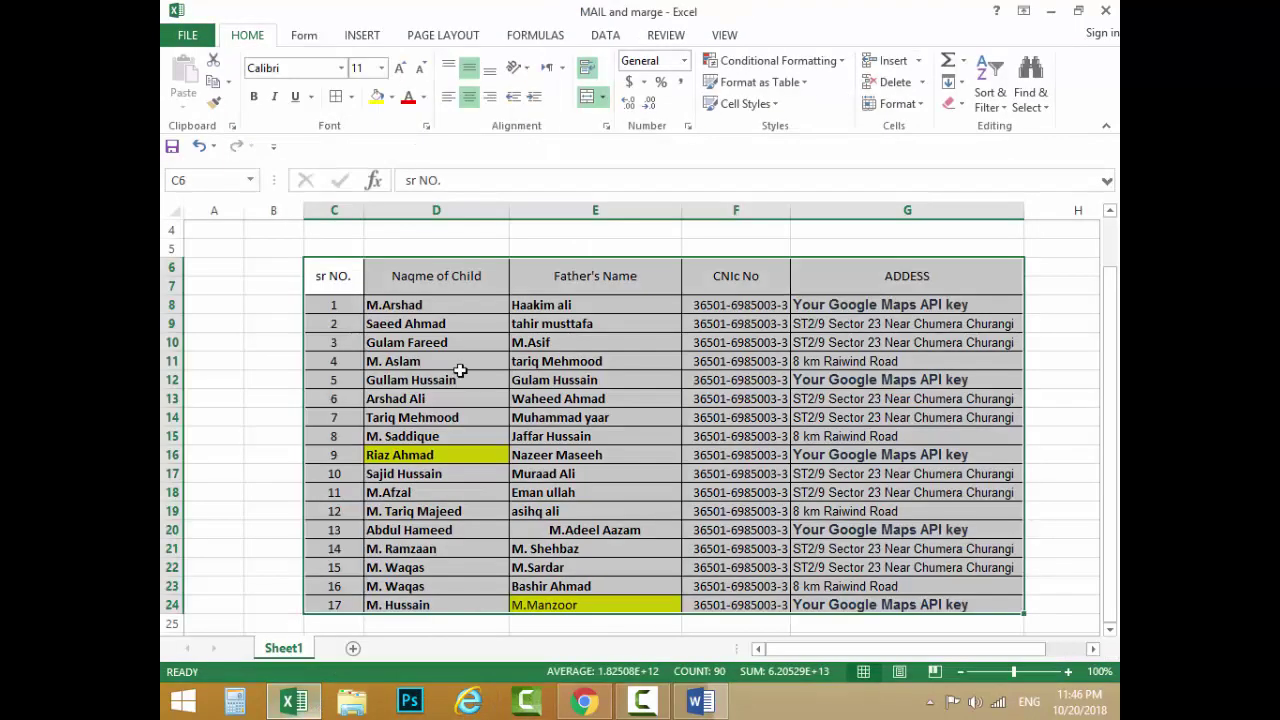
click(462, 378)
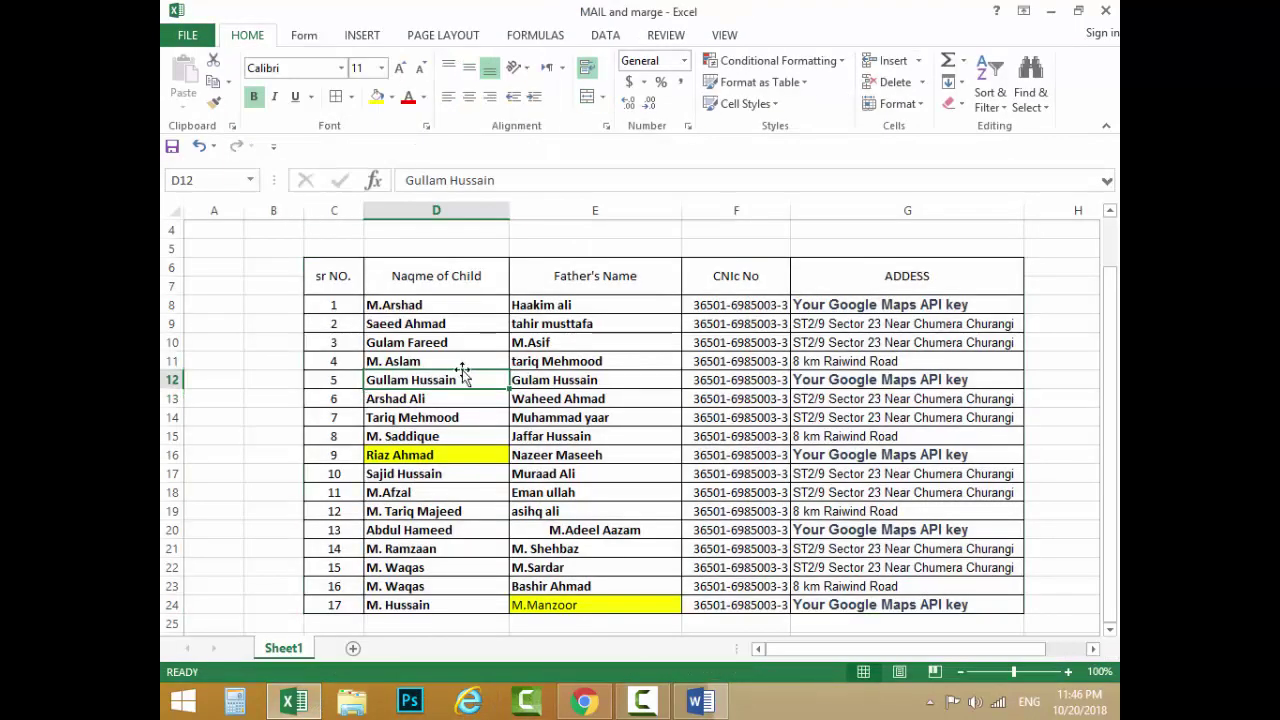
Step: Select the names and father names D8:E15 and cell E22, then return to the Word letter
click(390, 305)
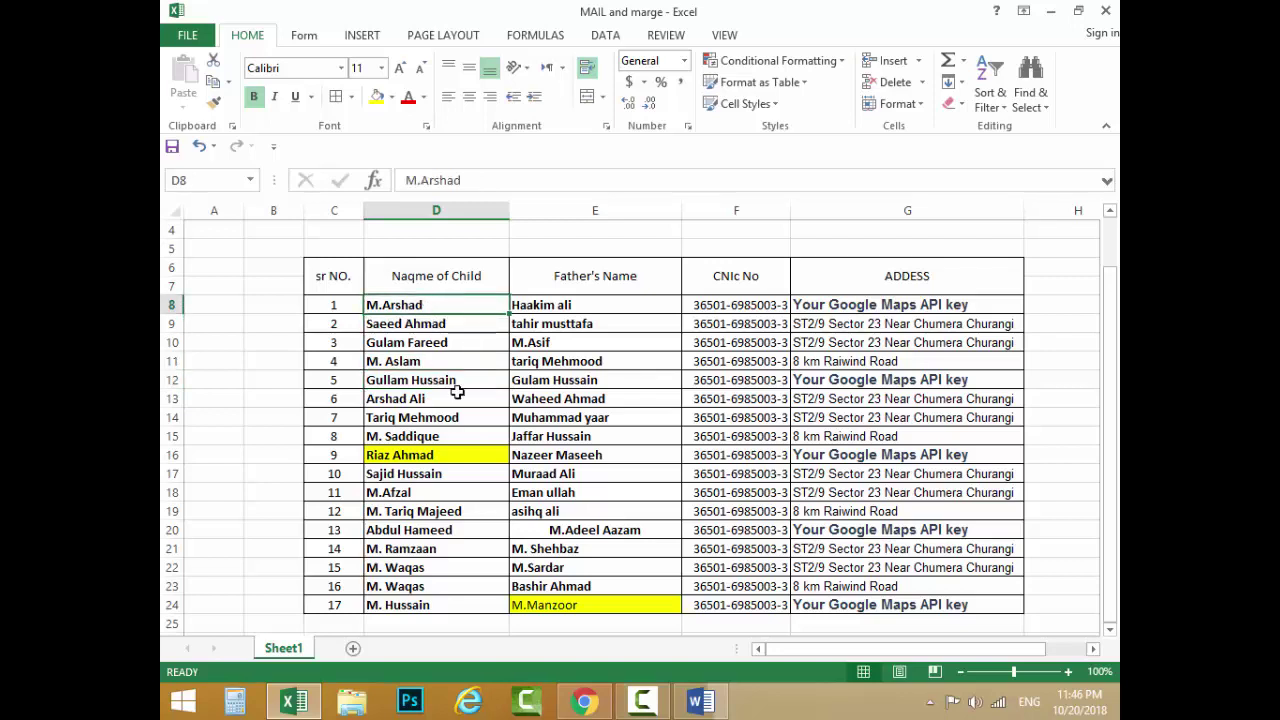
key(Down)
key(Down)
key(Down)
key(Down)
key(Down)
key(Down)
key(Down)
drag(426, 299, 595, 438)
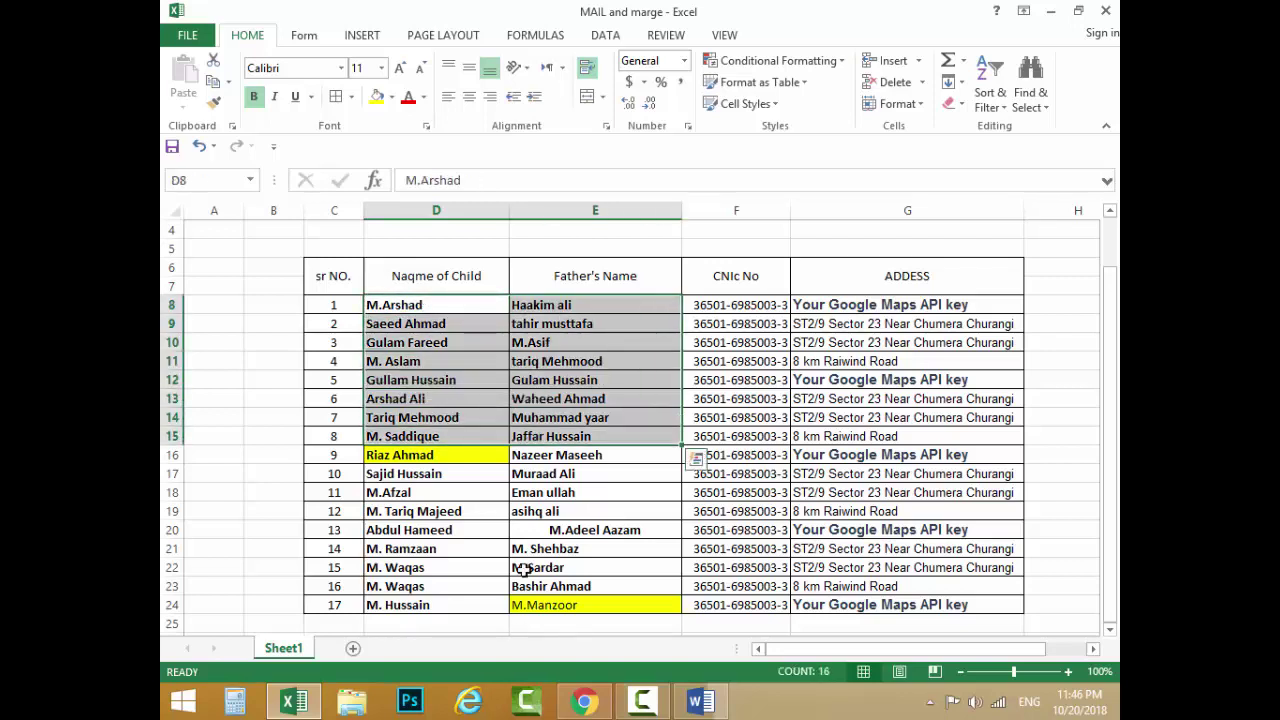
click(524, 568)
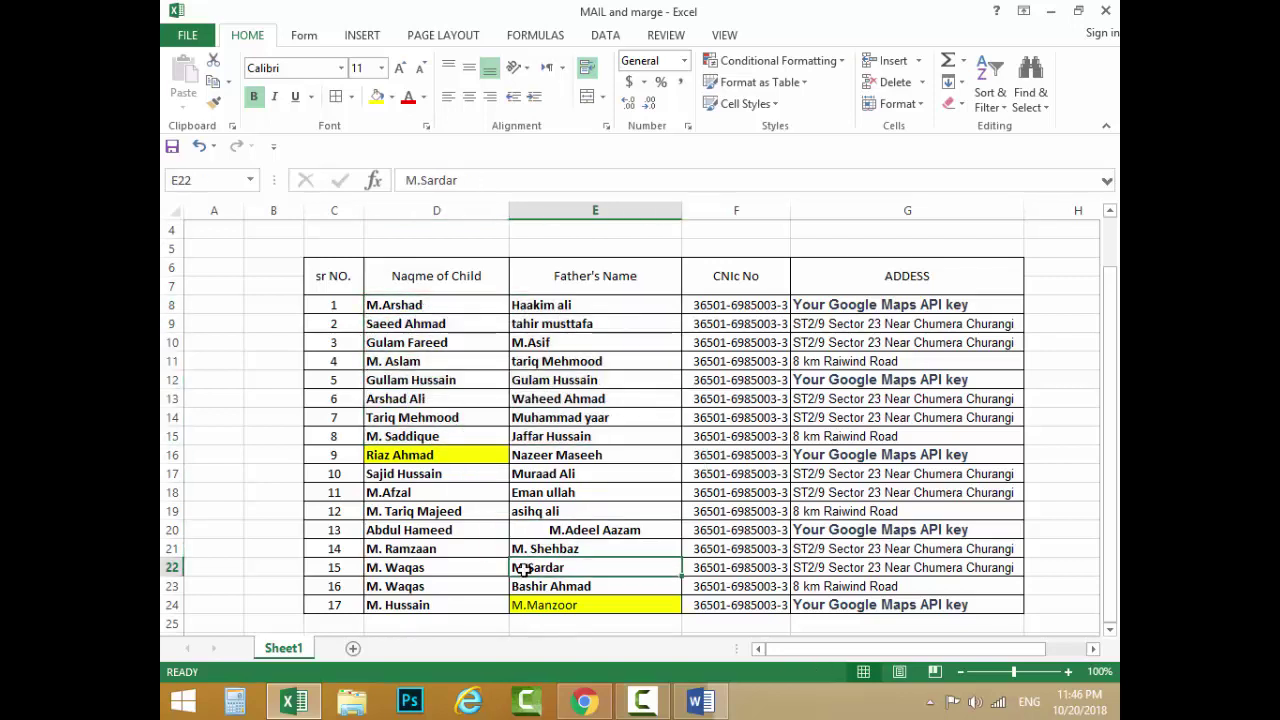
click(706, 700)
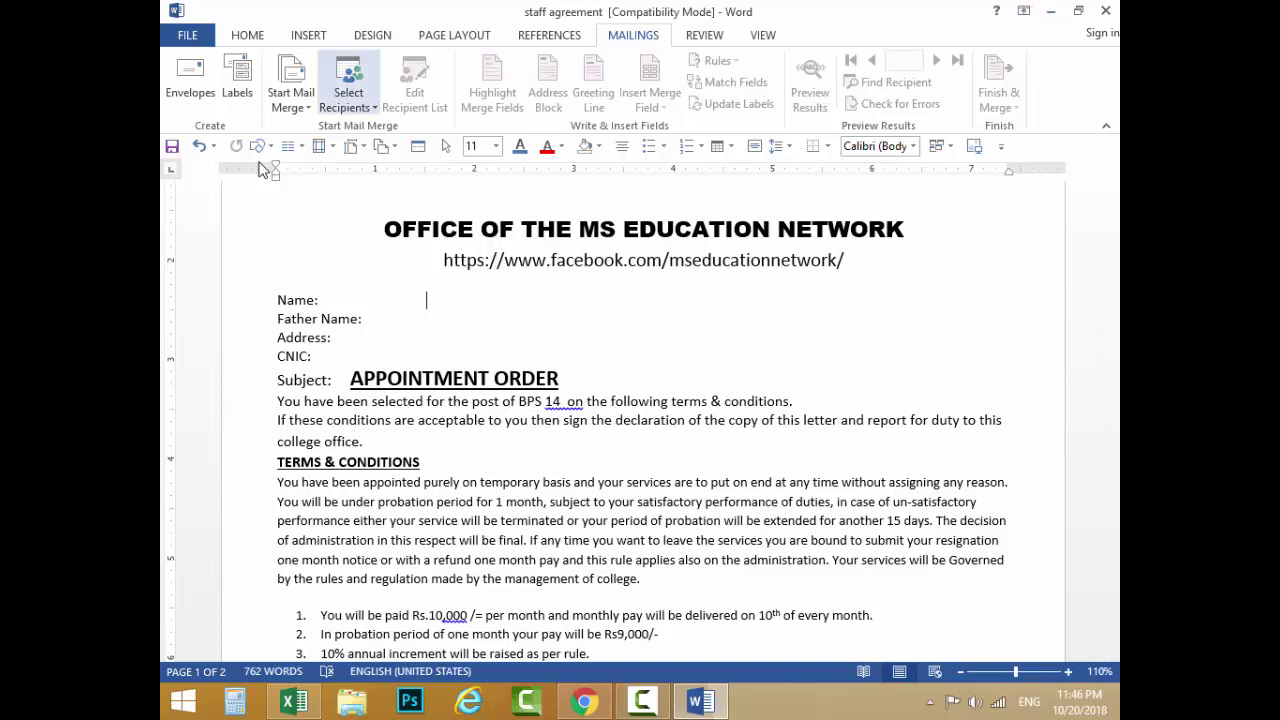
Step: Launch the Step-by-Step Mail Merge Wizard for Letters and advance to the starting-document step
click(291, 104)
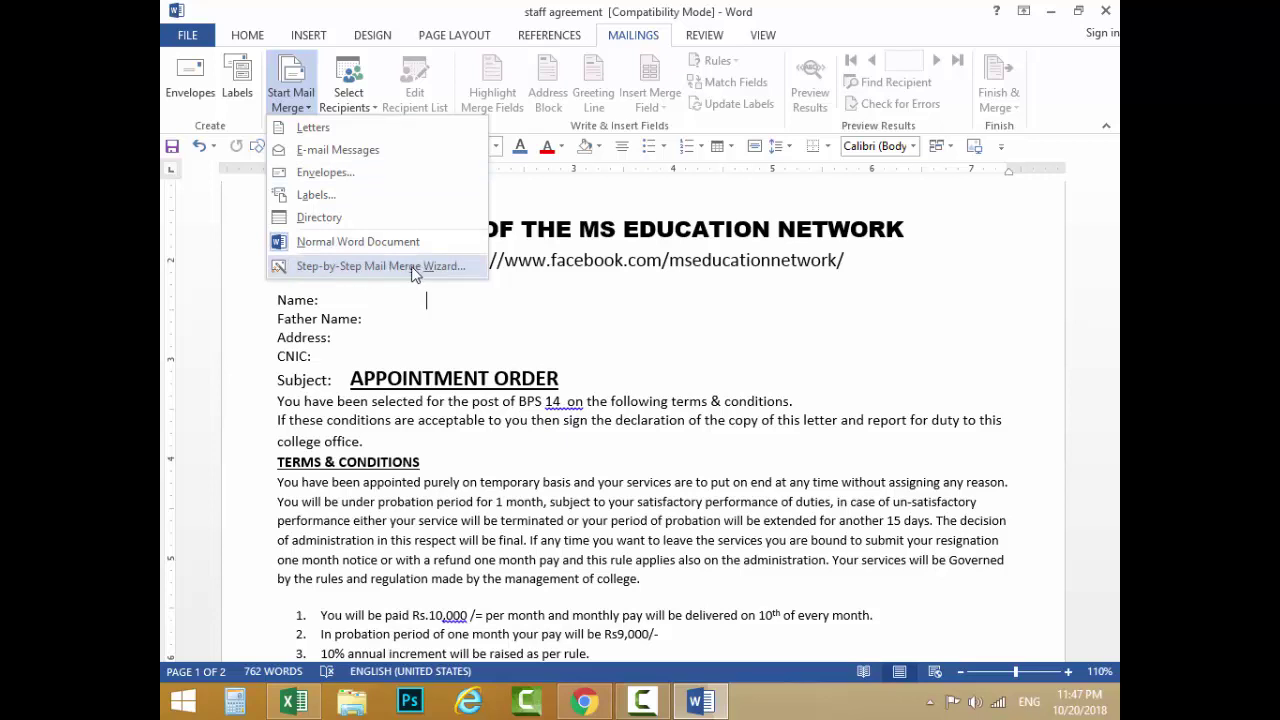
click(412, 267)
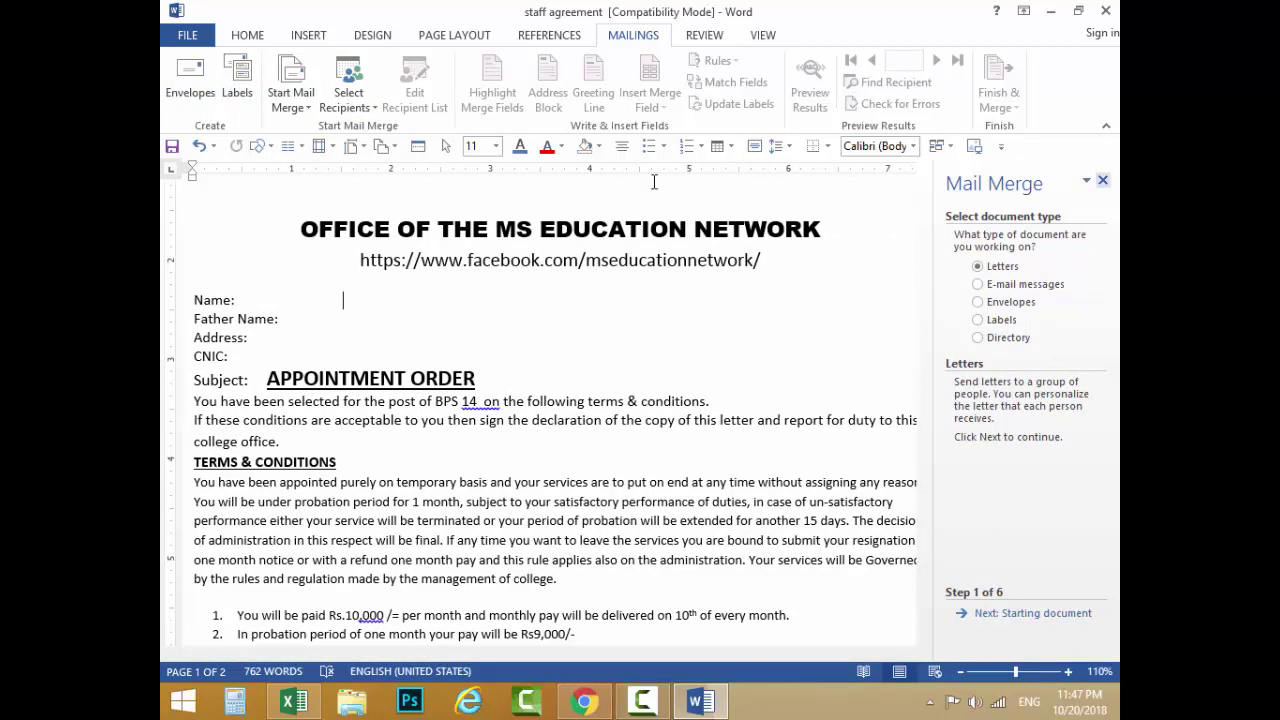
click(290, 97)
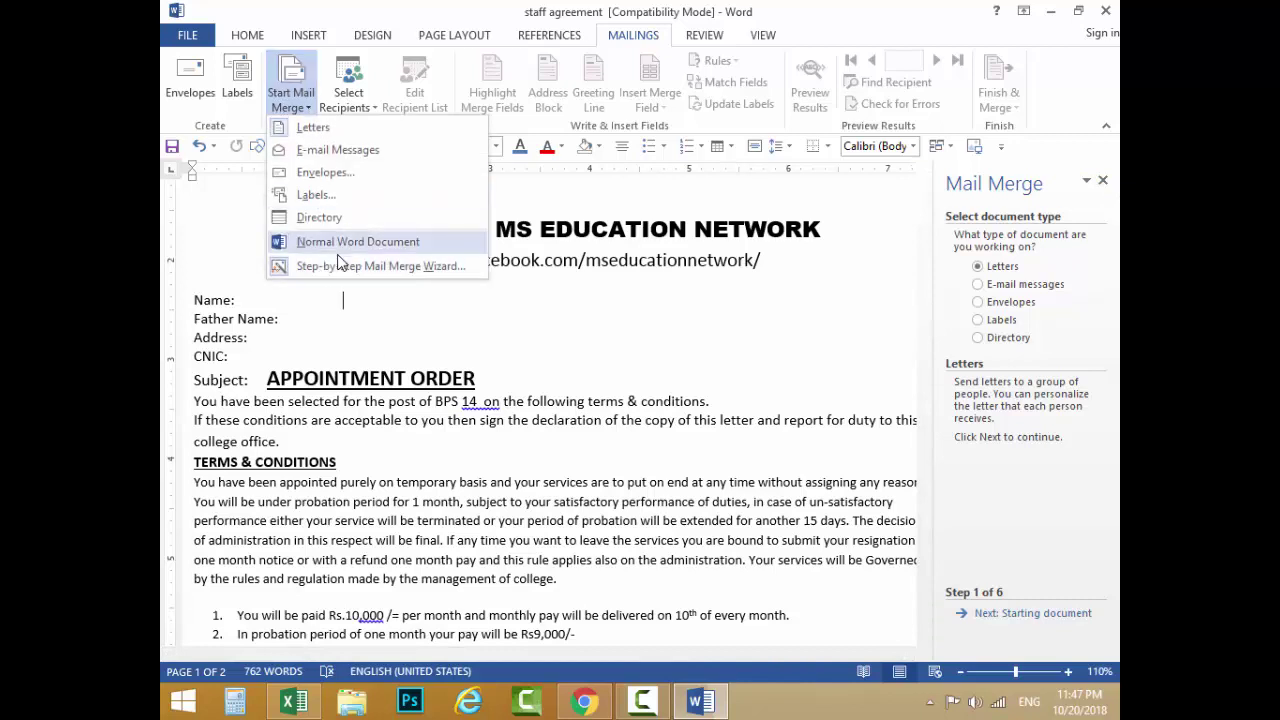
click(1100, 540)
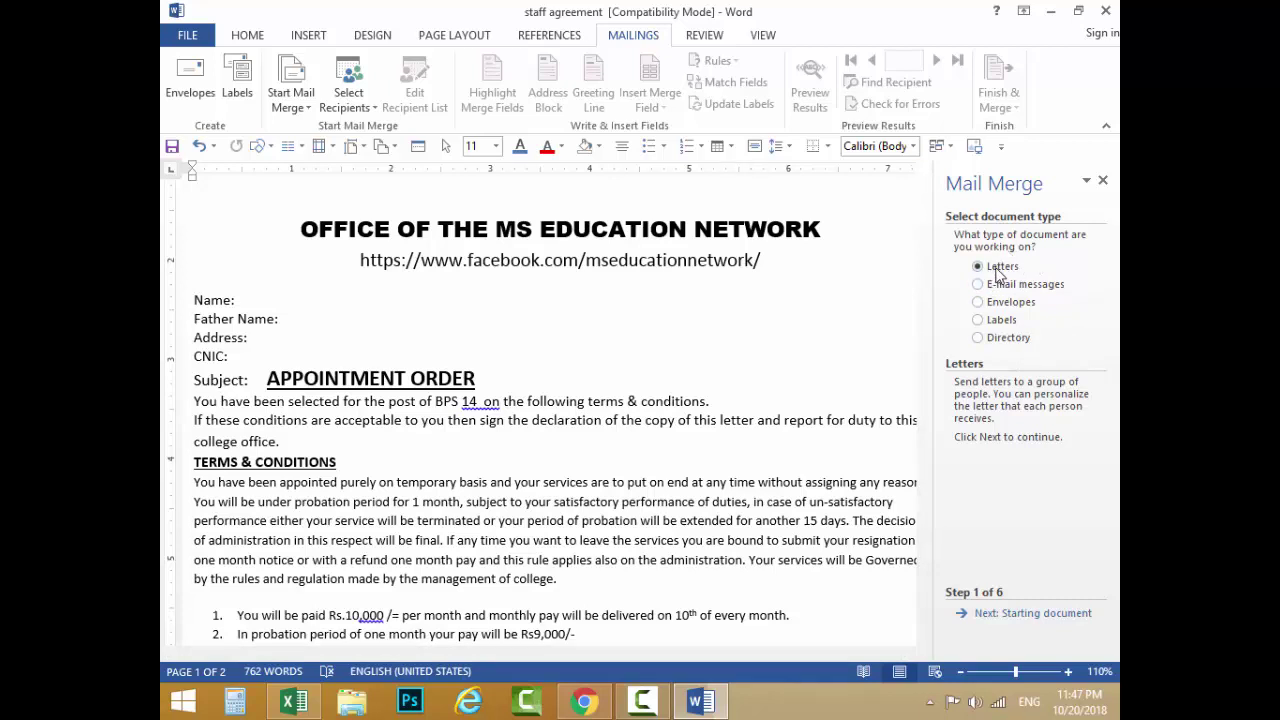
click(1036, 614)
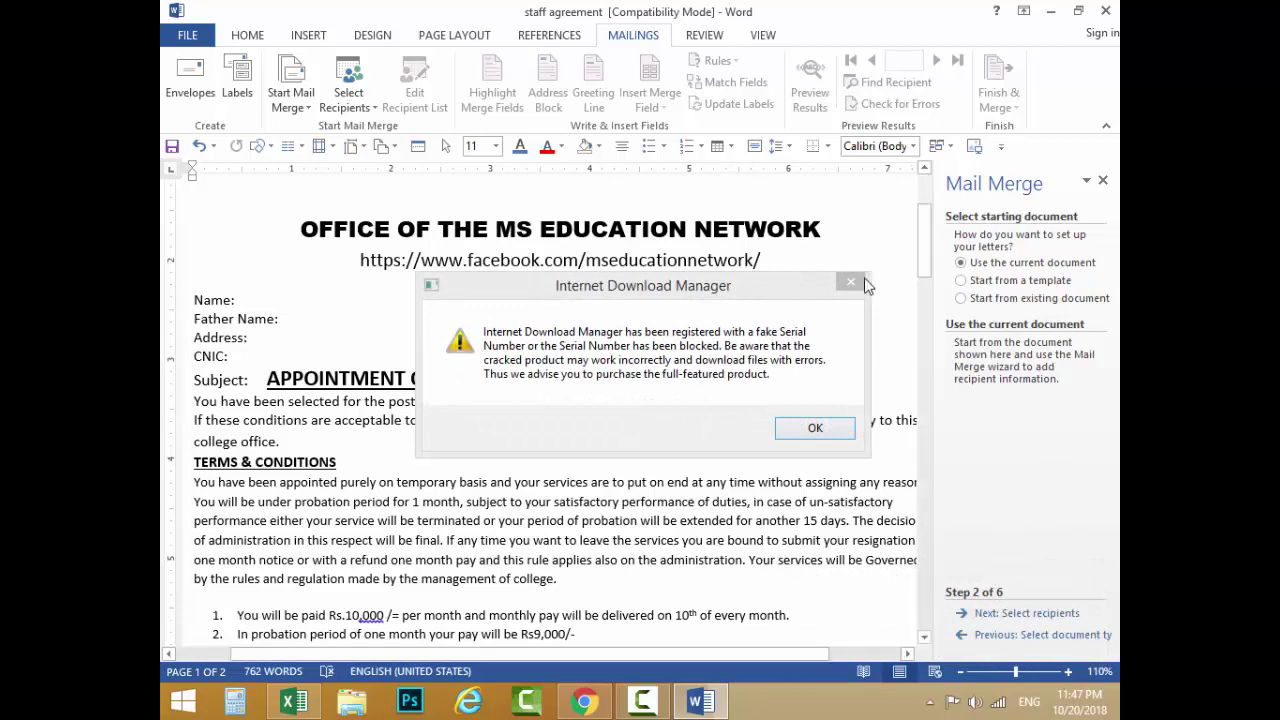
Step: Close the download-manager warning and registration prompts, and exit the download manager from the tray
click(852, 283)
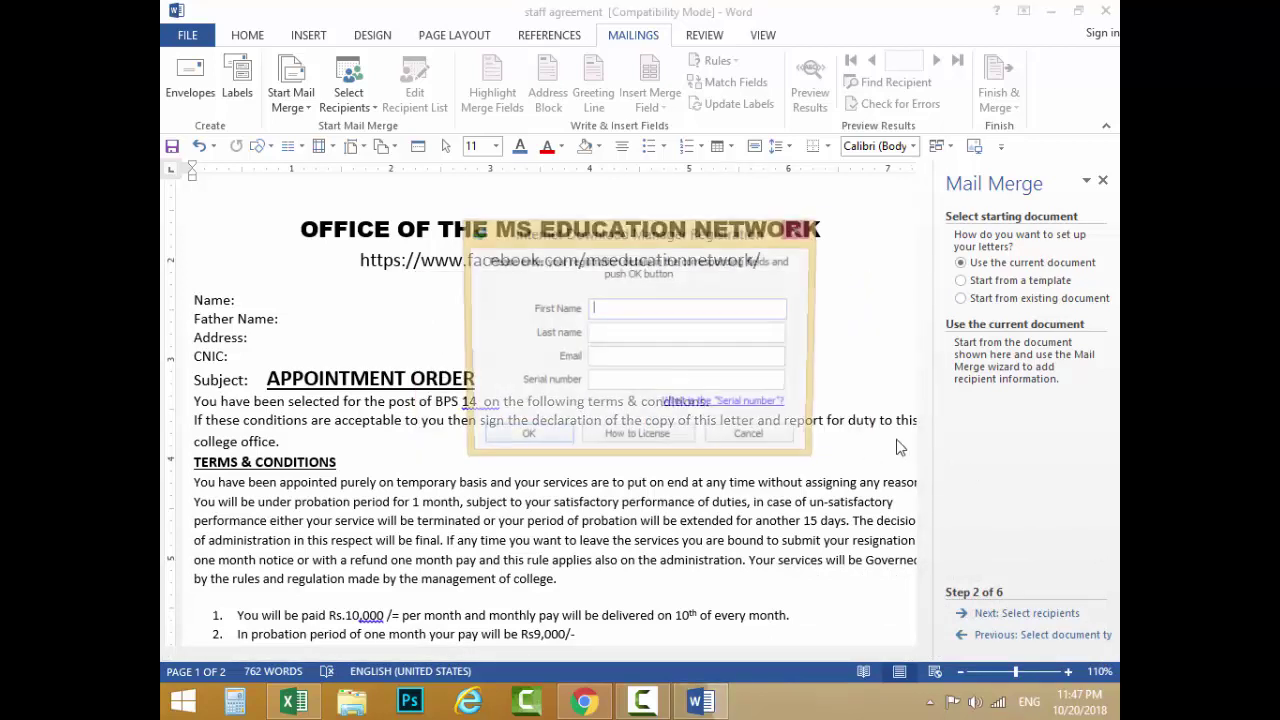
click(803, 234)
click(931, 703)
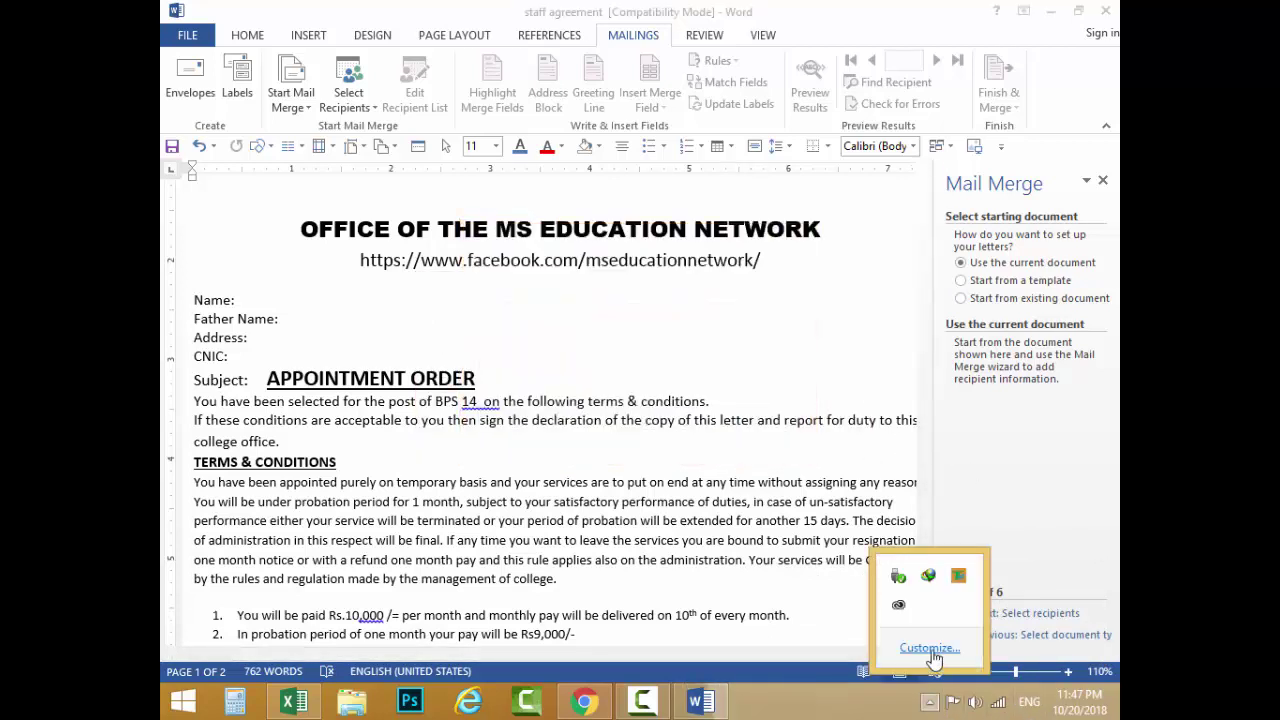
right_click(928, 576)
click(962, 571)
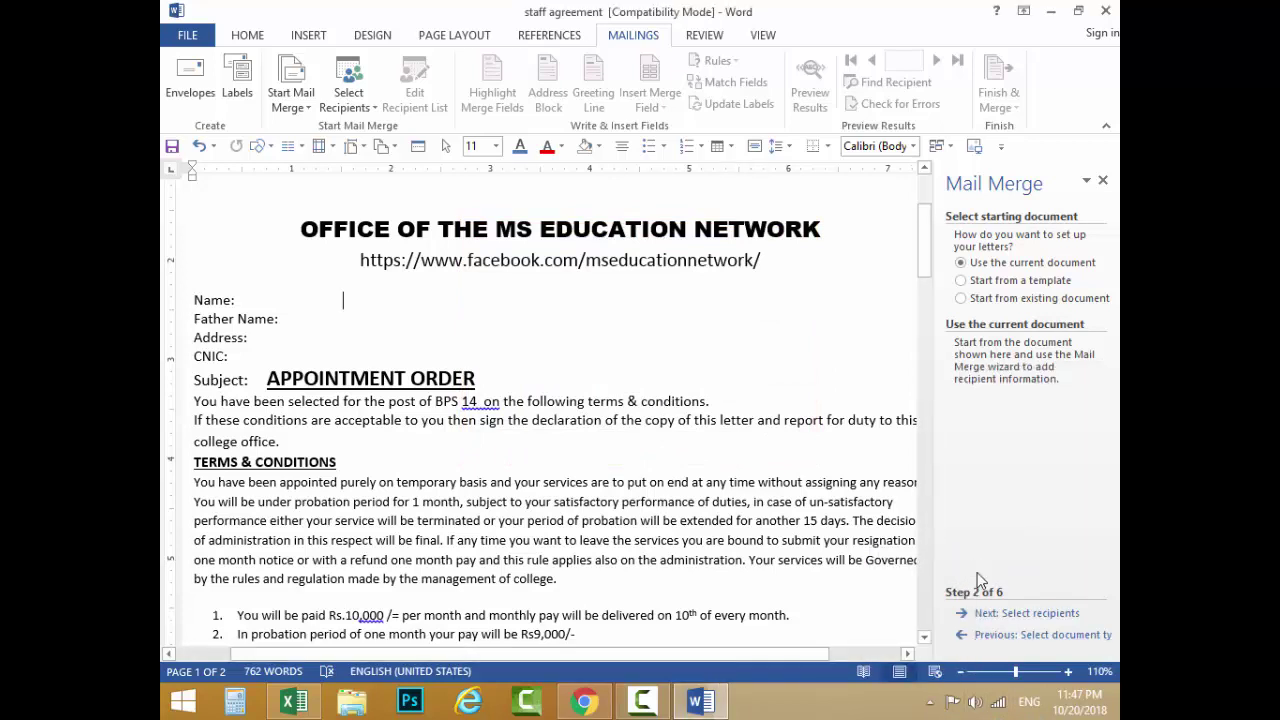
Step: Step the wizard back and forward to stage 2, using the current letter as the starting document
click(975, 636)
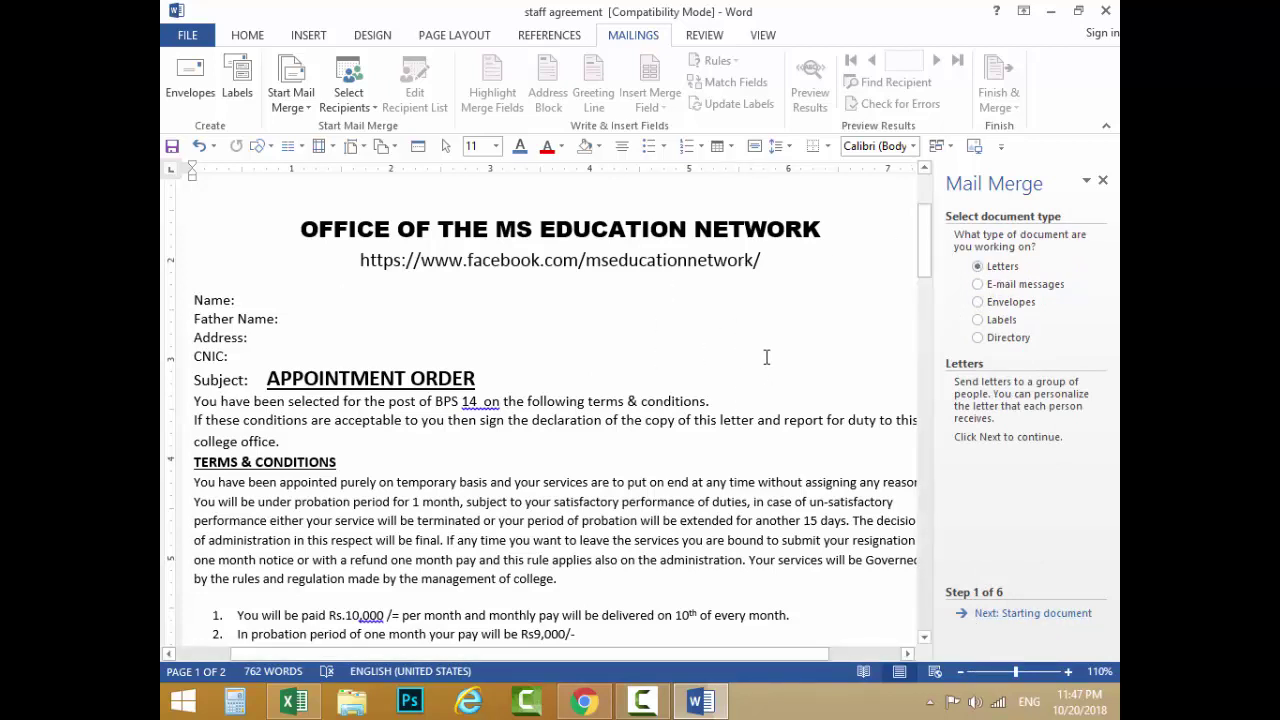
click(1046, 620)
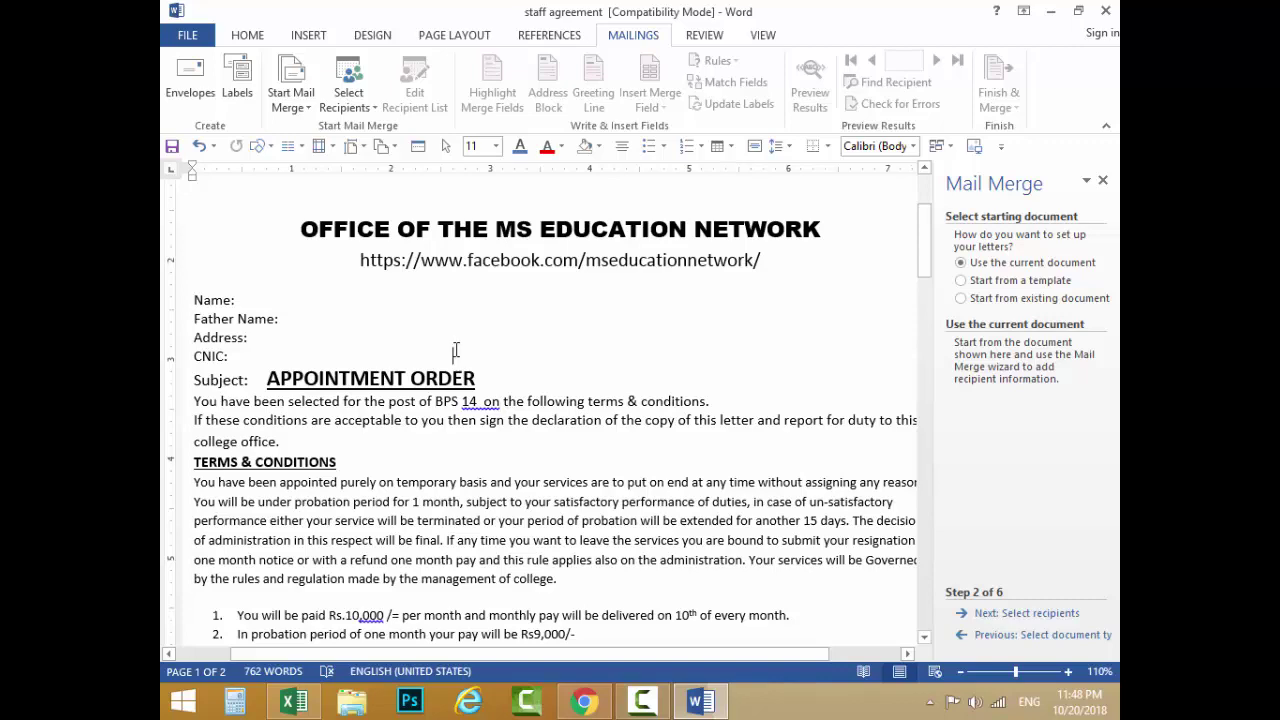
scroll(455, 350, down, 3)
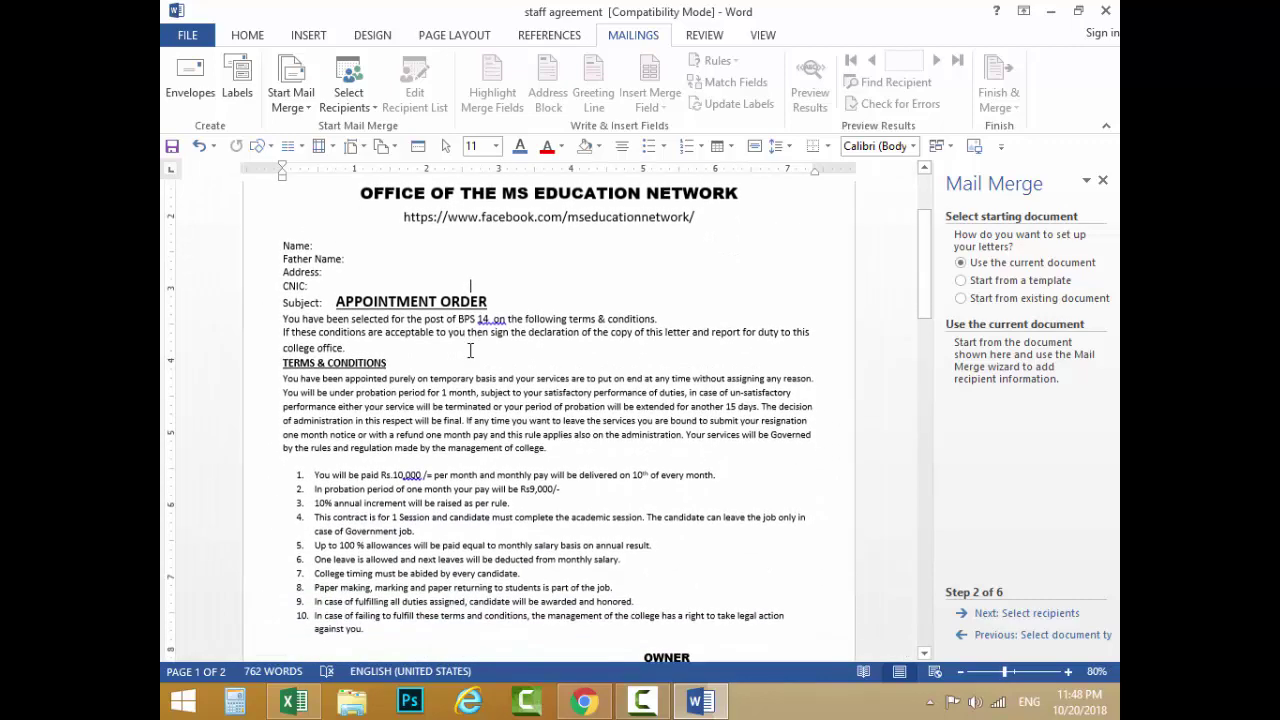
click(443, 260)
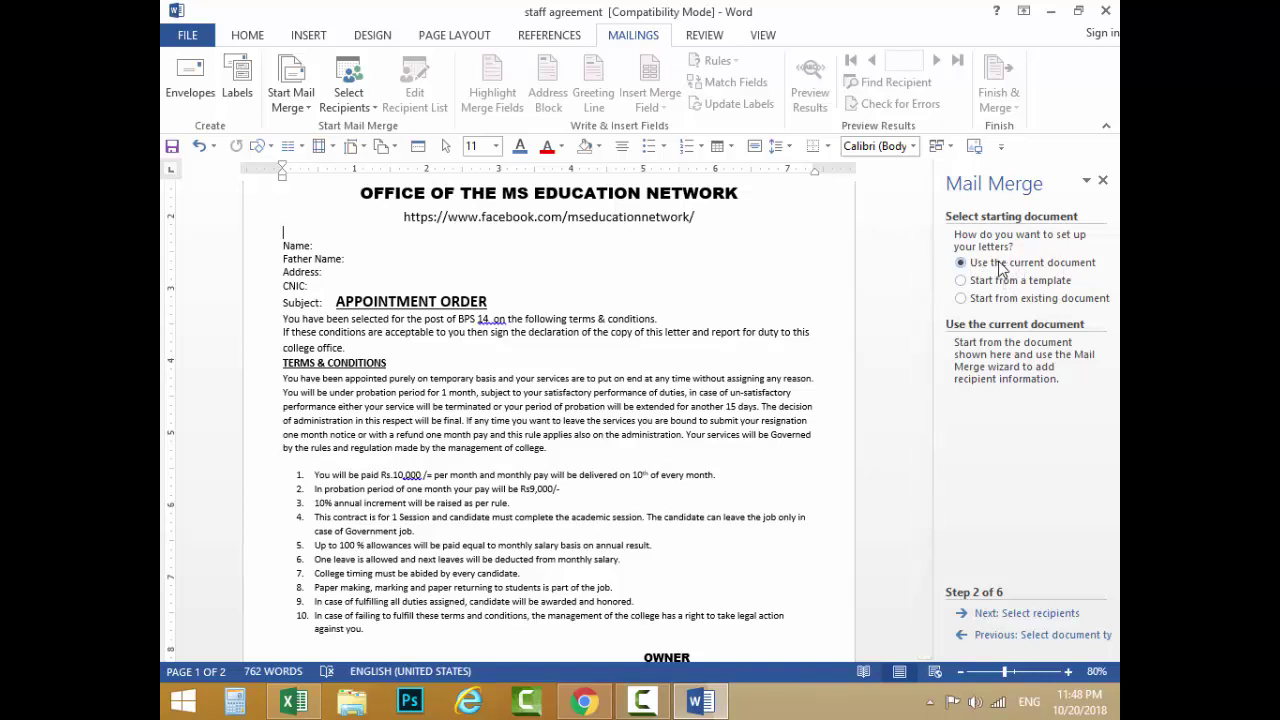
Step: Advance to Select recipients, choose Type a new list, and click Create
click(1027, 614)
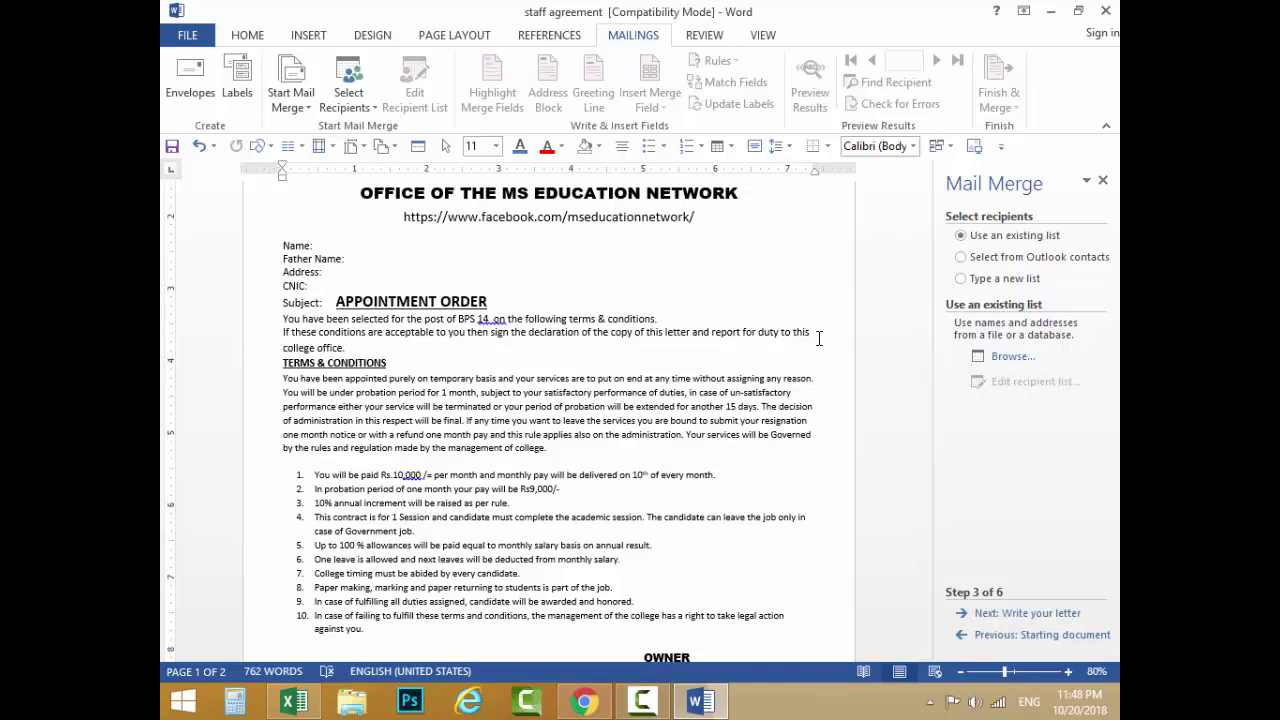
click(1022, 285)
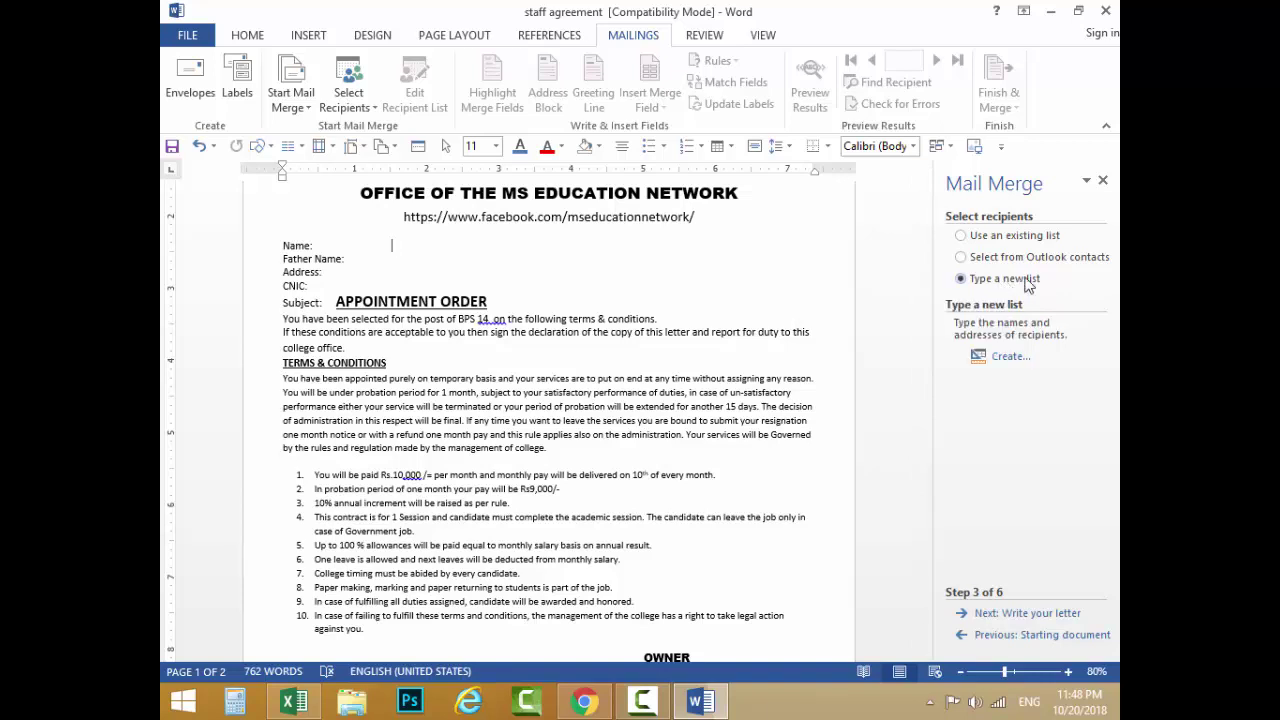
click(1001, 361)
click(1001, 362)
Step: Reposition the empty New Address List dialog further right on screen
drag(564, 156, 601, 126)
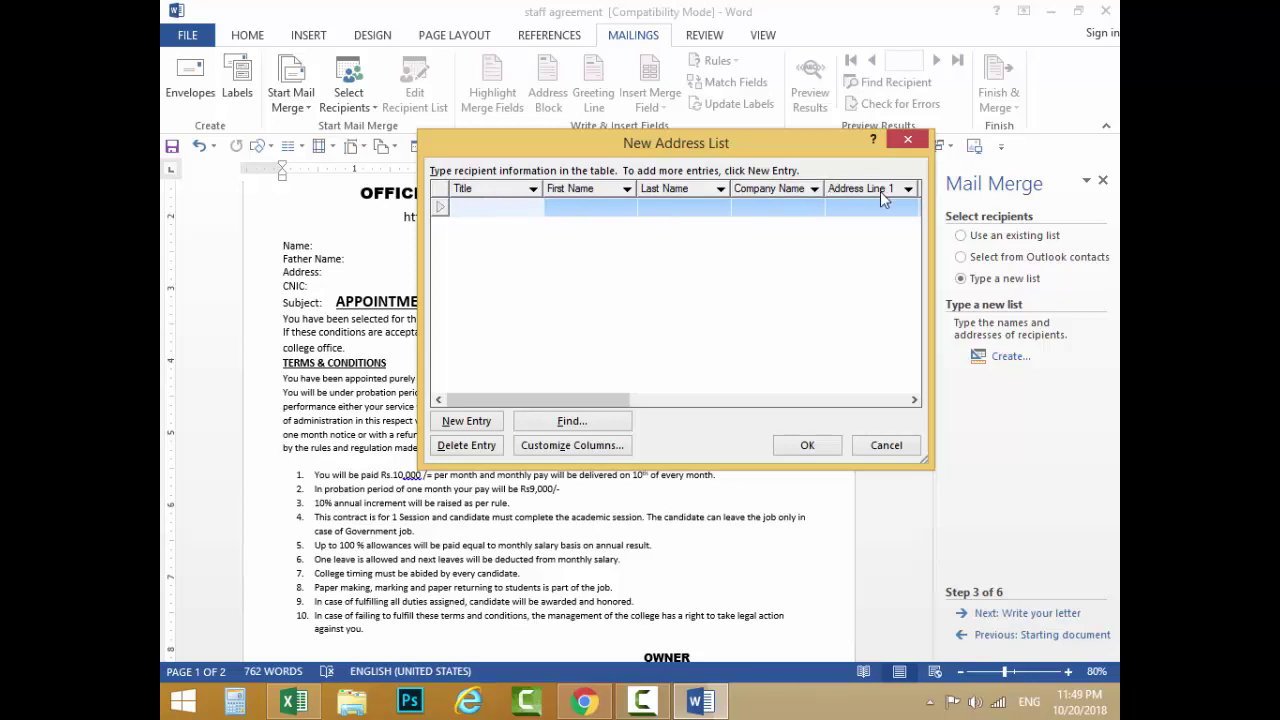
mouse_move(714, 150)
mouse_down()
mouse_move(779, 169)
mouse_move(816, 154)
mouse_move(701, 151)
mouse_up()
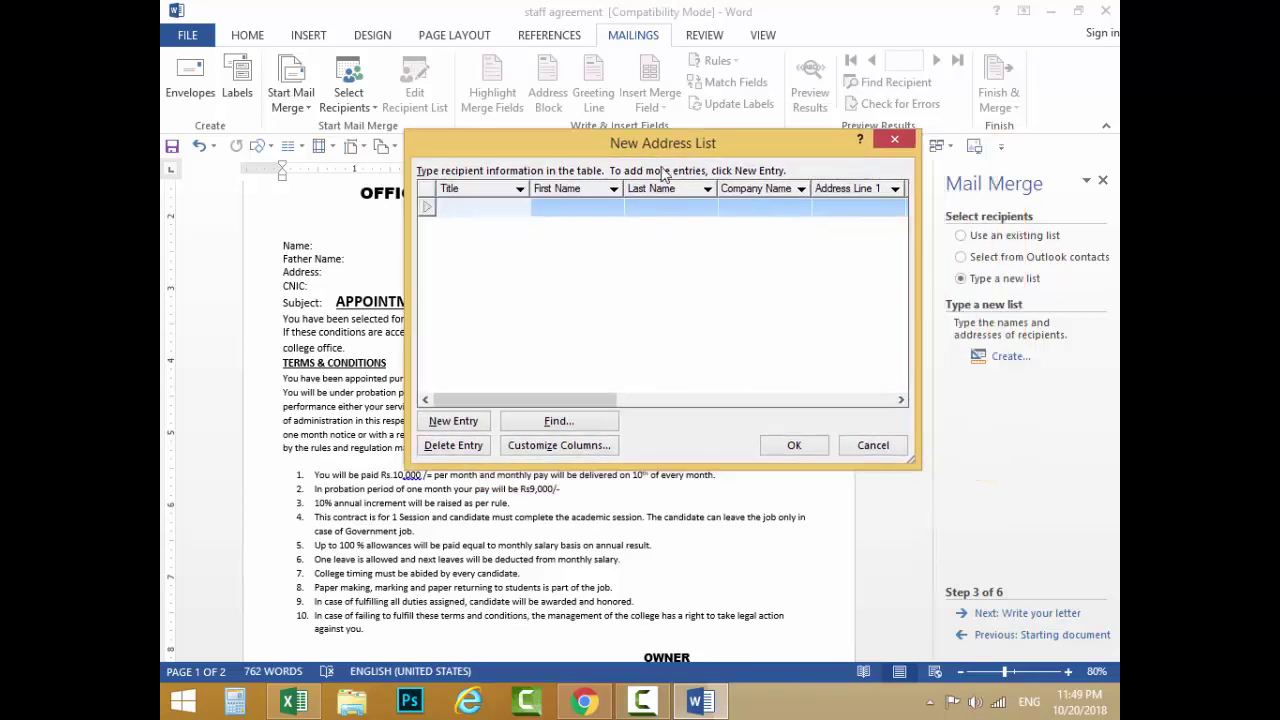
click(294, 270)
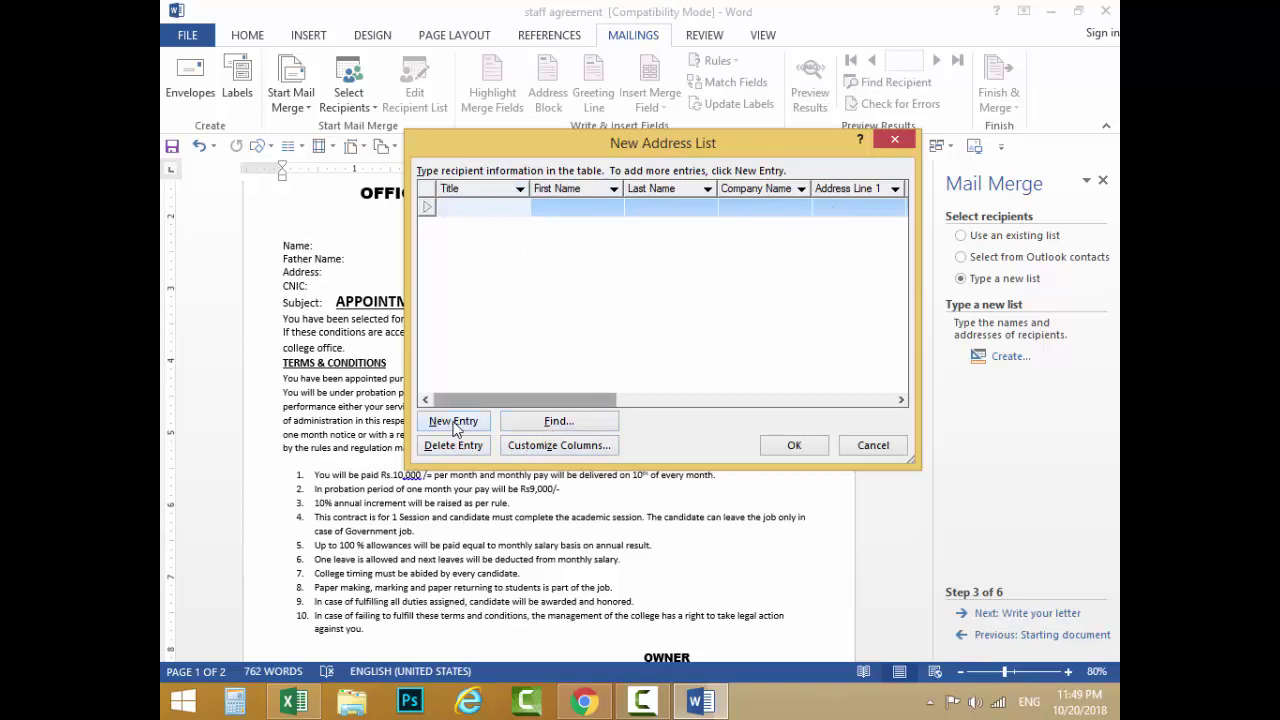
Step: Open Customize Columns and delete the Title field
click(572, 452)
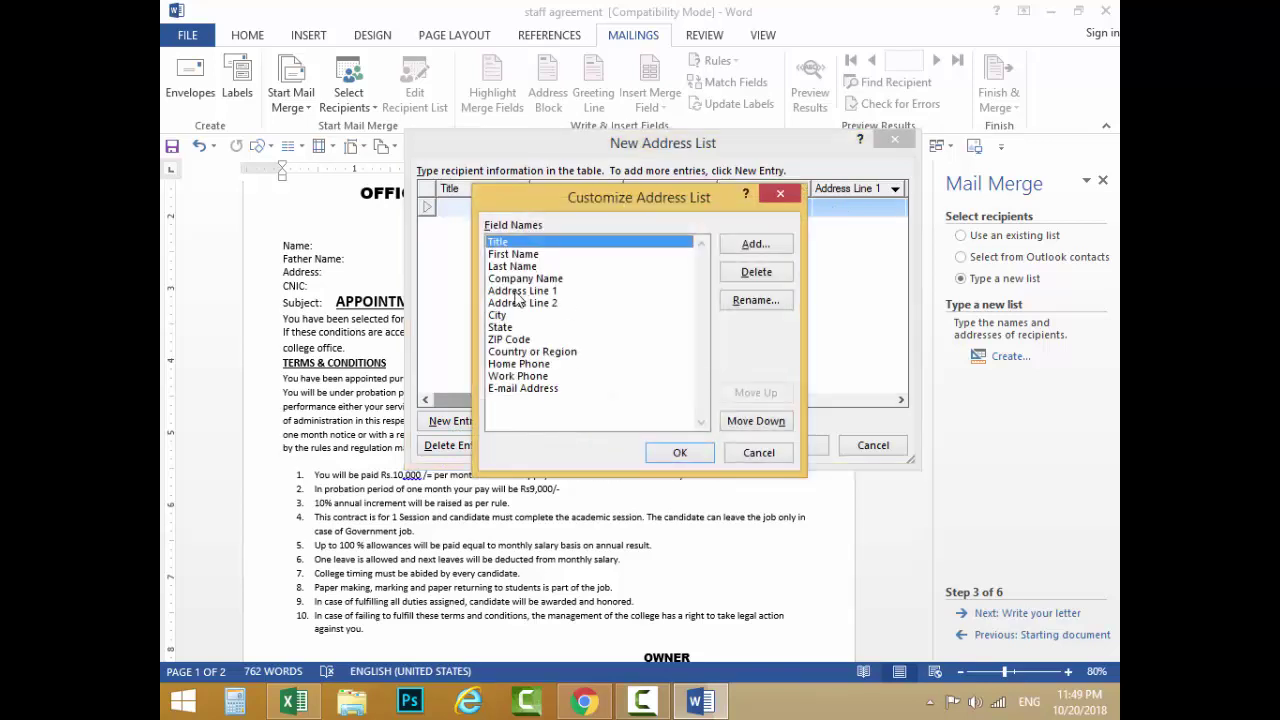
click(745, 274)
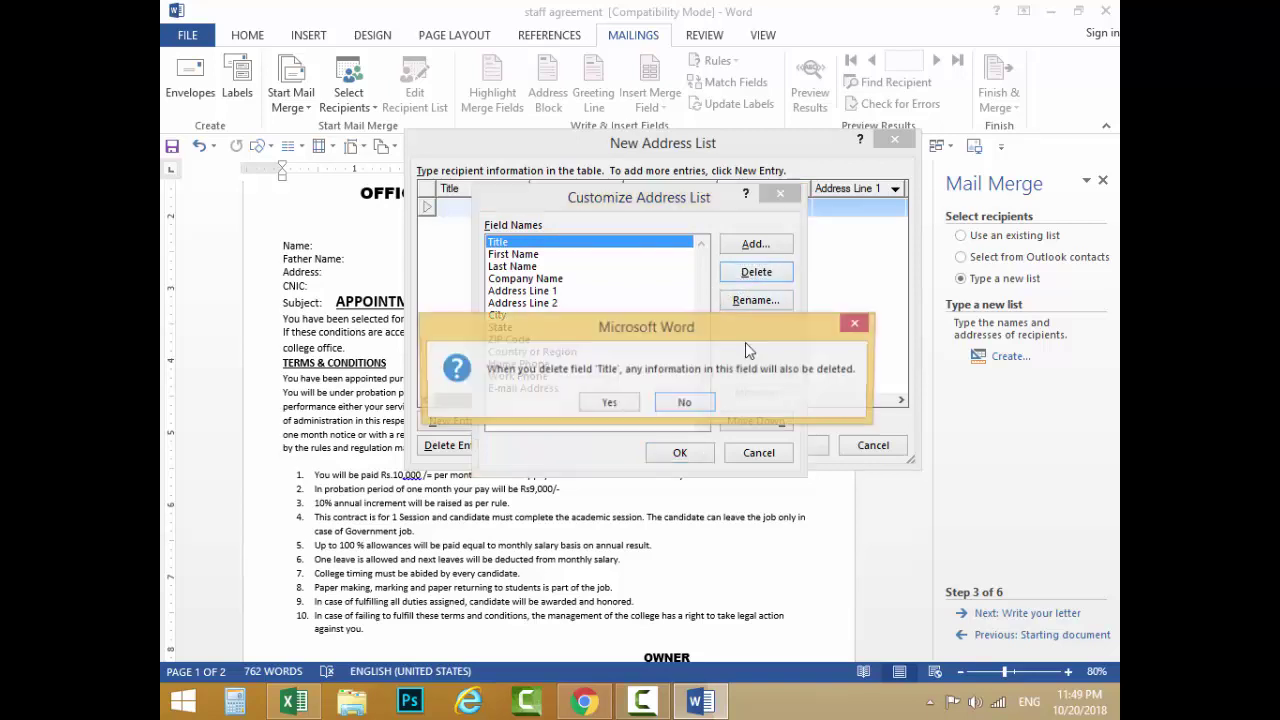
click(610, 405)
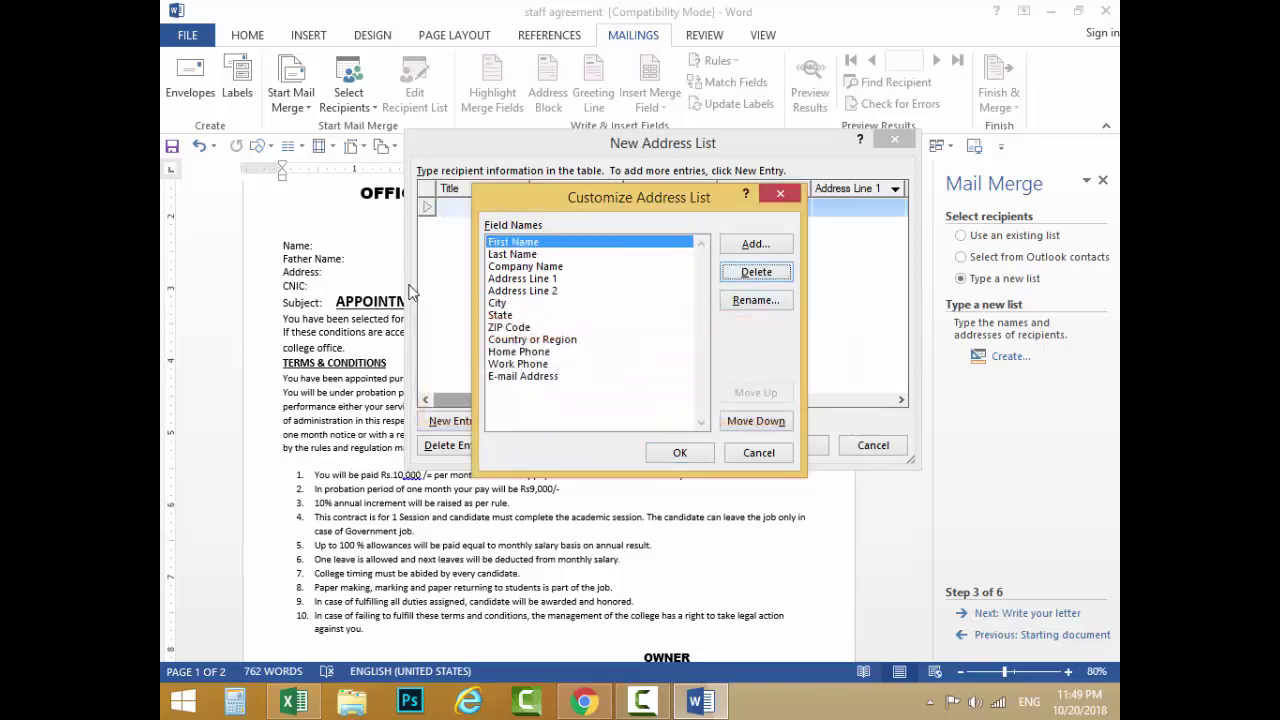
Step: Rename First Name to Name and Last Name to Father Name
click(512, 249)
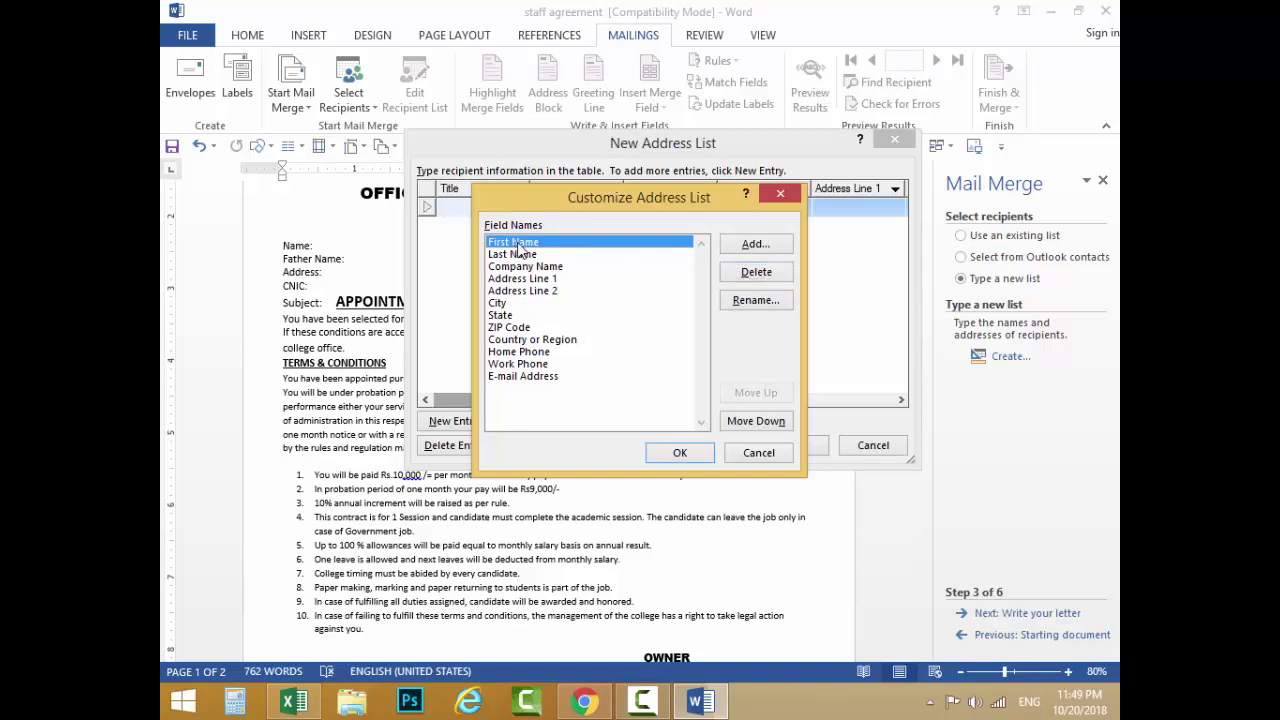
click(760, 302)
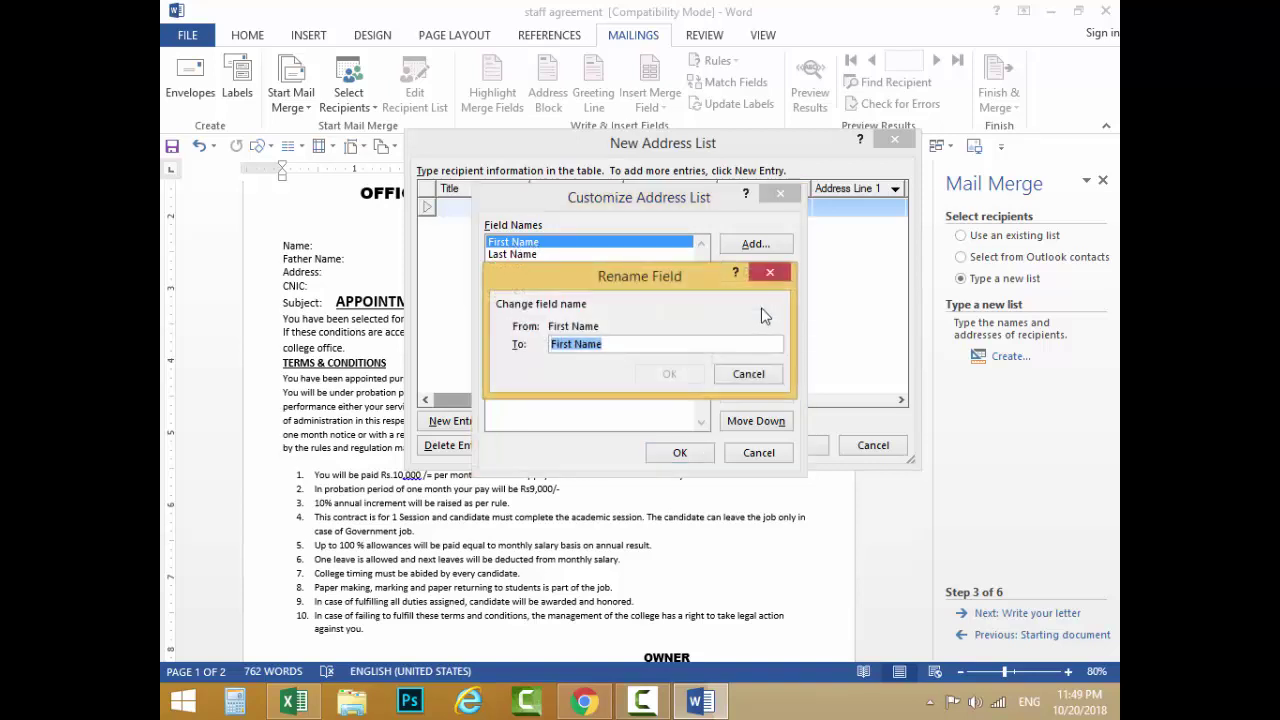
text(Name)
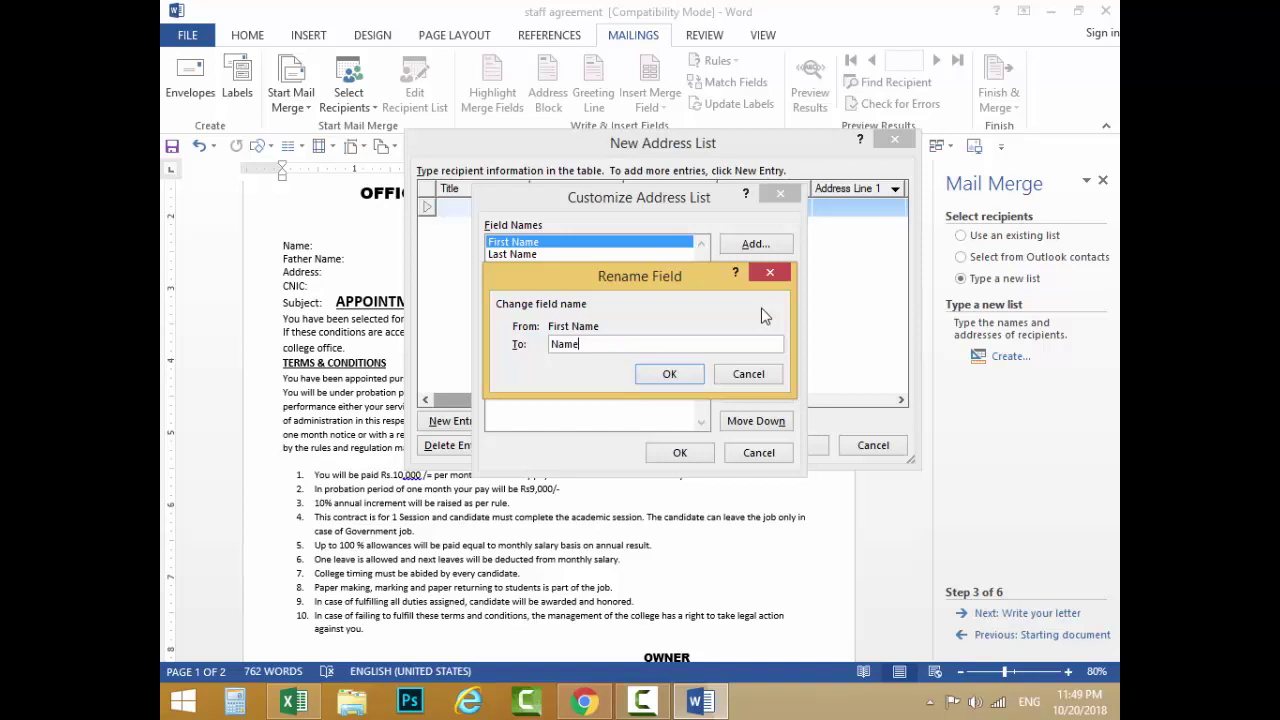
click(669, 374)
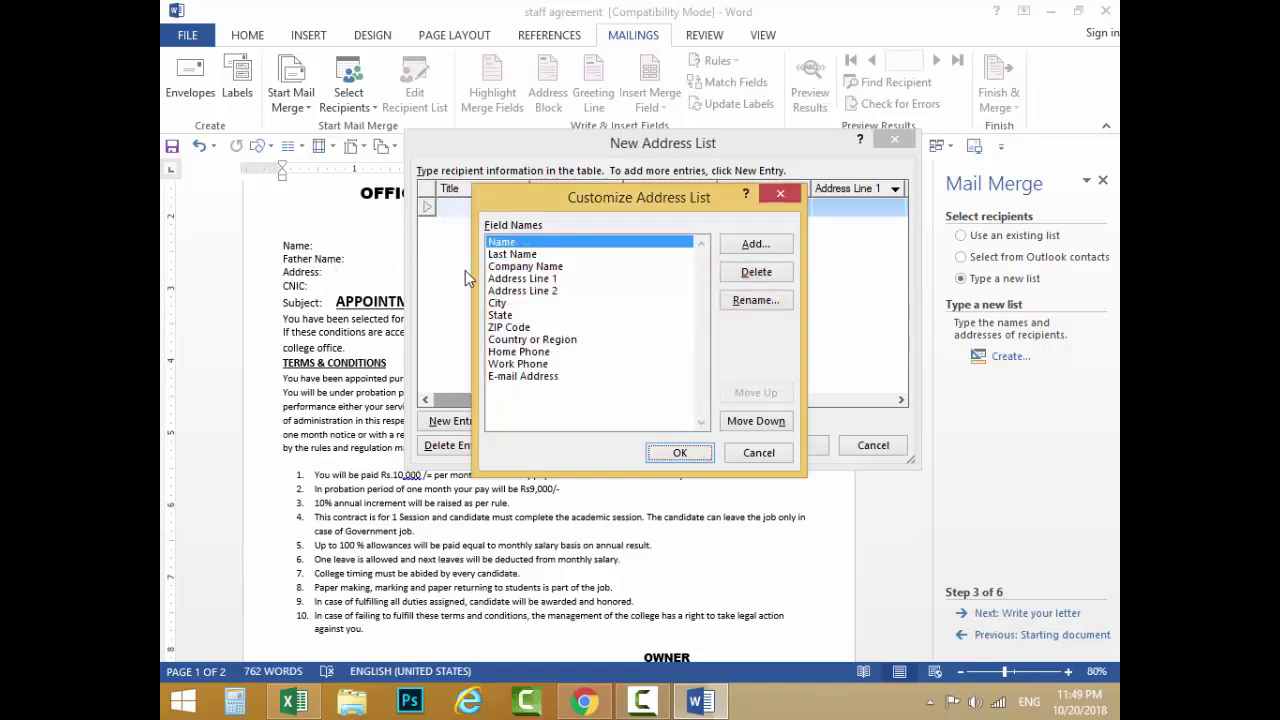
click(504, 256)
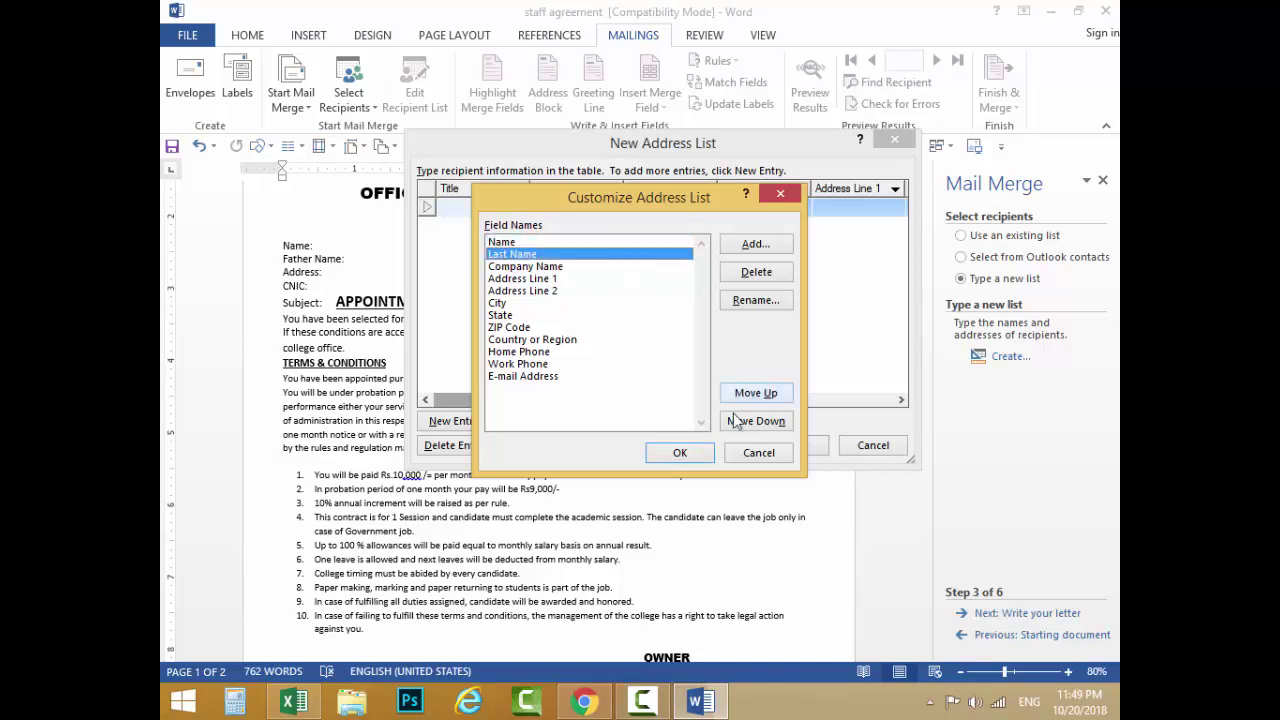
click(756, 301)
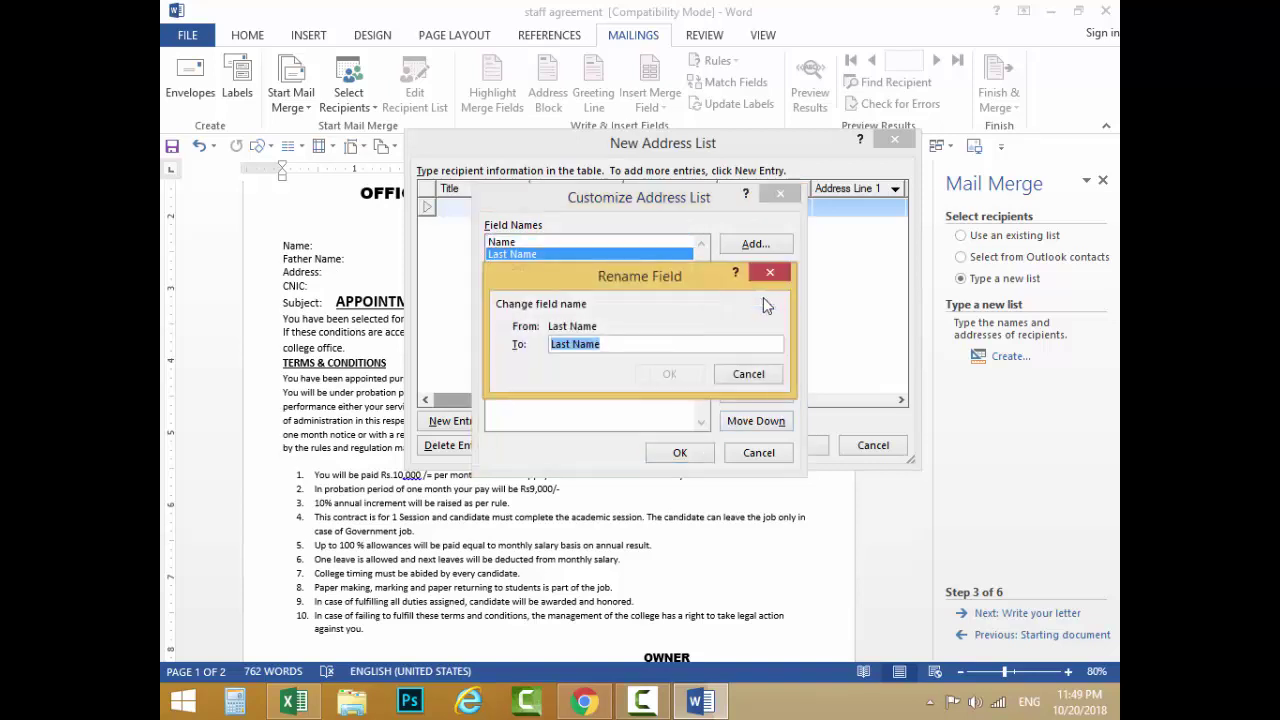
text(Father Name)
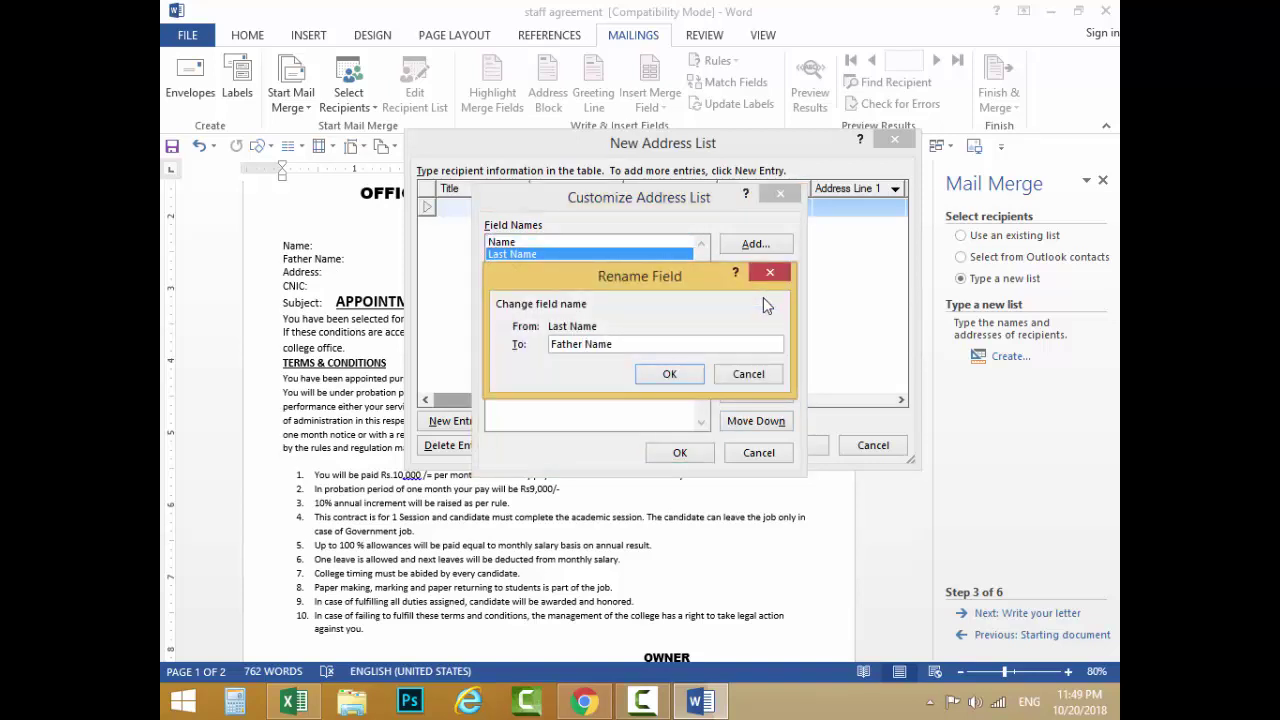
click(670, 375)
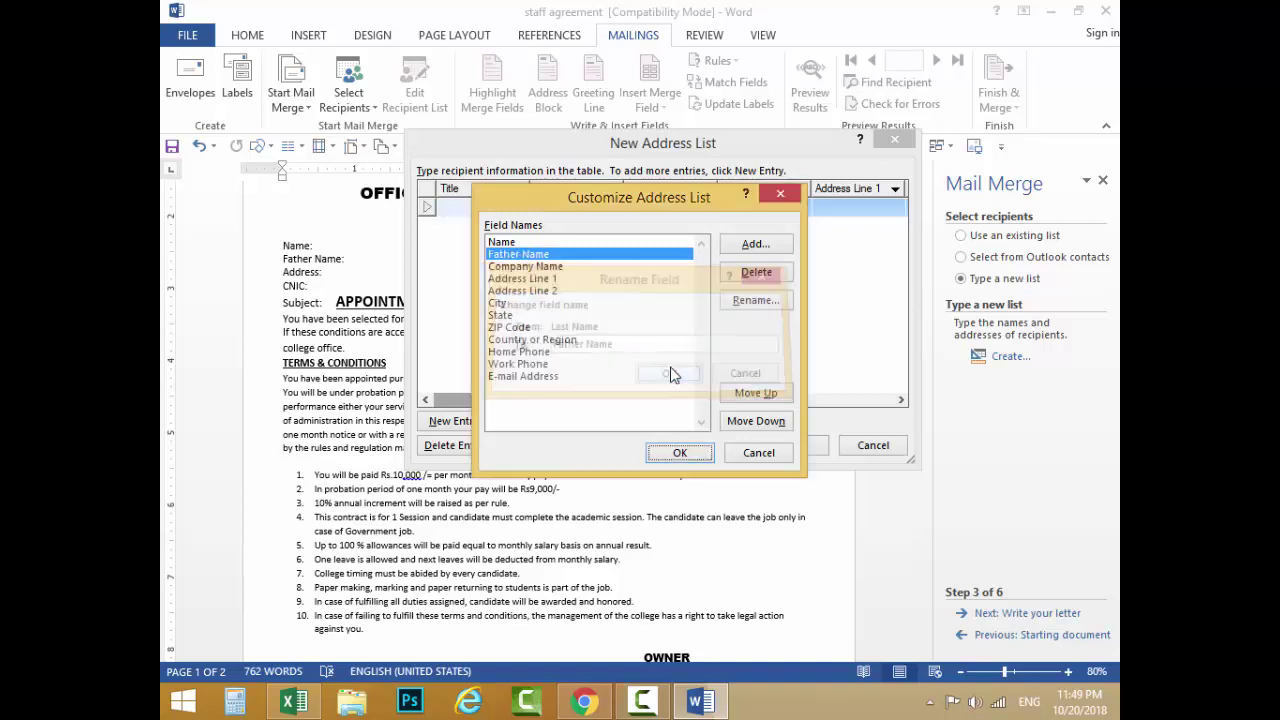
Step: Rename Company Name to Address and Address Line 1 to CNIC
click(520, 267)
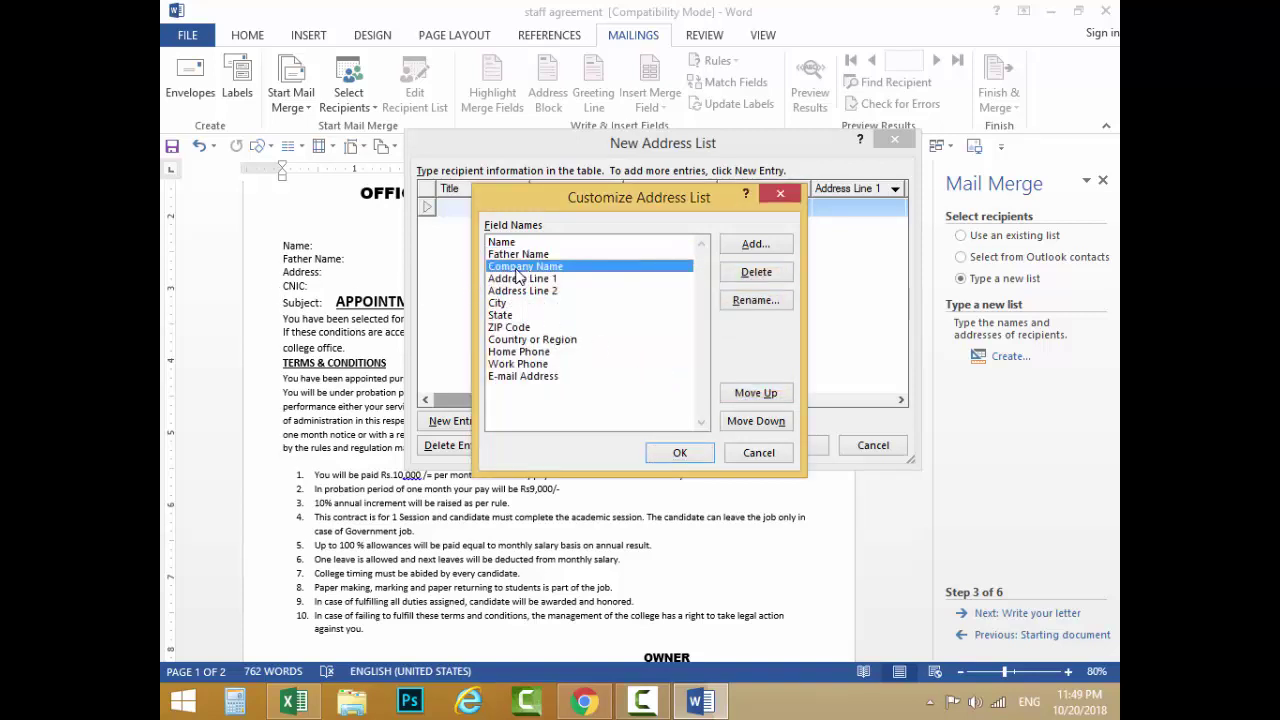
click(747, 300)
text(Add)
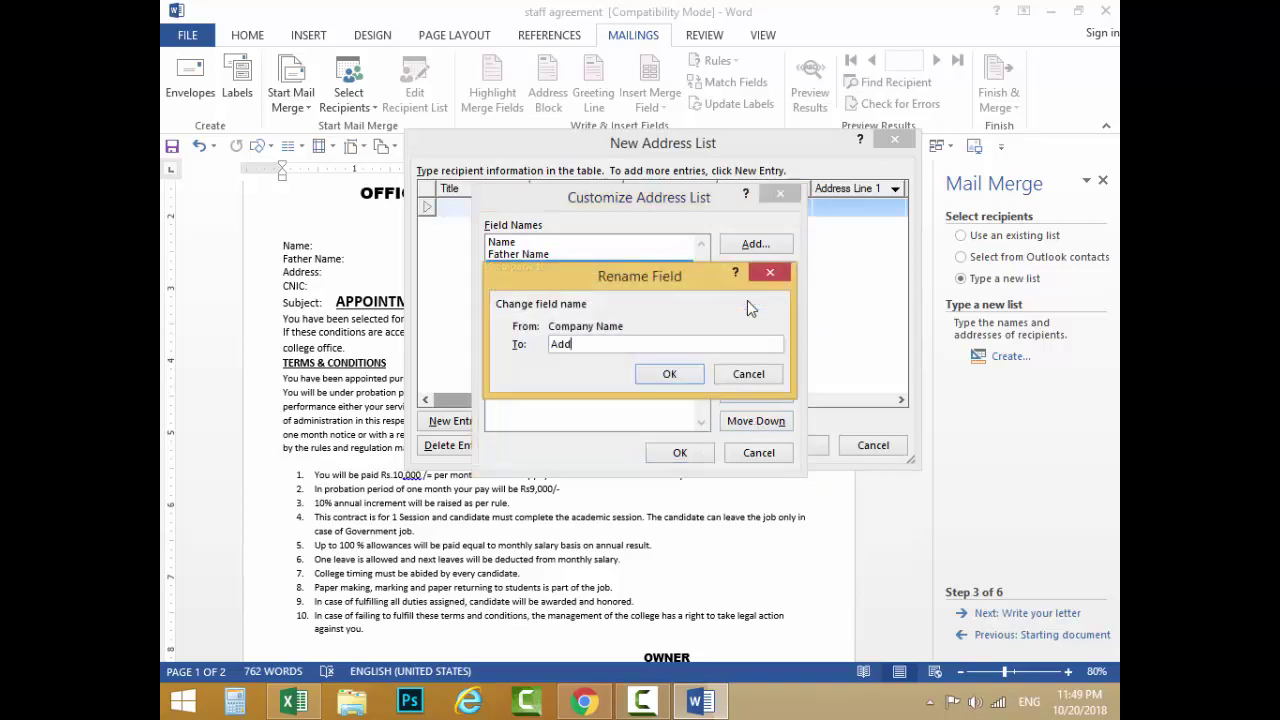
text(ress)
click(669, 373)
click(540, 290)
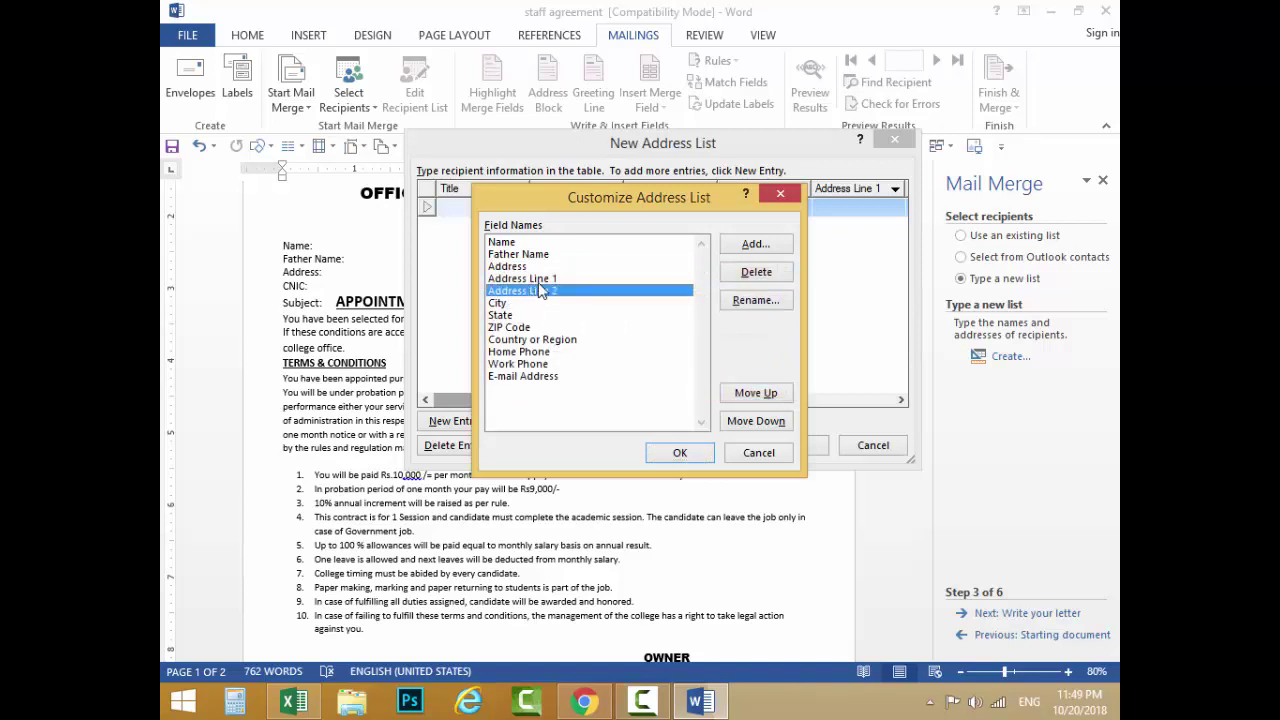
click(538, 279)
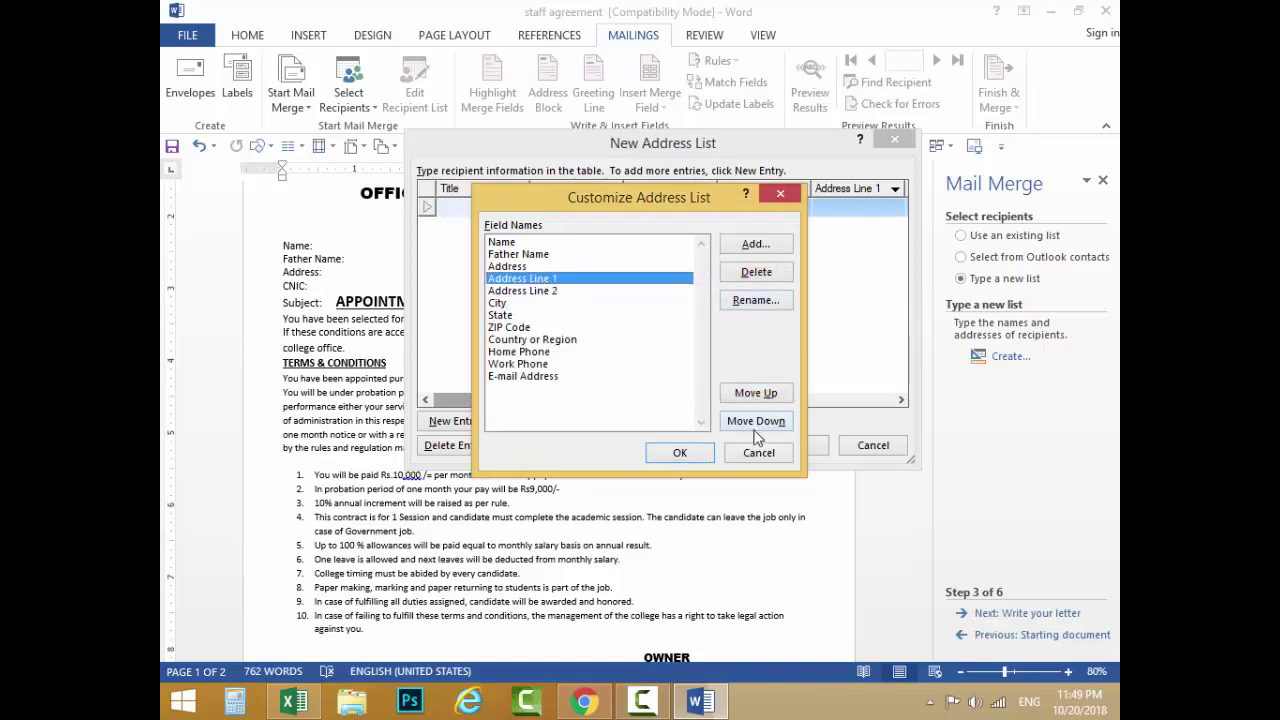
click(755, 300)
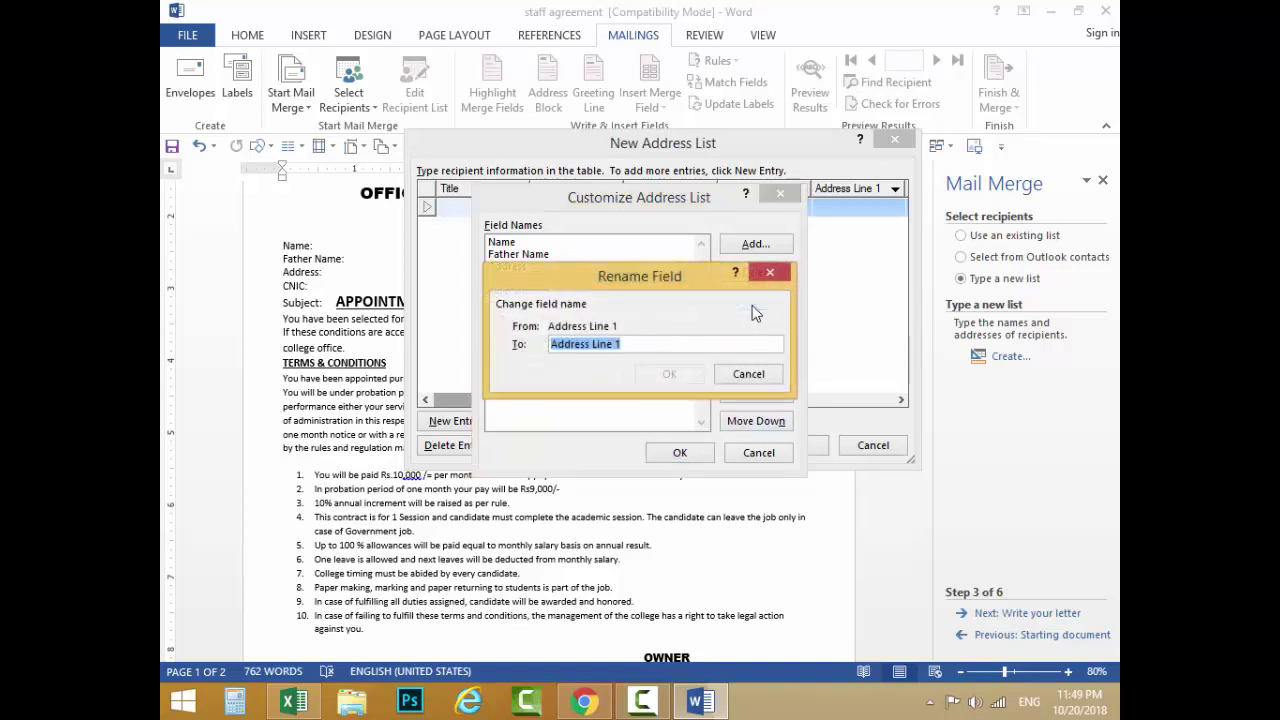
text(CNIC)
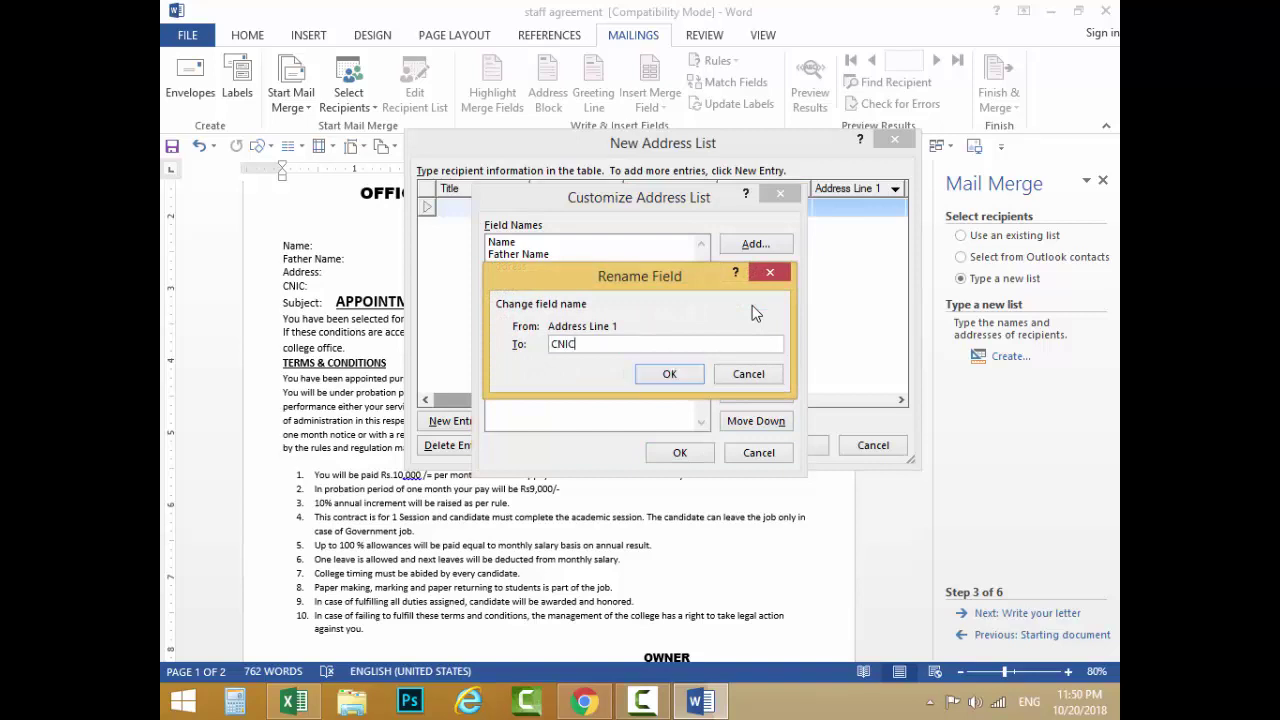
key(Return)
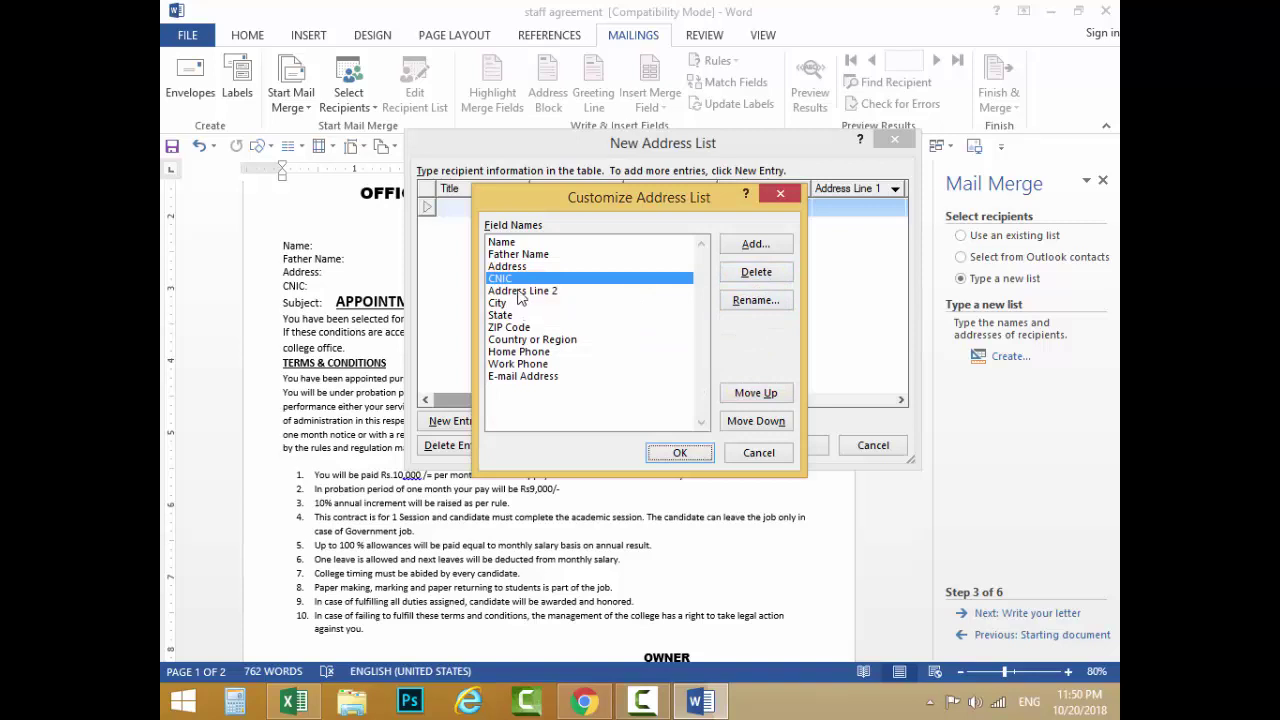
Step: Delete the Address Line 2, City, State, ZIP Code and Country or Region fields
click(522, 292)
click(751, 276)
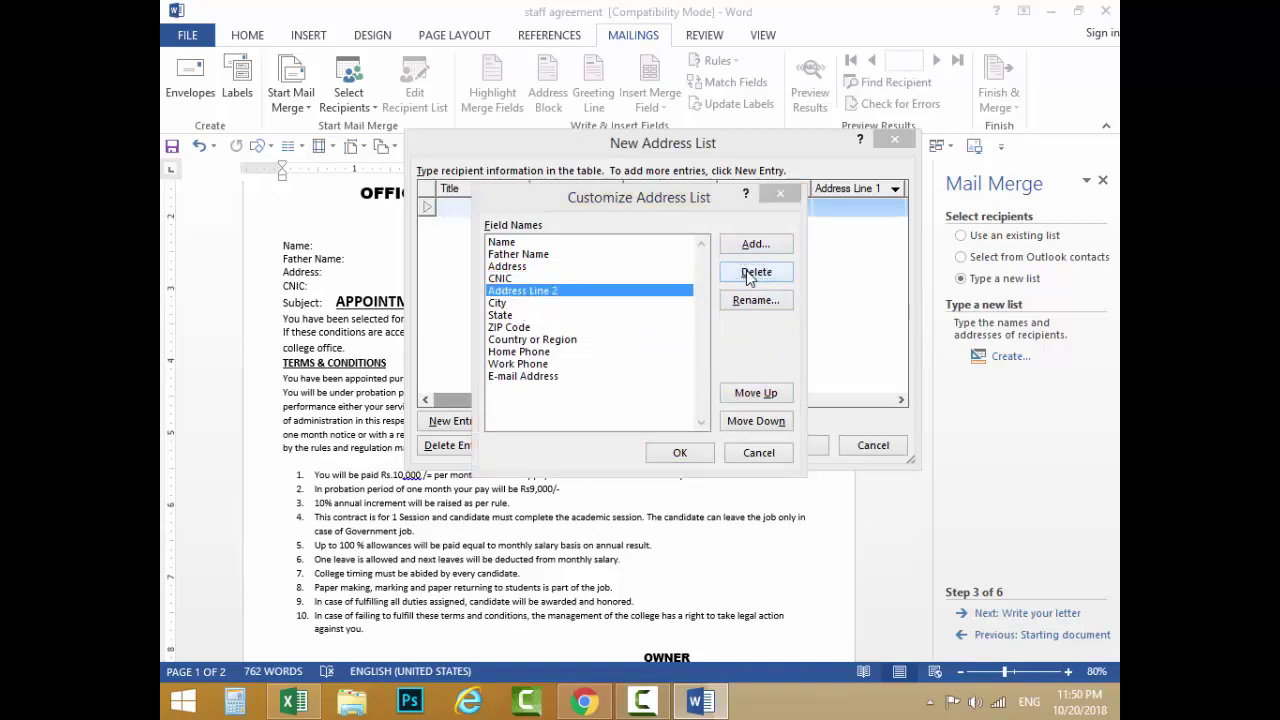
click(620, 410)
click(545, 291)
click(752, 272)
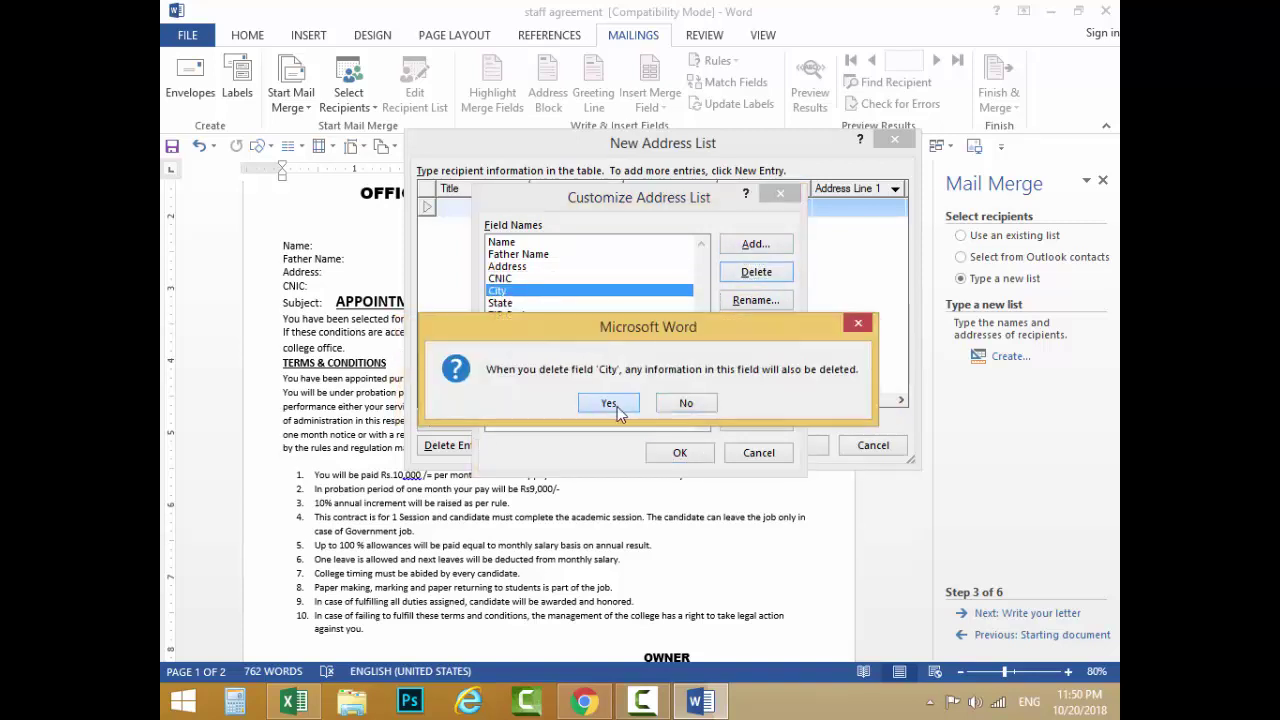
click(617, 406)
click(535, 291)
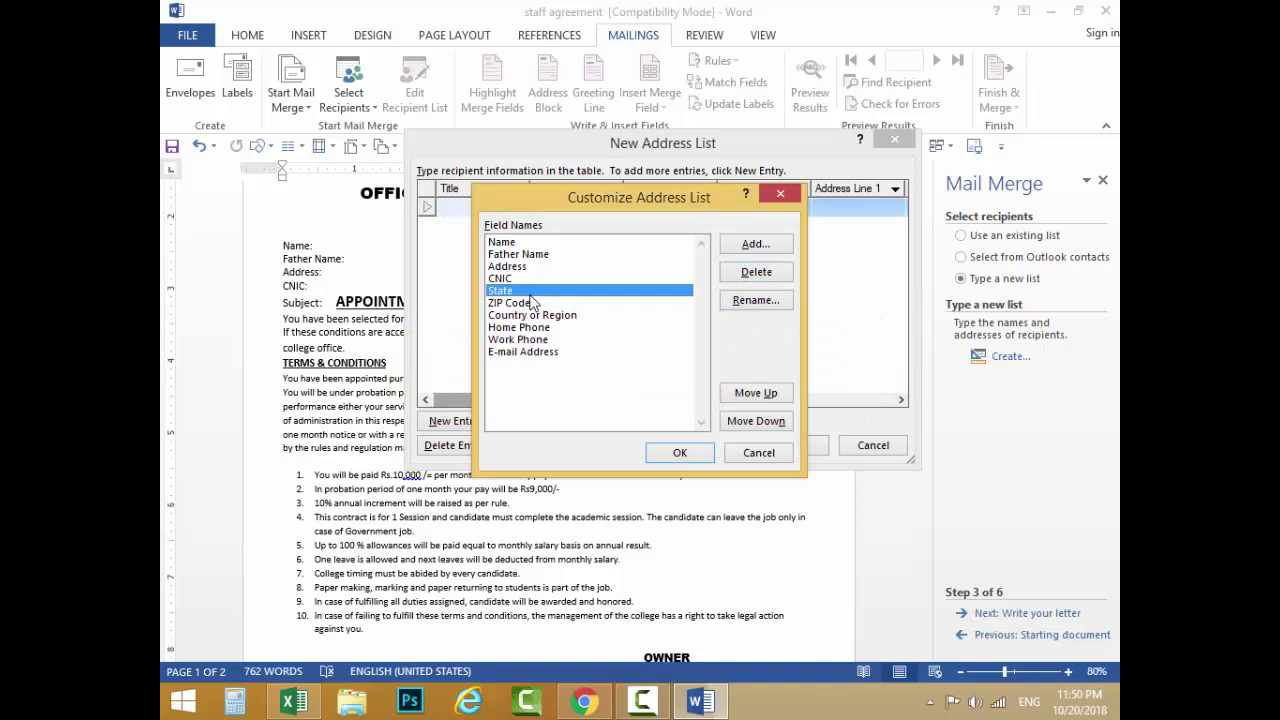
click(756, 276)
click(612, 402)
click(750, 276)
click(612, 403)
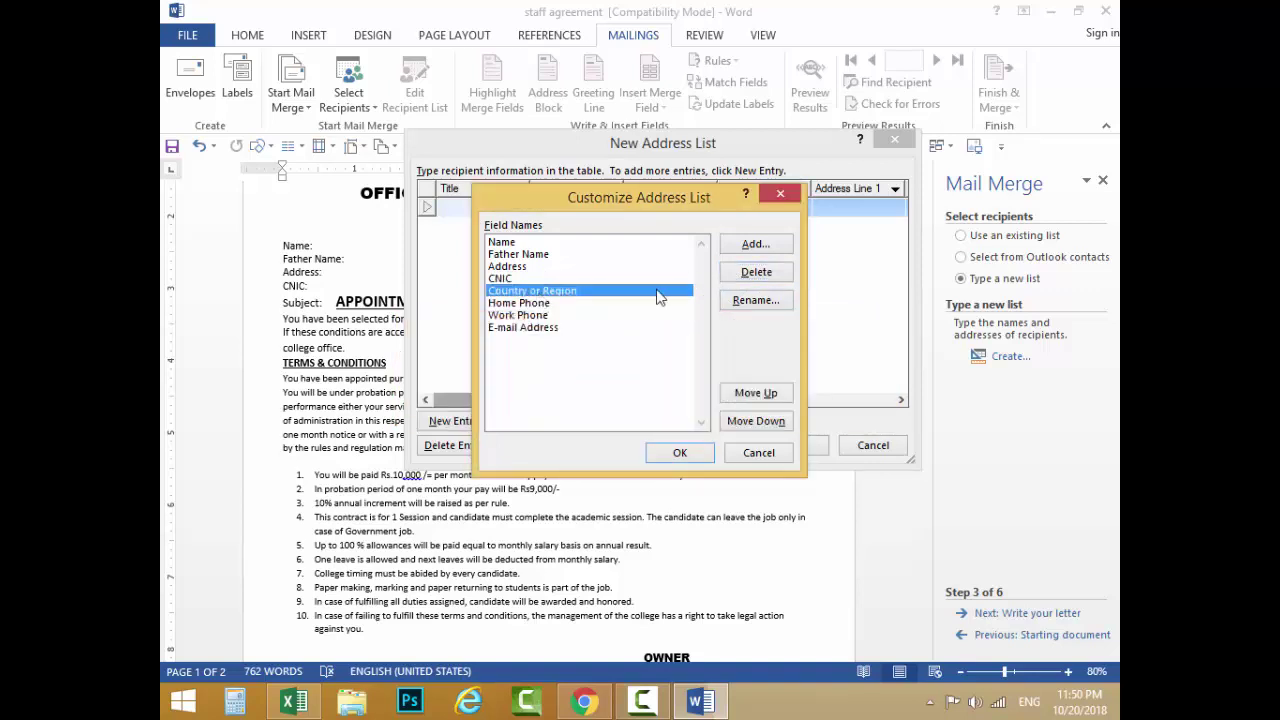
click(760, 272)
click(607, 402)
Step: Delete the Home Phone, Work Phone and E-mail Address fields, then confirm the four-field list with OK
click(756, 272)
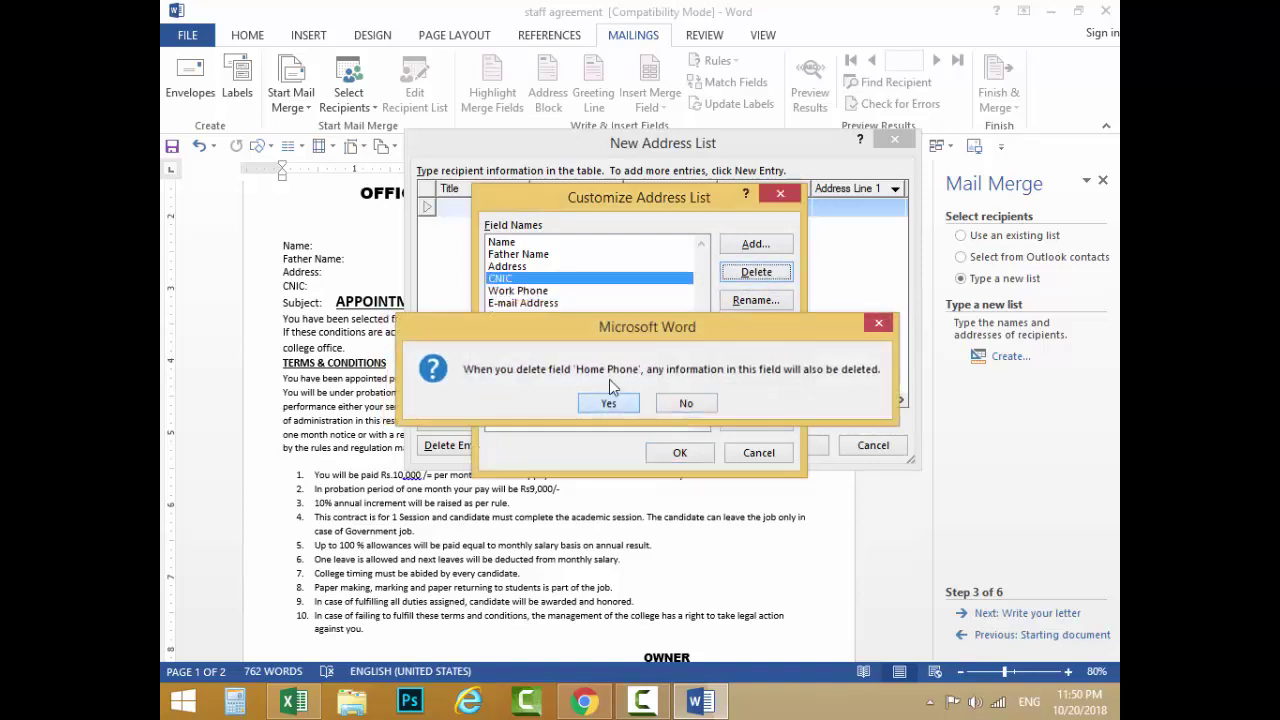
click(607, 402)
click(756, 272)
click(605, 402)
click(756, 272)
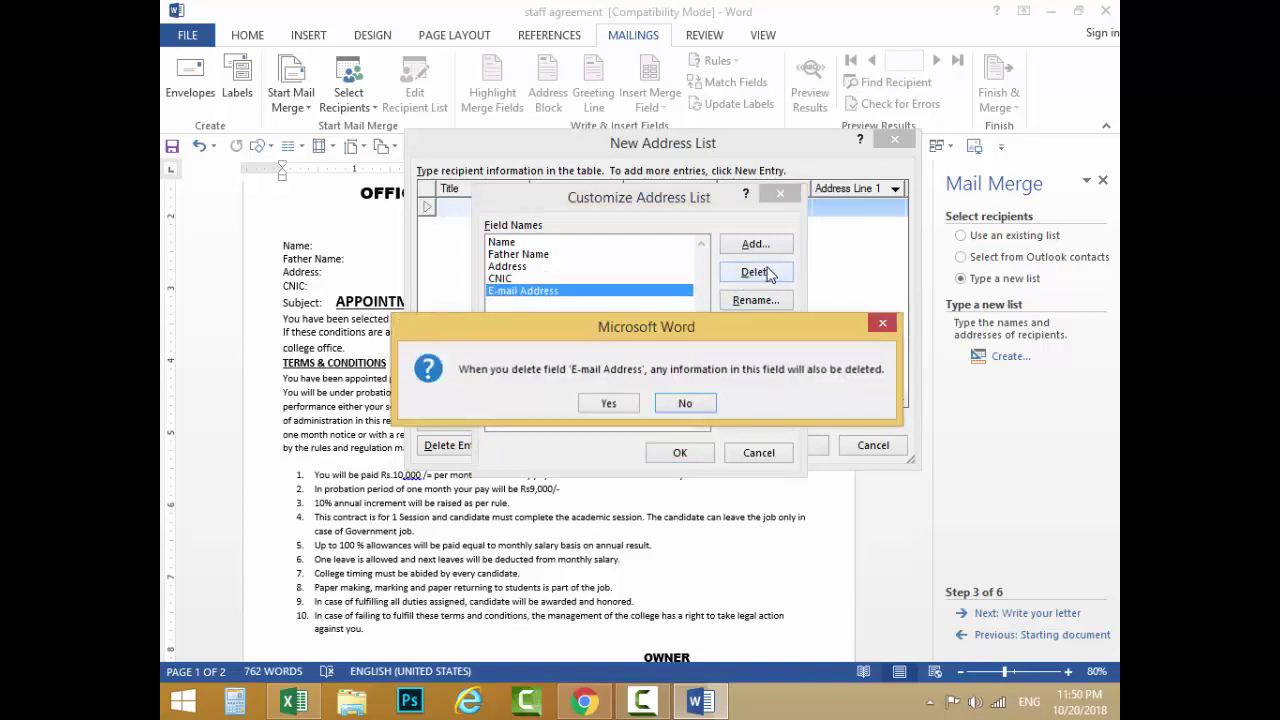
click(680, 402)
click(756, 272)
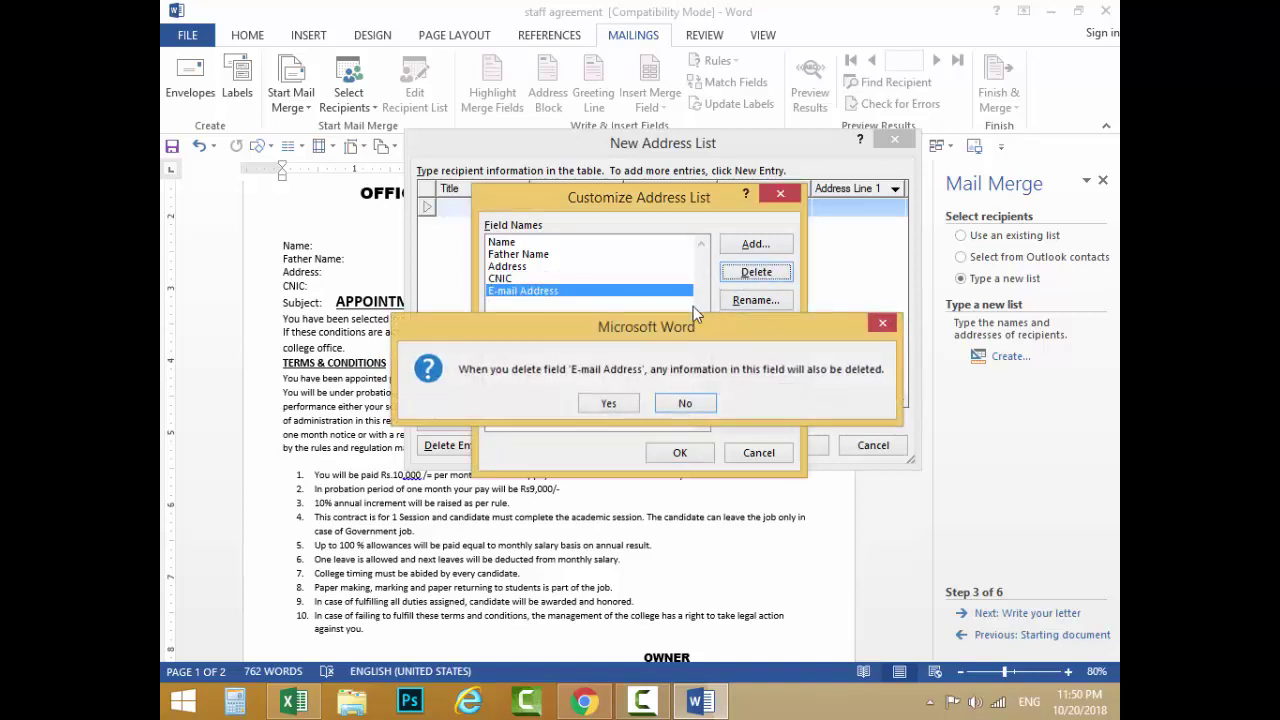
click(680, 404)
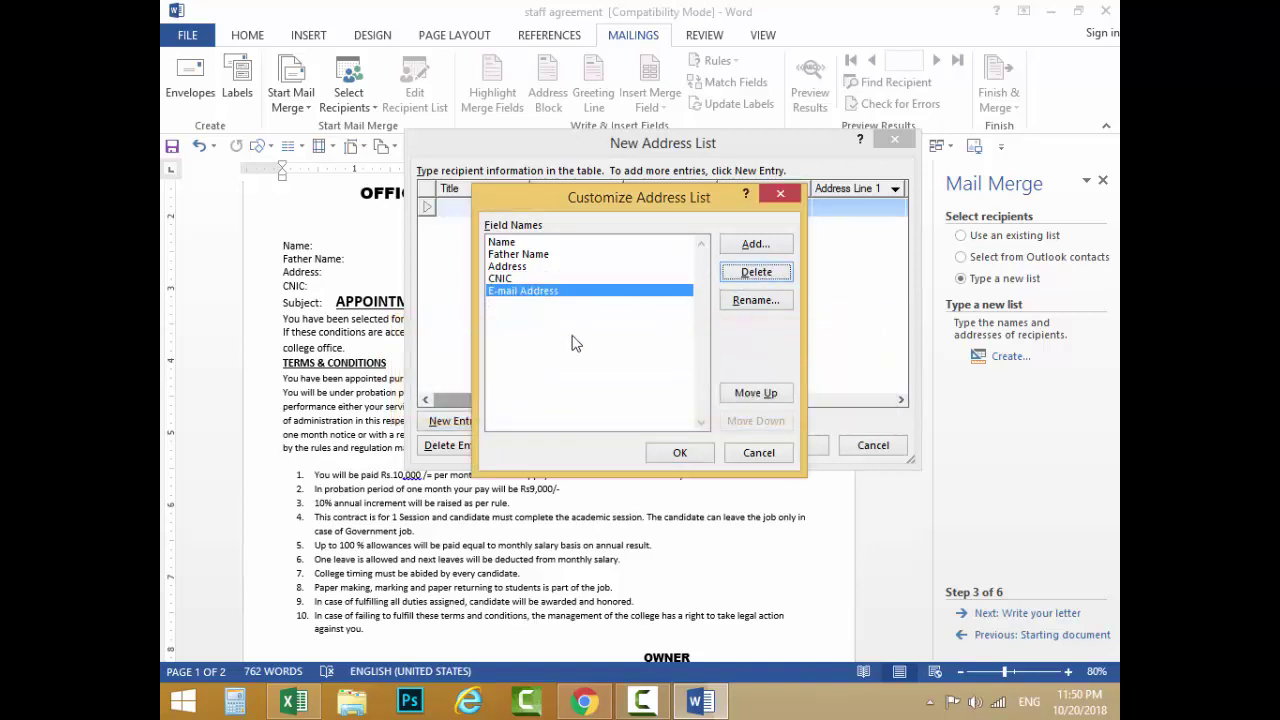
click(756, 272)
click(609, 408)
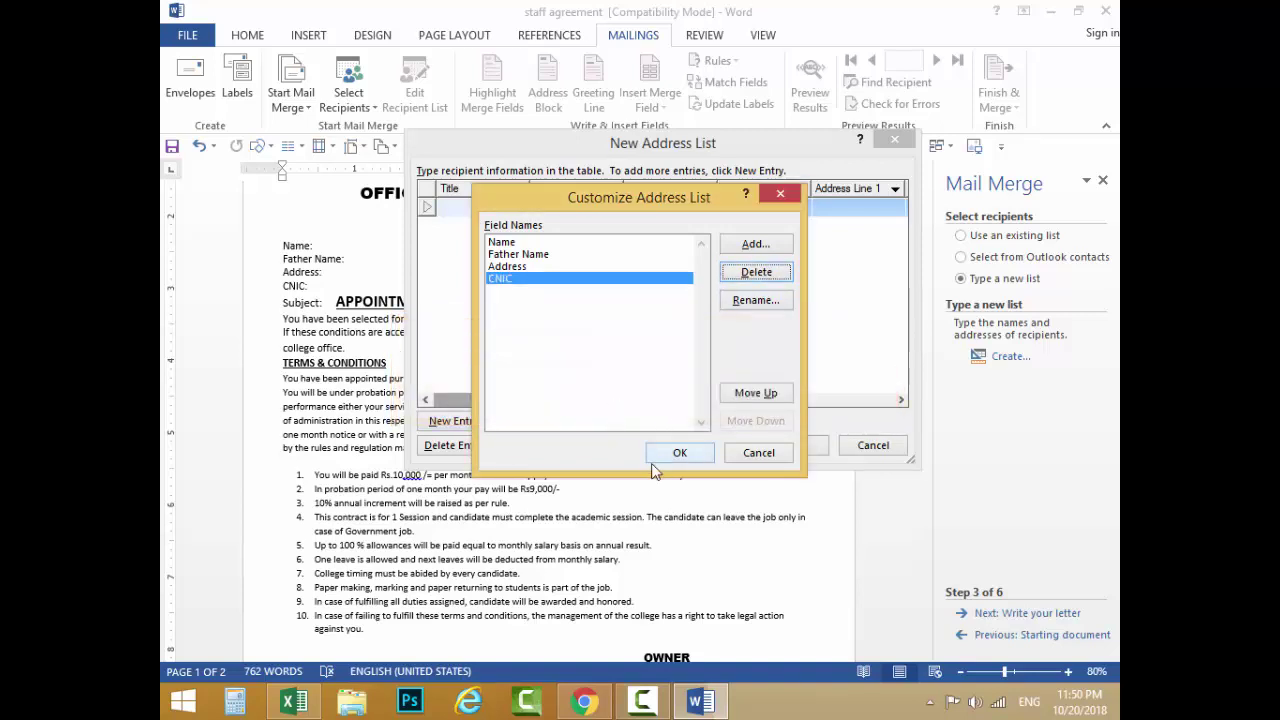
click(679, 453)
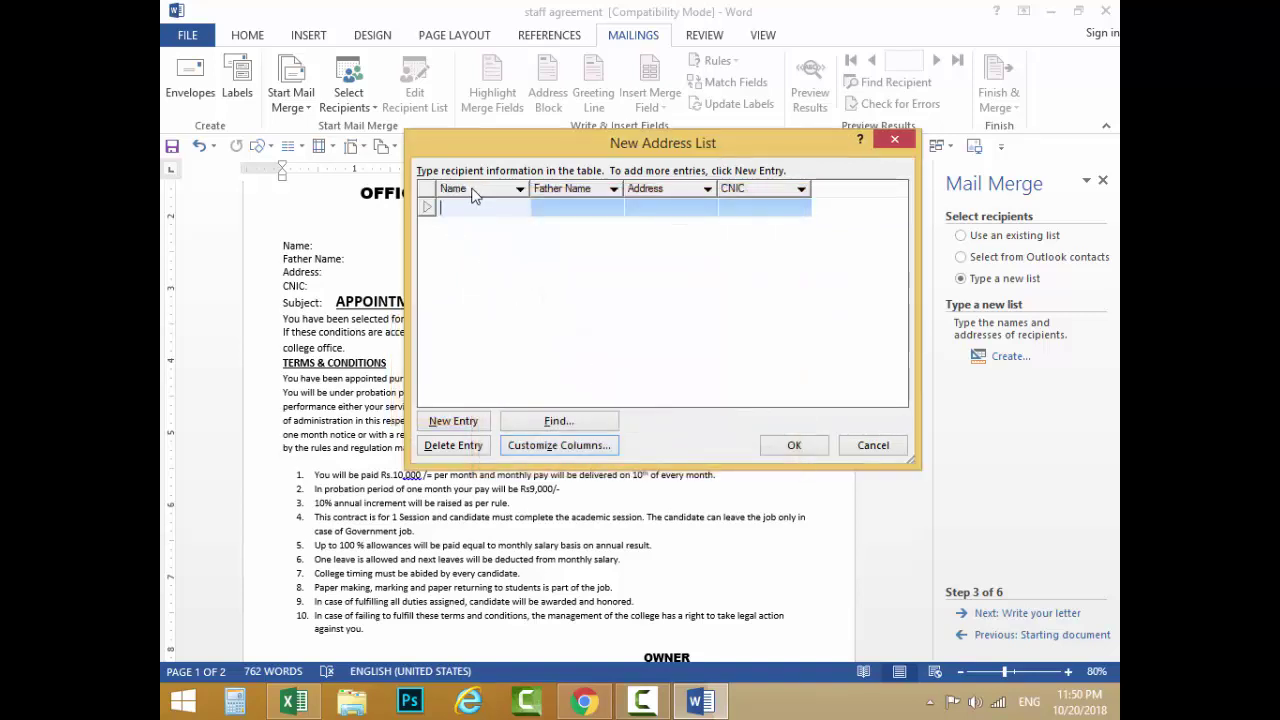
Step: Widen the Address column and enter the first recipient's name, father name, address and CNIC
drag(552, 152, 648, 180)
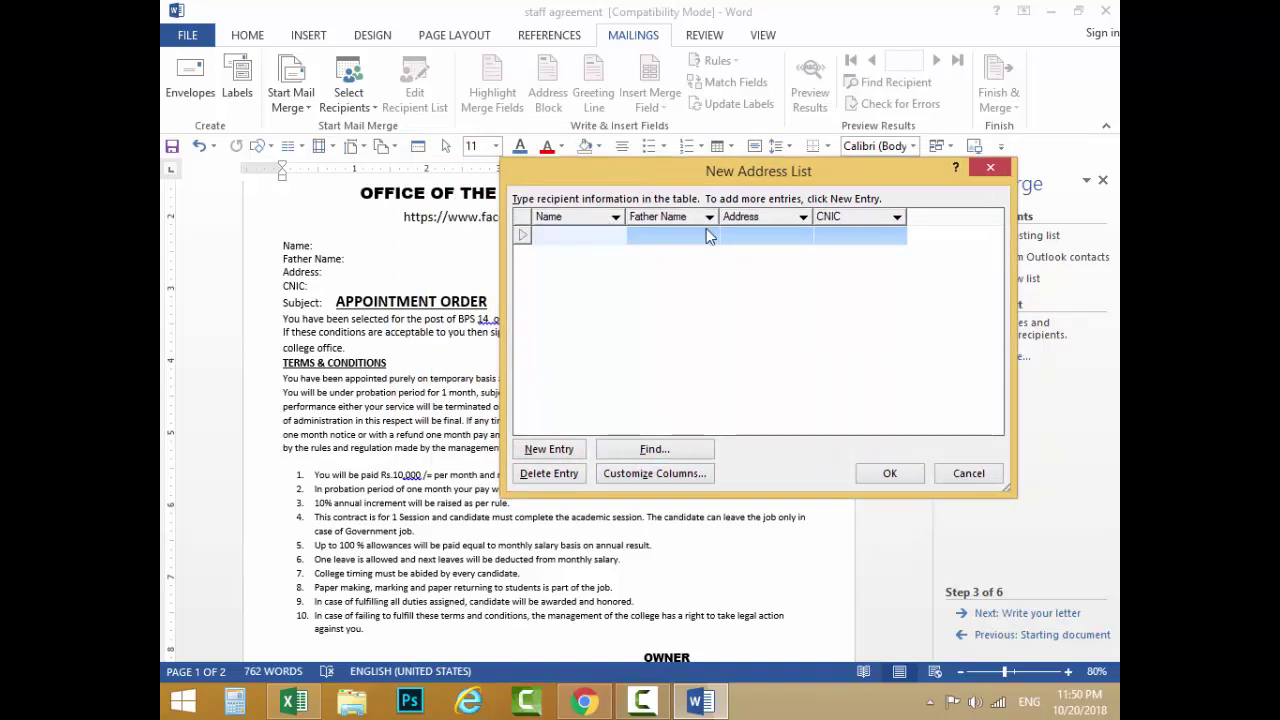
drag(813, 216, 756, 216)
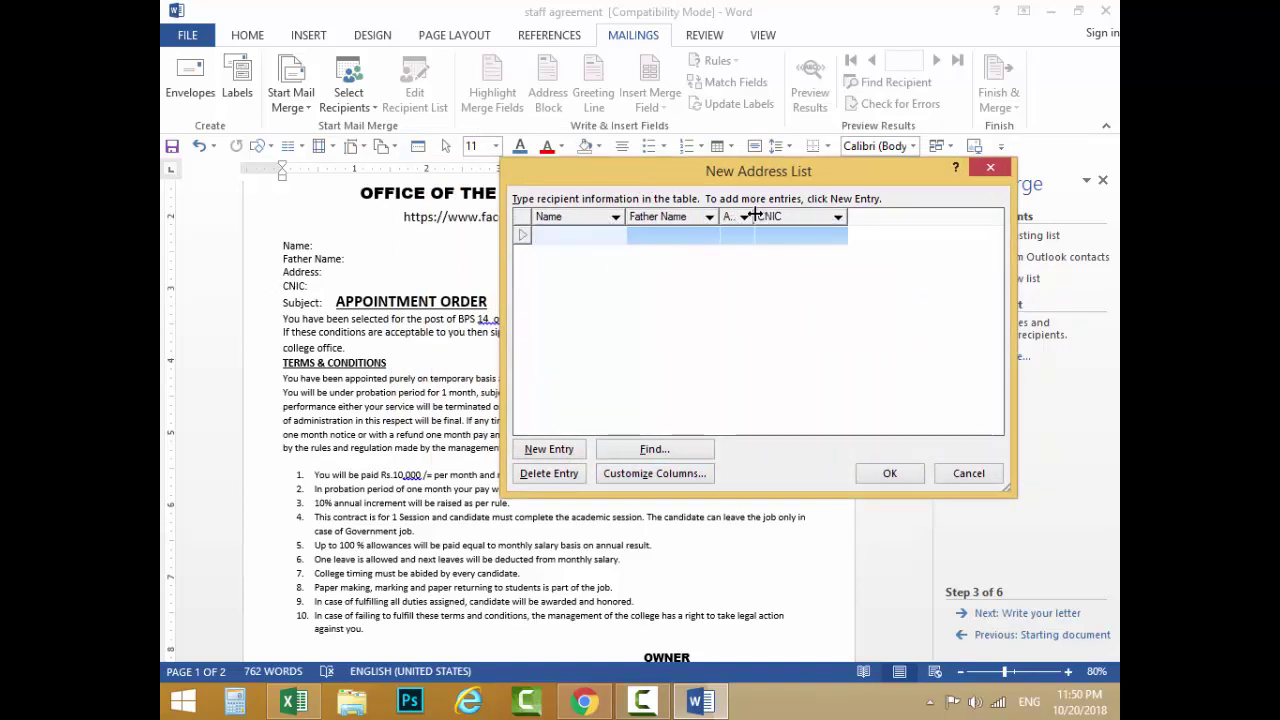
drag(750, 216, 797, 216)
click(553, 241)
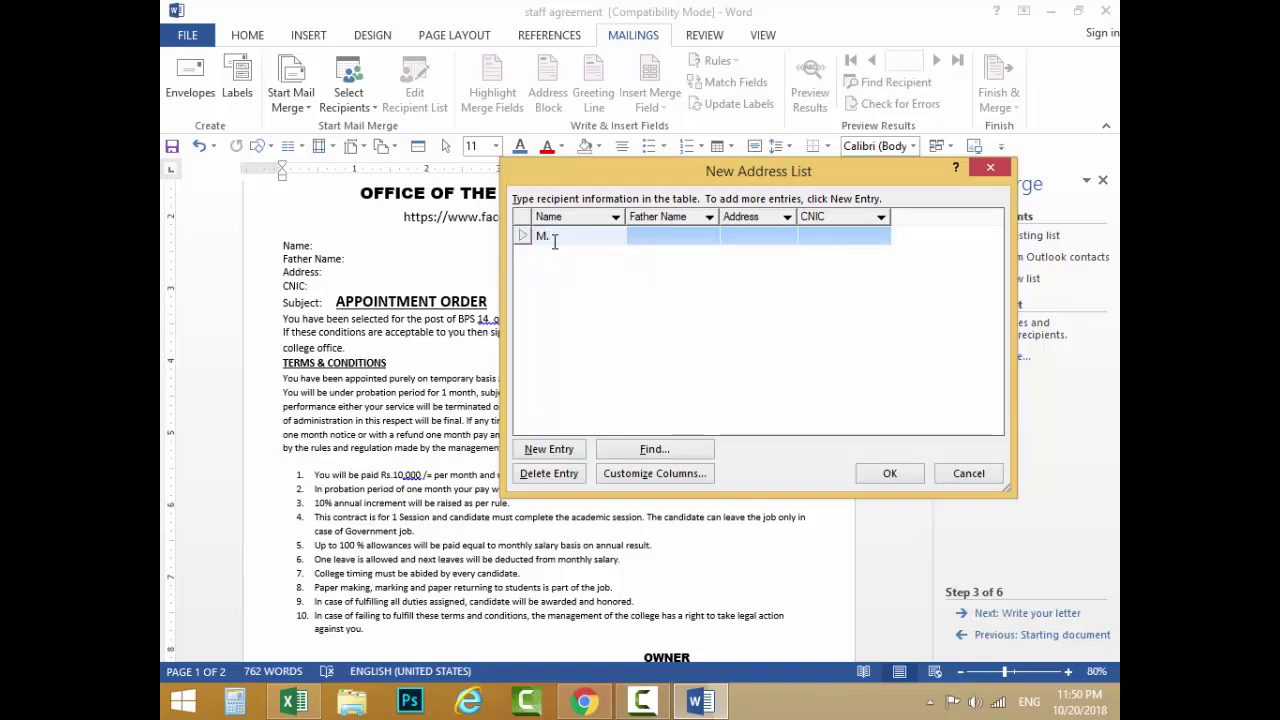
text(M. Arshad)
key(Tab)
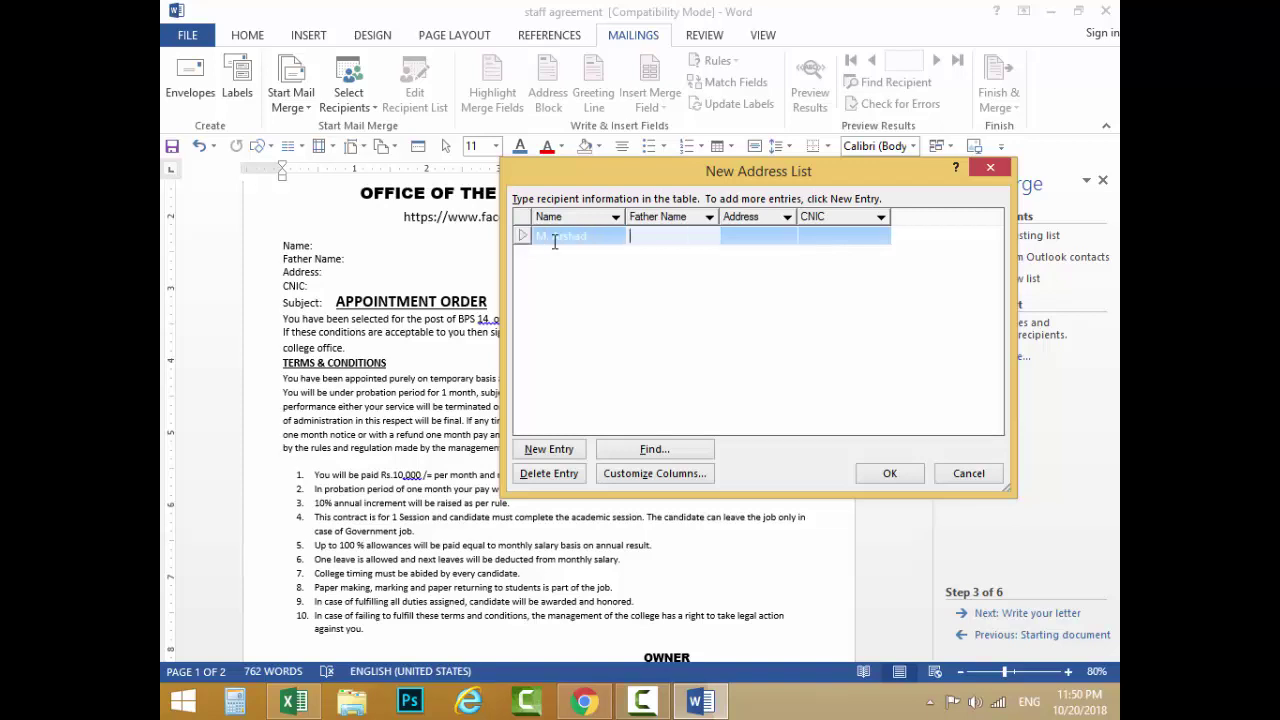
key(Tab)
text(Ch)
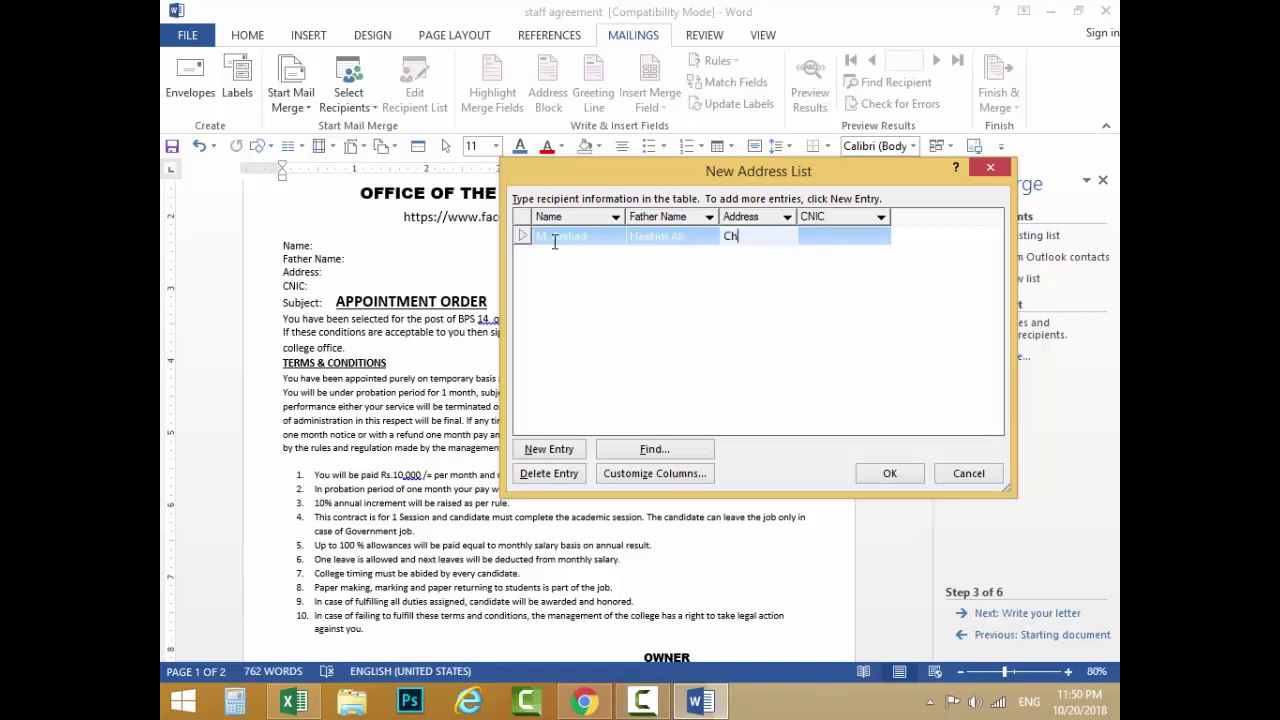
text(HW)
key(Tab)
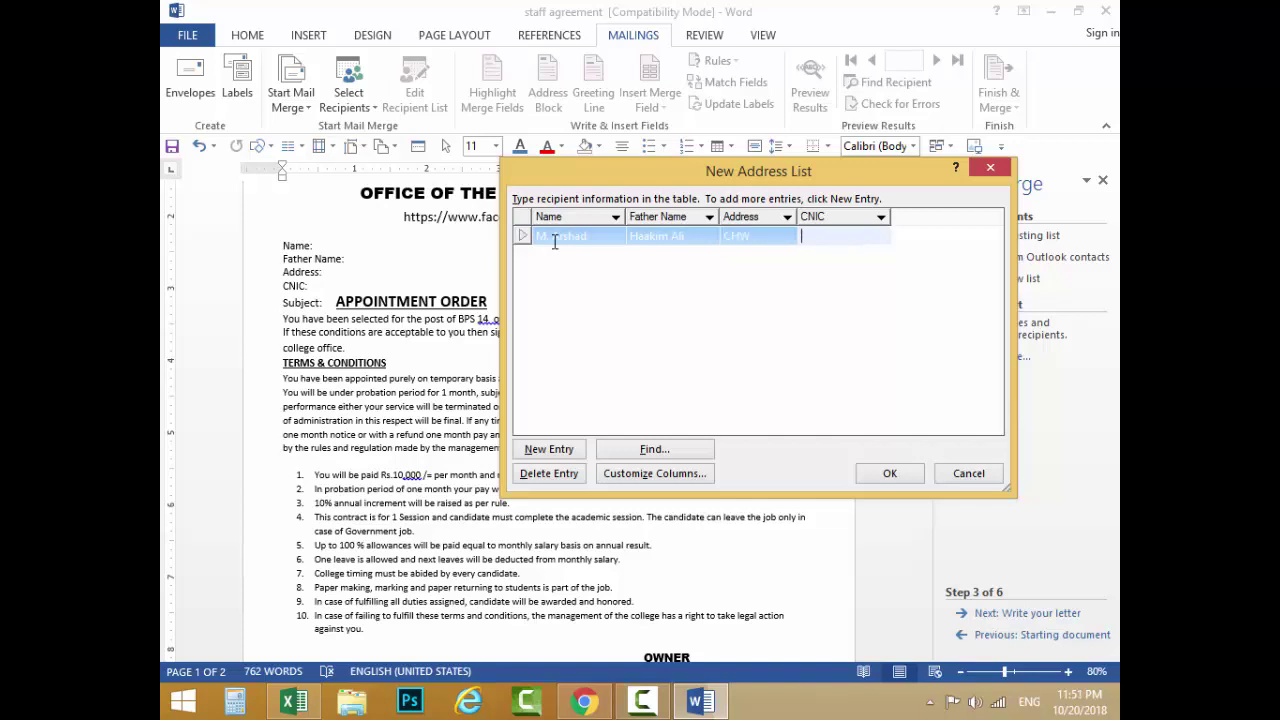
key(Tab)
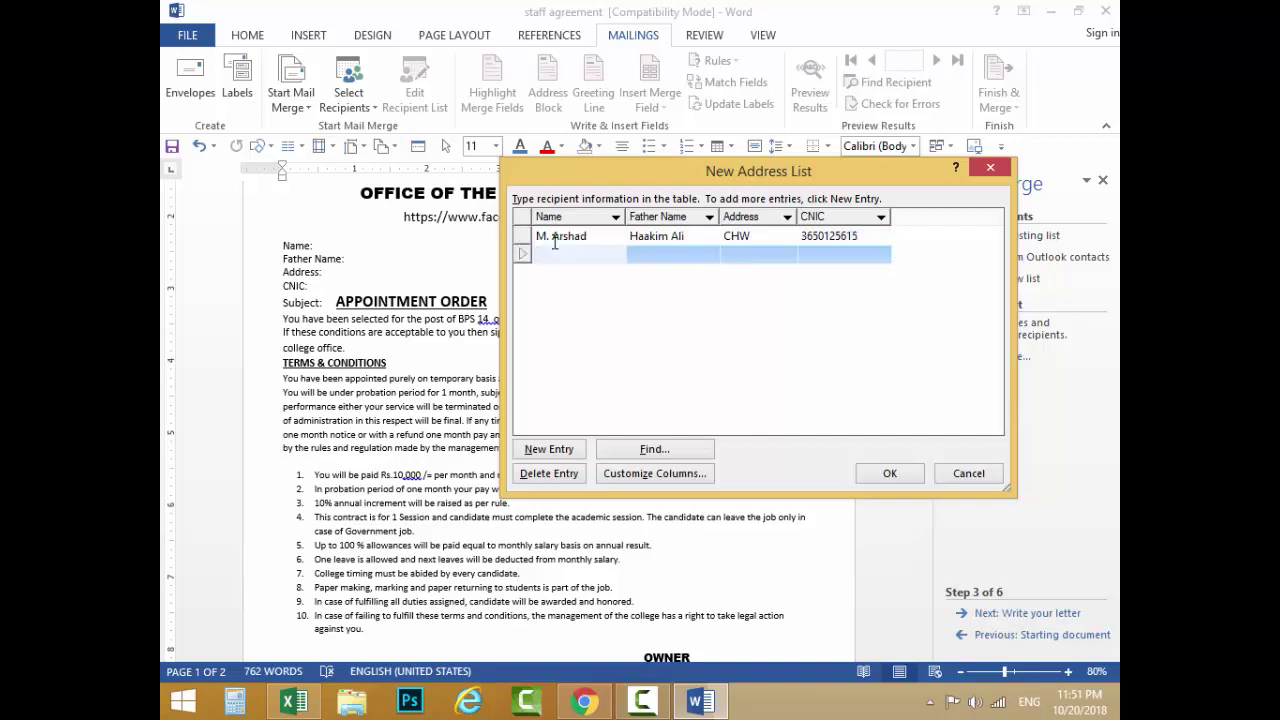
Step: Enter the second recipient's name, father name, address and CNIC
key(Tab)
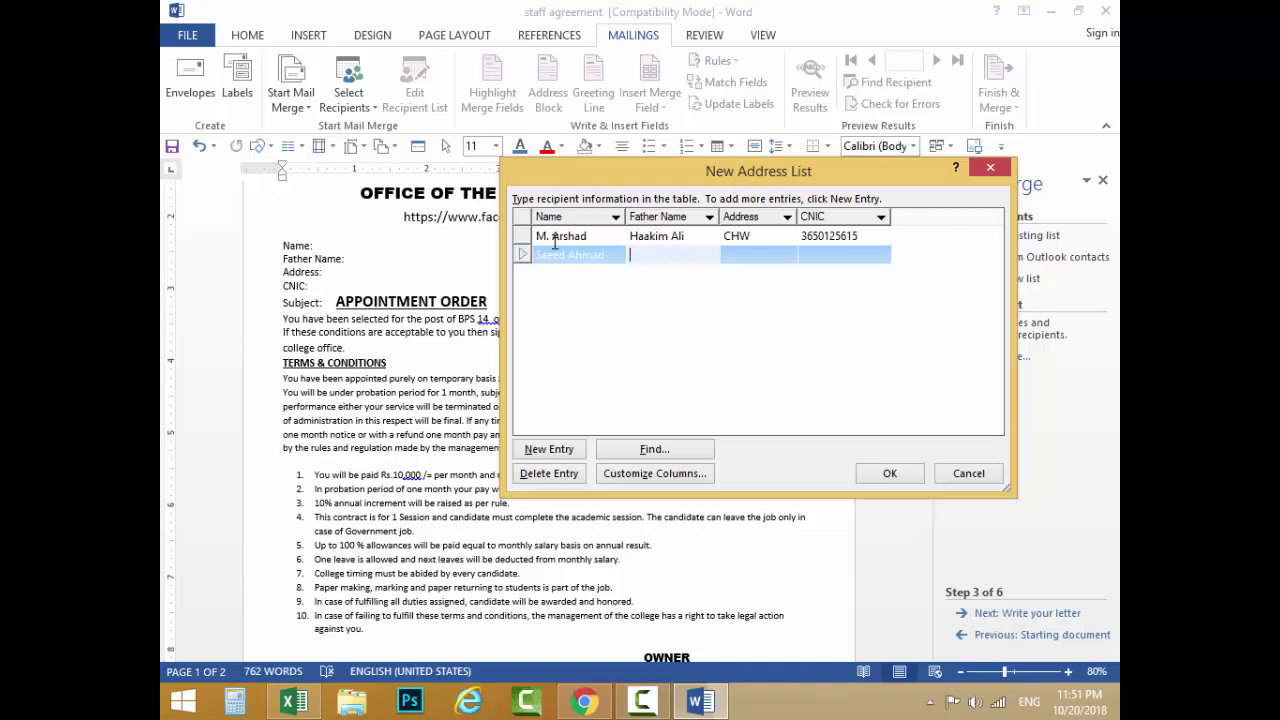
key(Tab)
text(Jha)
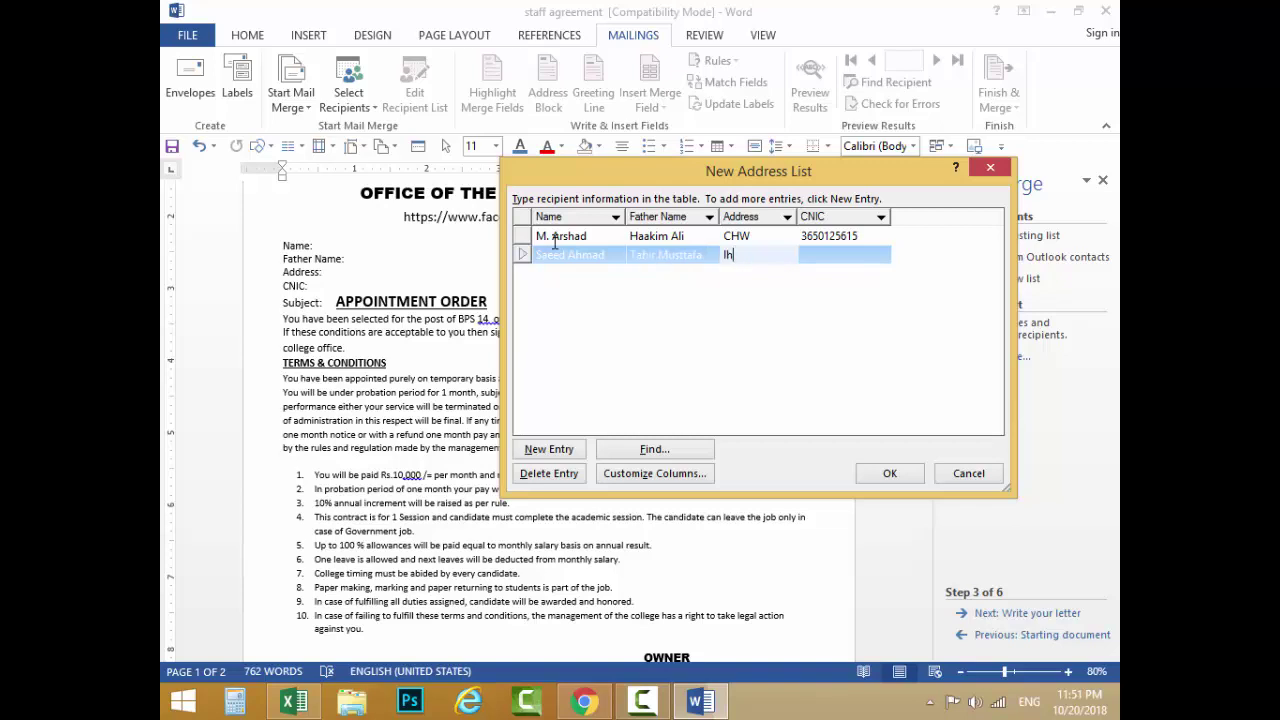
key(Tab)
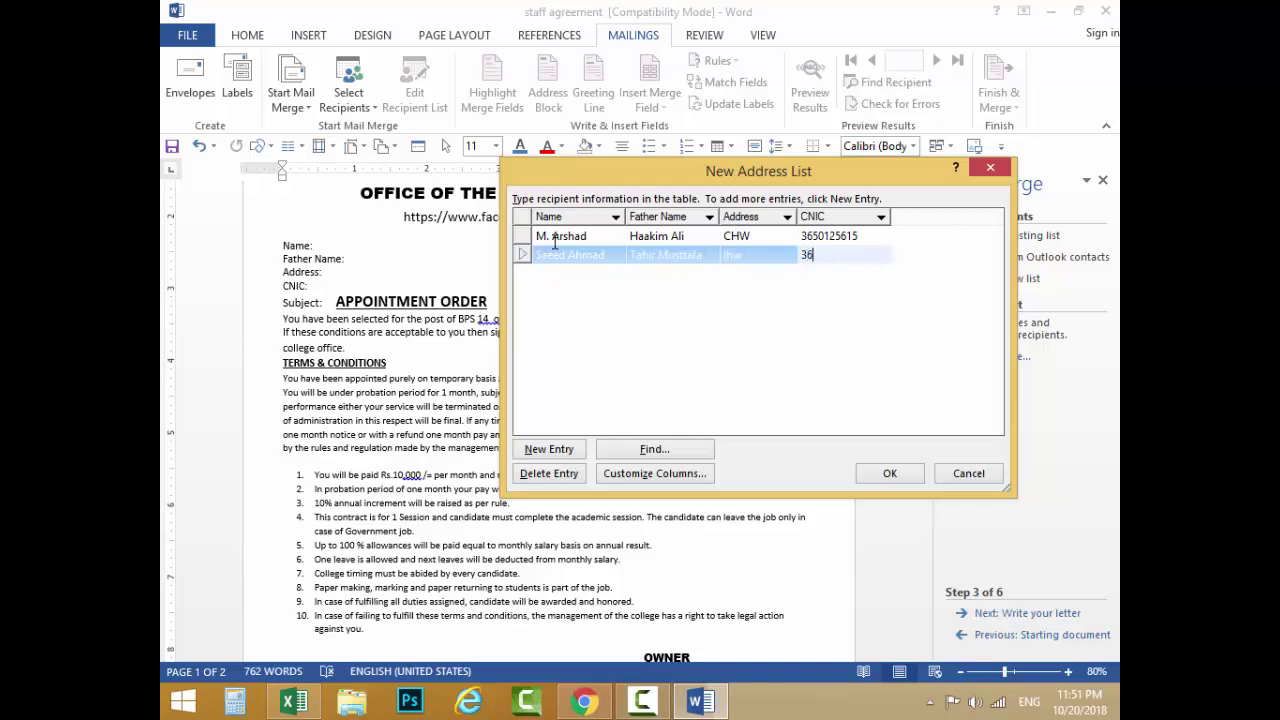
key(Tab)
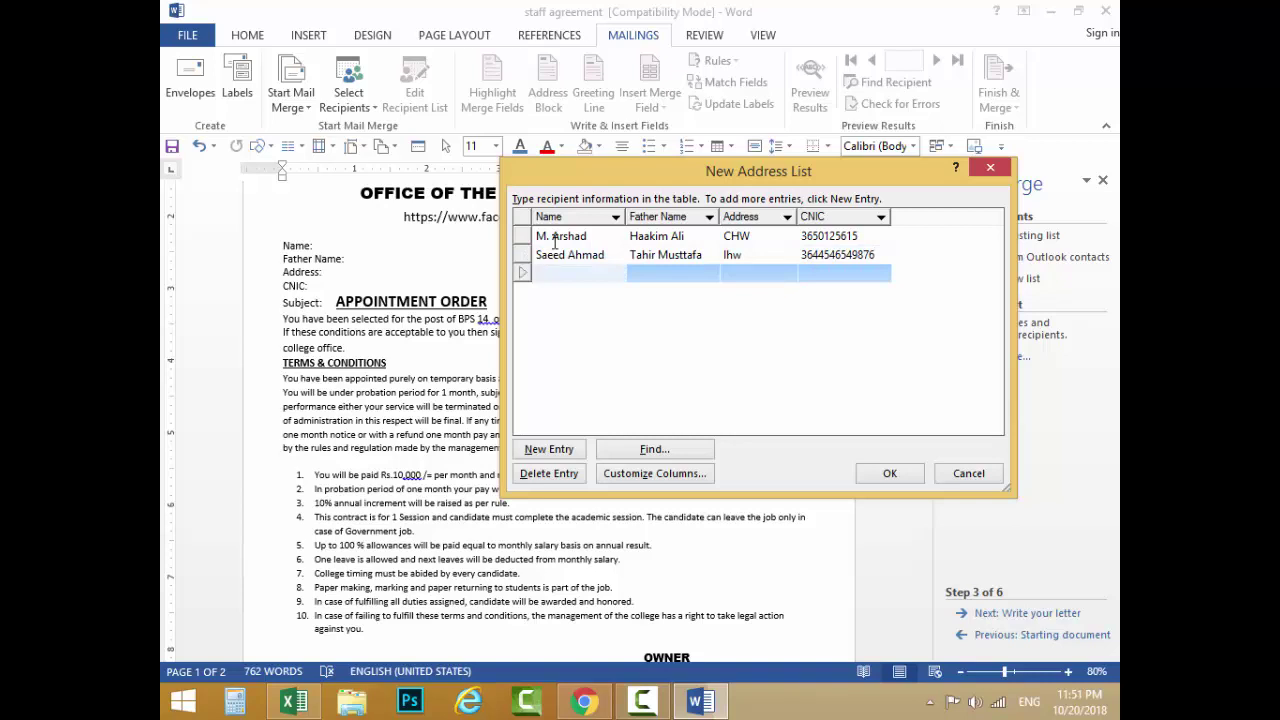
Step: Enter the third recipient's name, father name, address and CNIC
key(Tab)
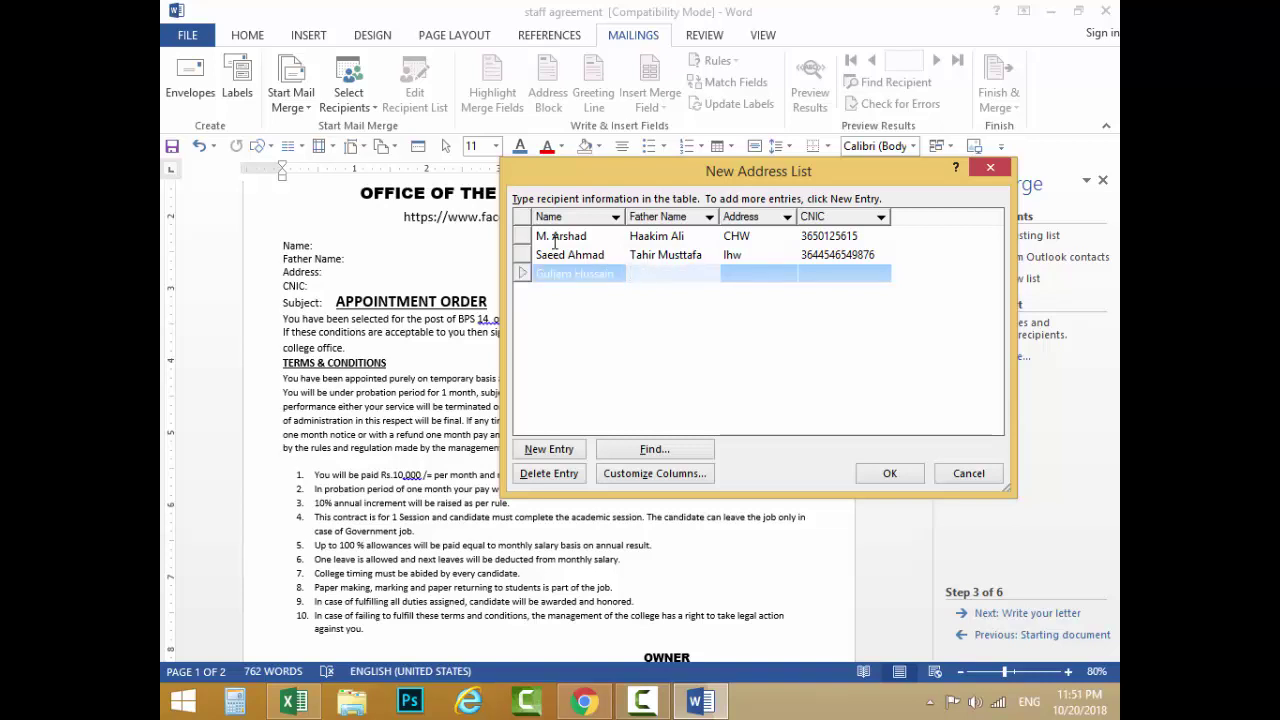
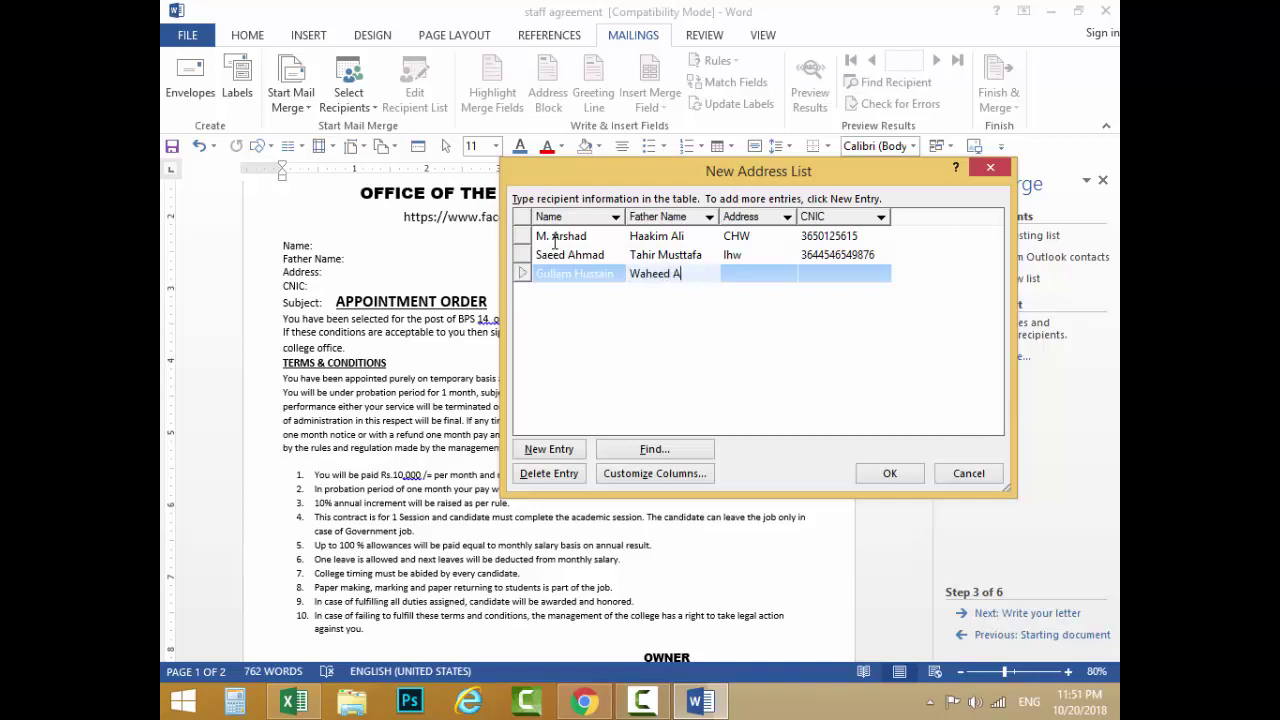
key(Tab)
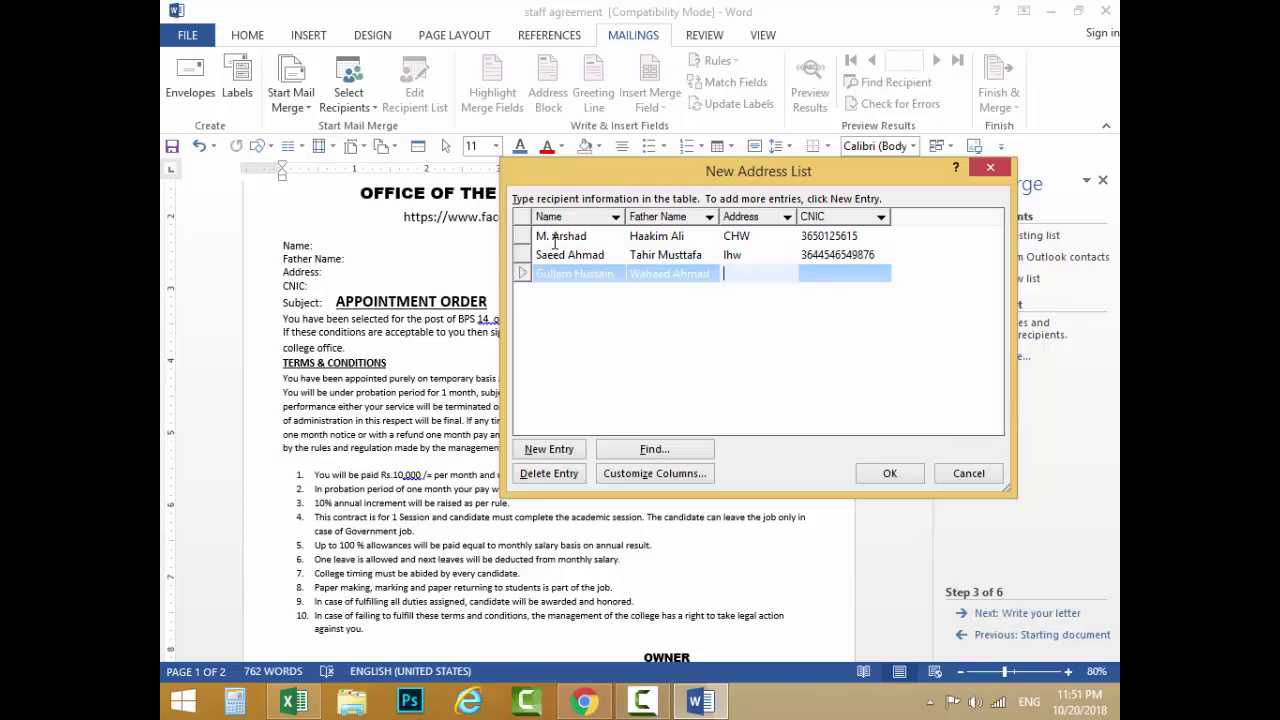
text(FSD)
key(Tab)
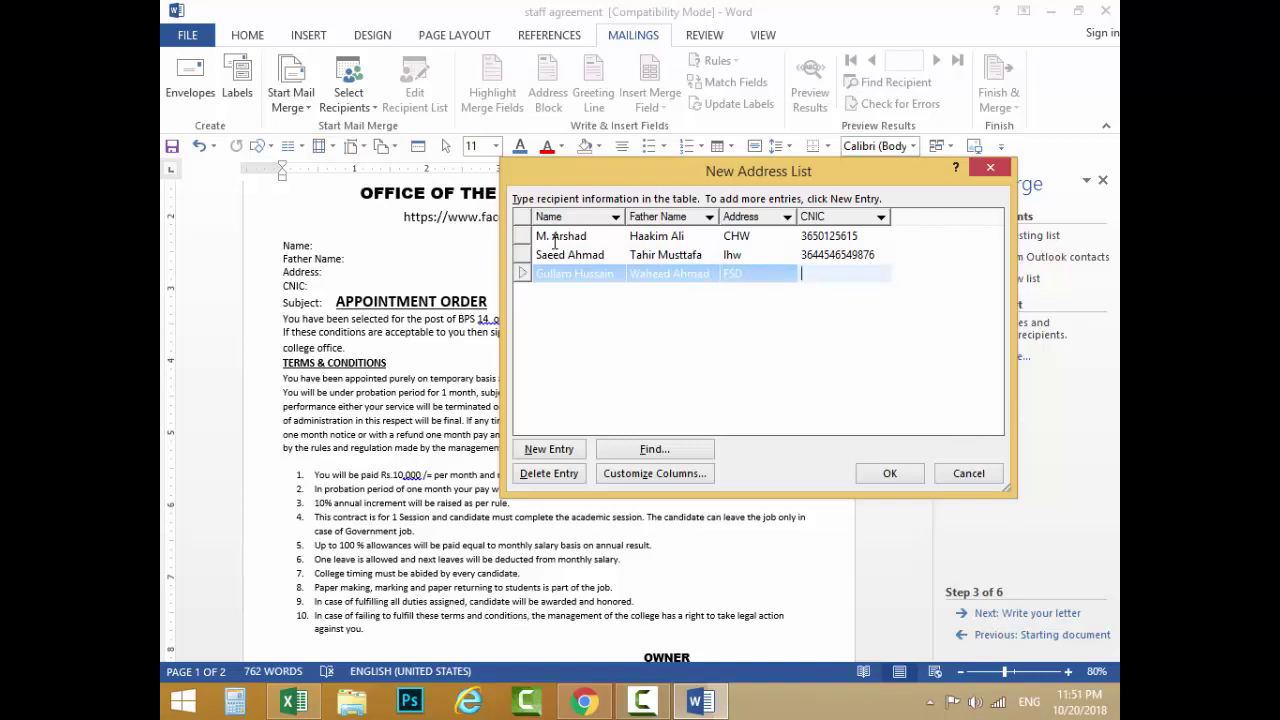
text(164646464)
key(Tab)
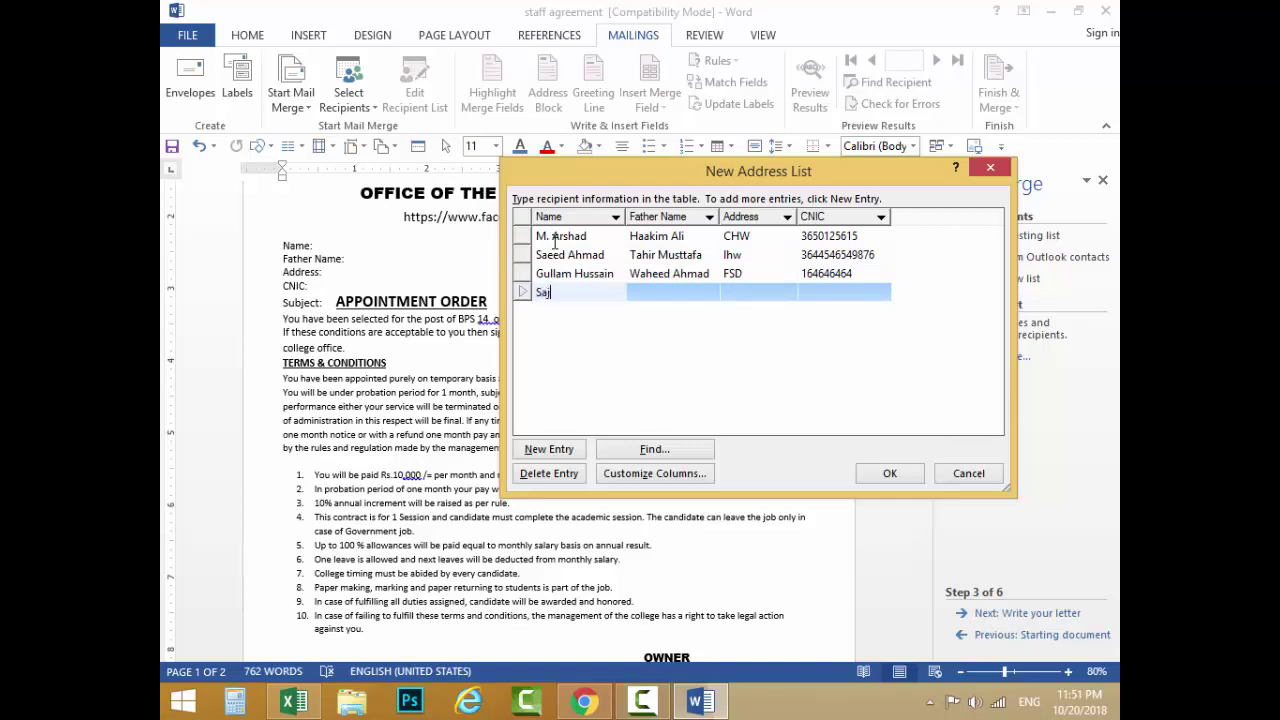
Step: Enter the fourth recipient's name, father name, address and CNIC
key(Tab)
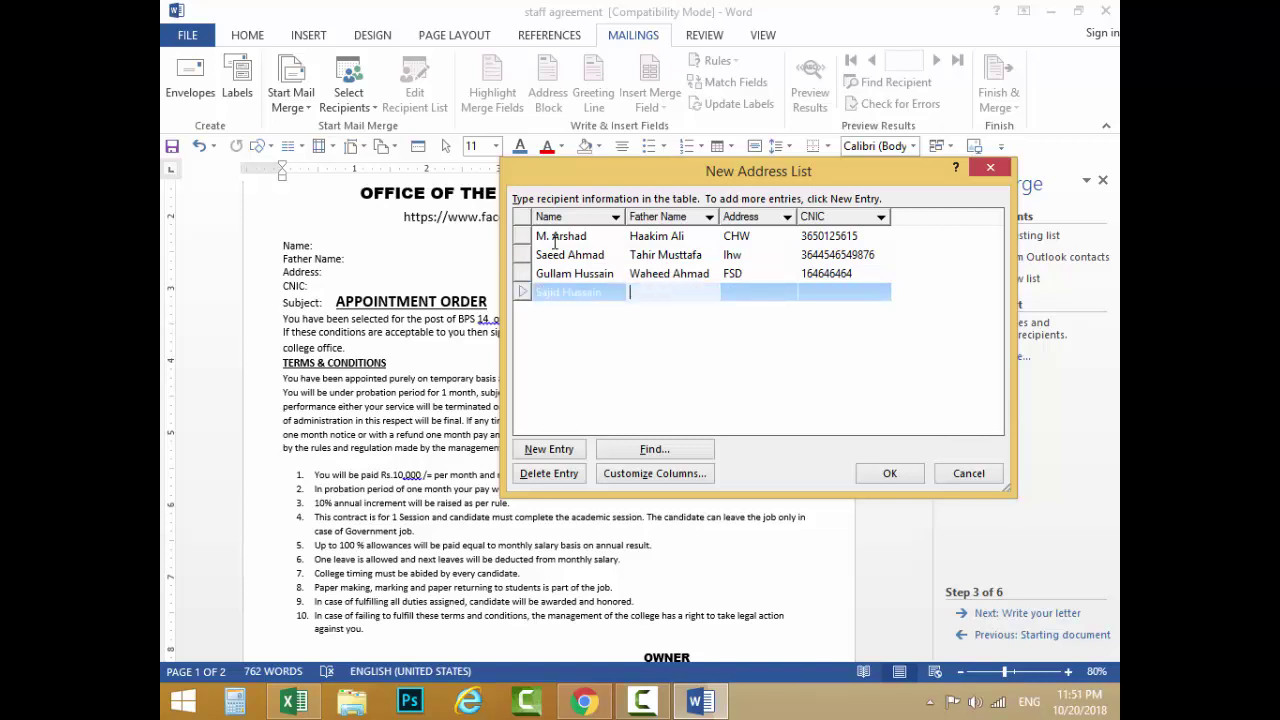
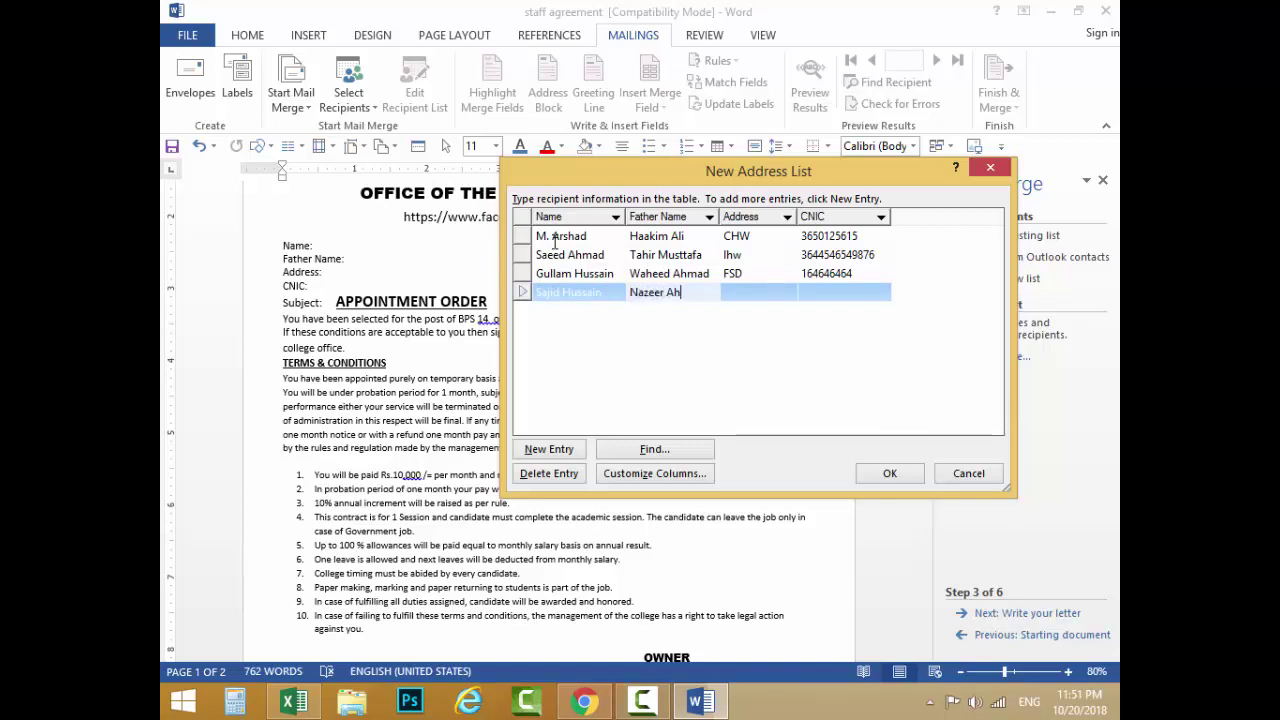
key(Tab)
text(fsd)
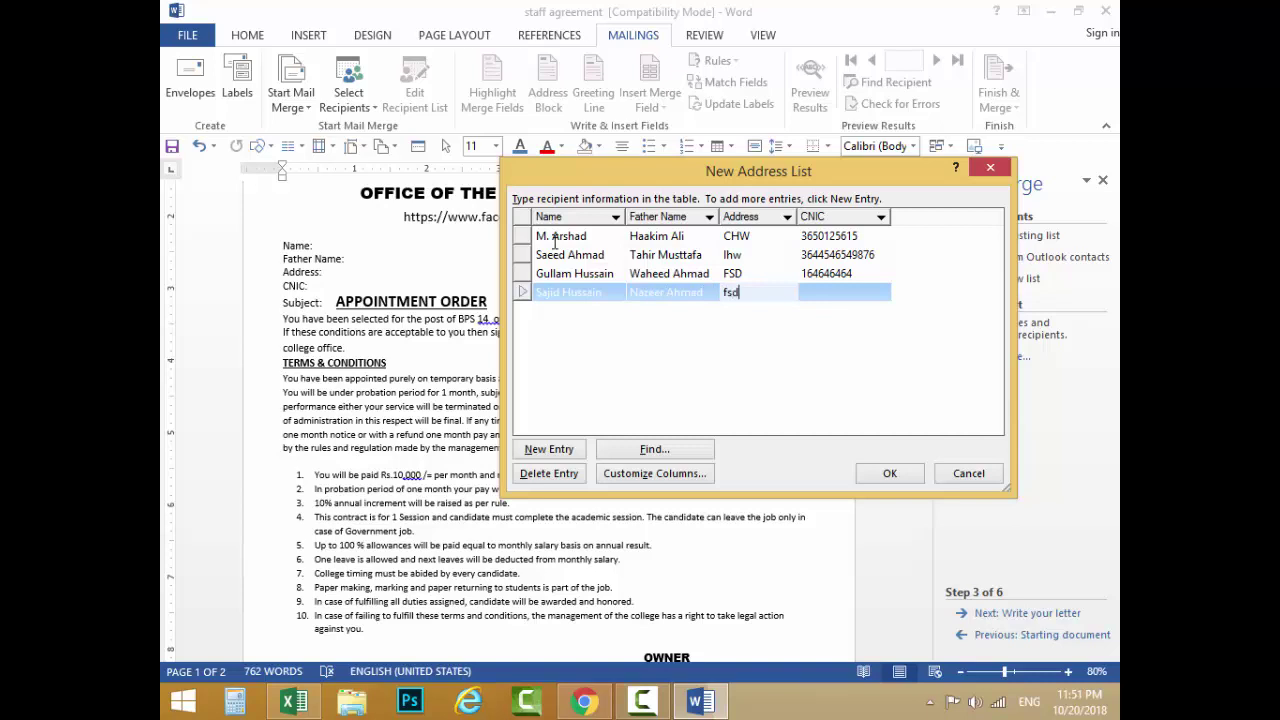
key(Tab)
text(3165464)
key(Tab)
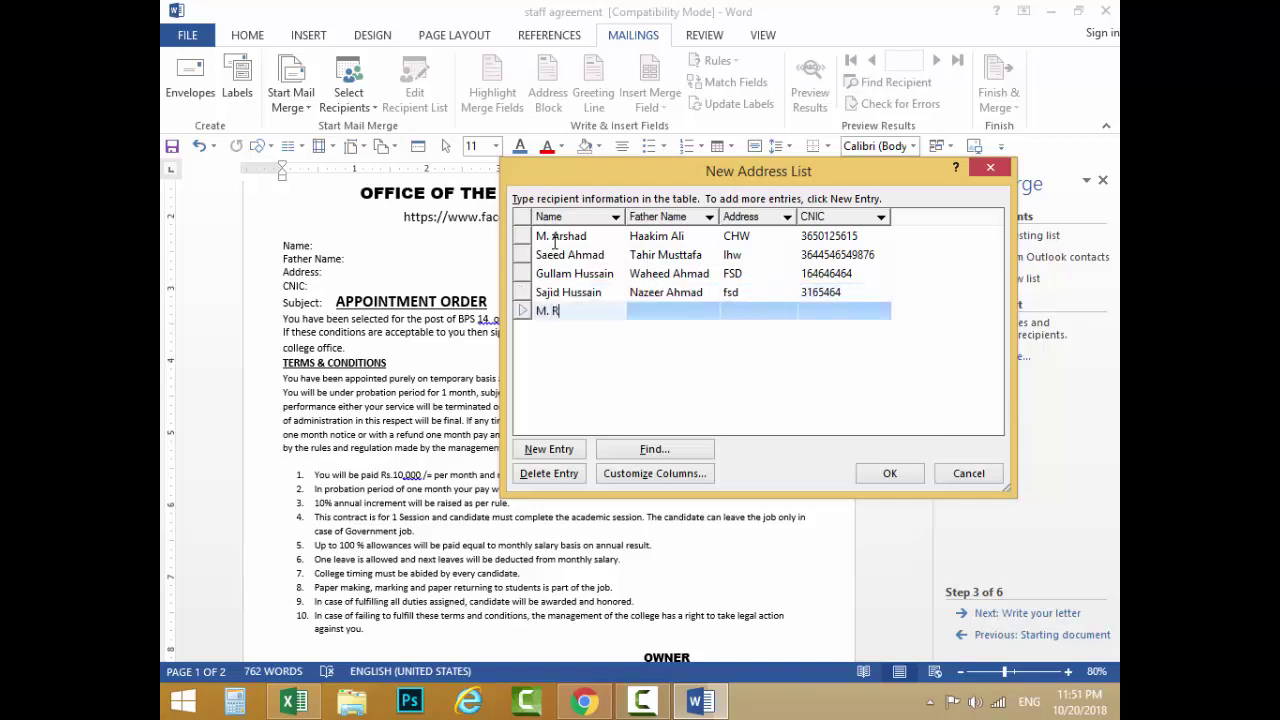
Step: Enter the fifth recipient's details, review the five rows, and accept the list
key(Tab)
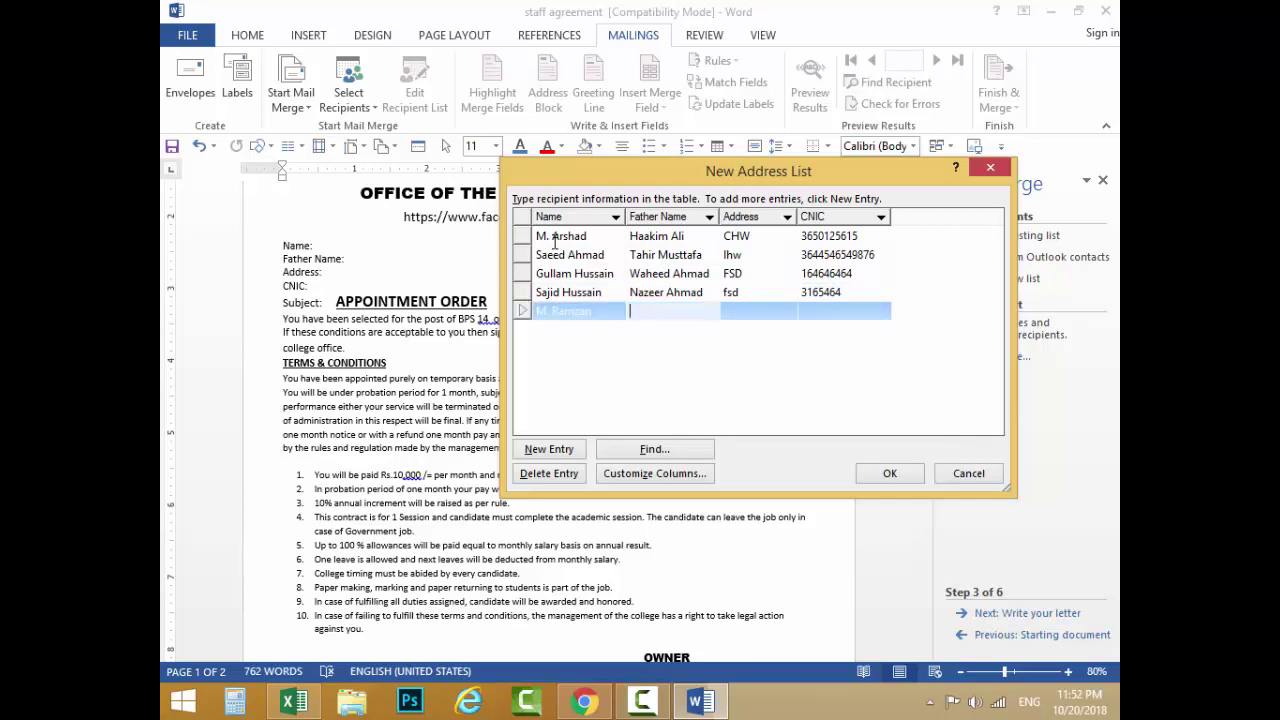
key(Tab)
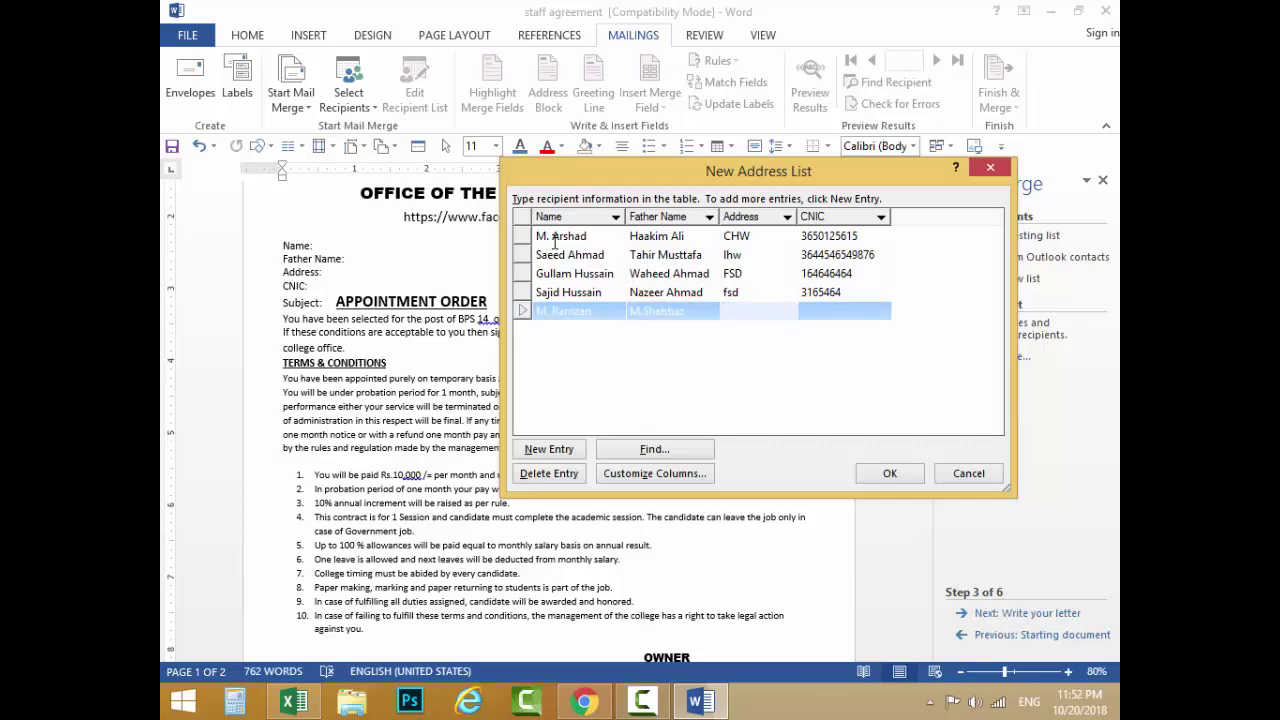
key(Tab)
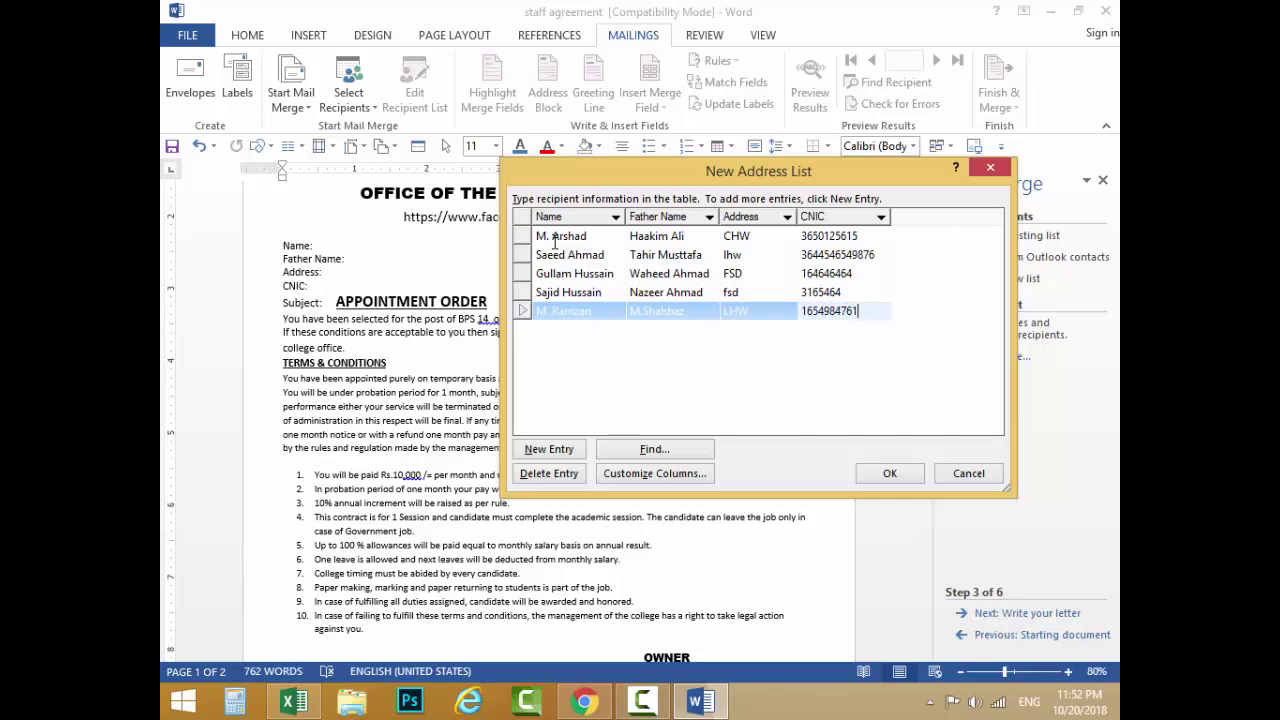
click(560, 293)
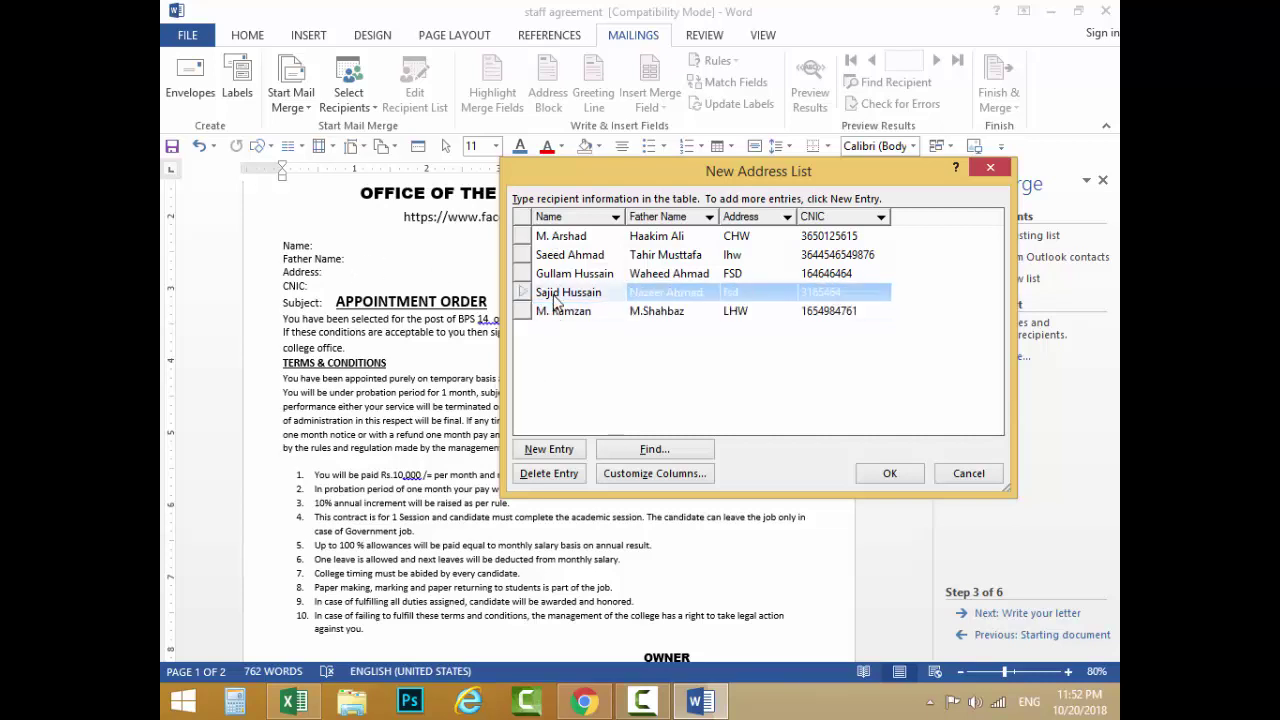
click(563, 276)
click(568, 257)
click(571, 243)
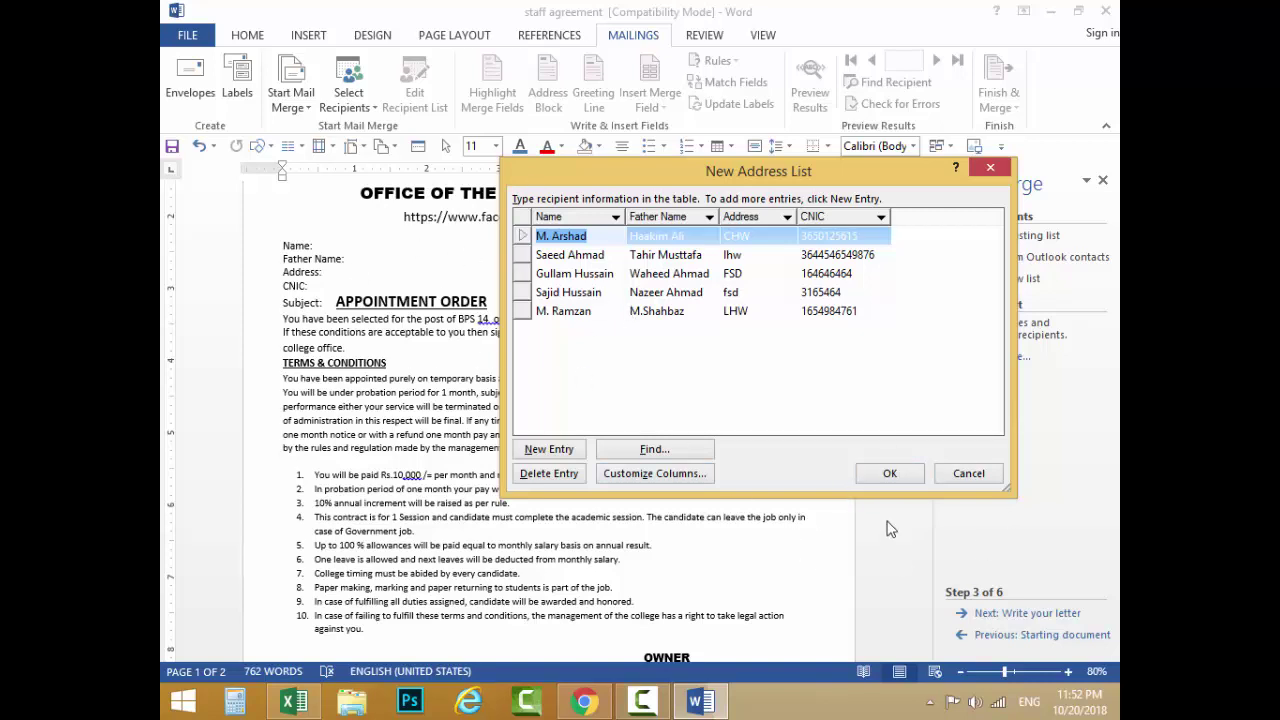
click(895, 482)
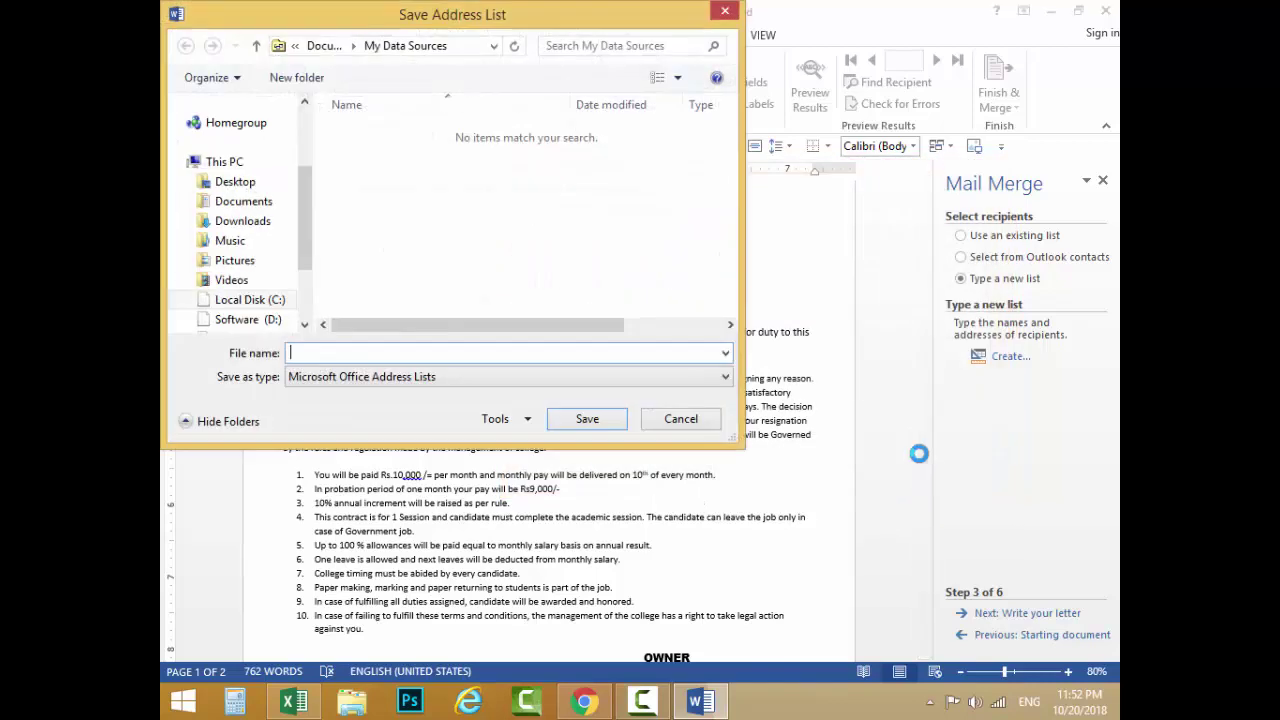
Step: Save the recipient list to the Desktop under the name NEW EMPOLYIES
drag(418, 12, 487, 43)
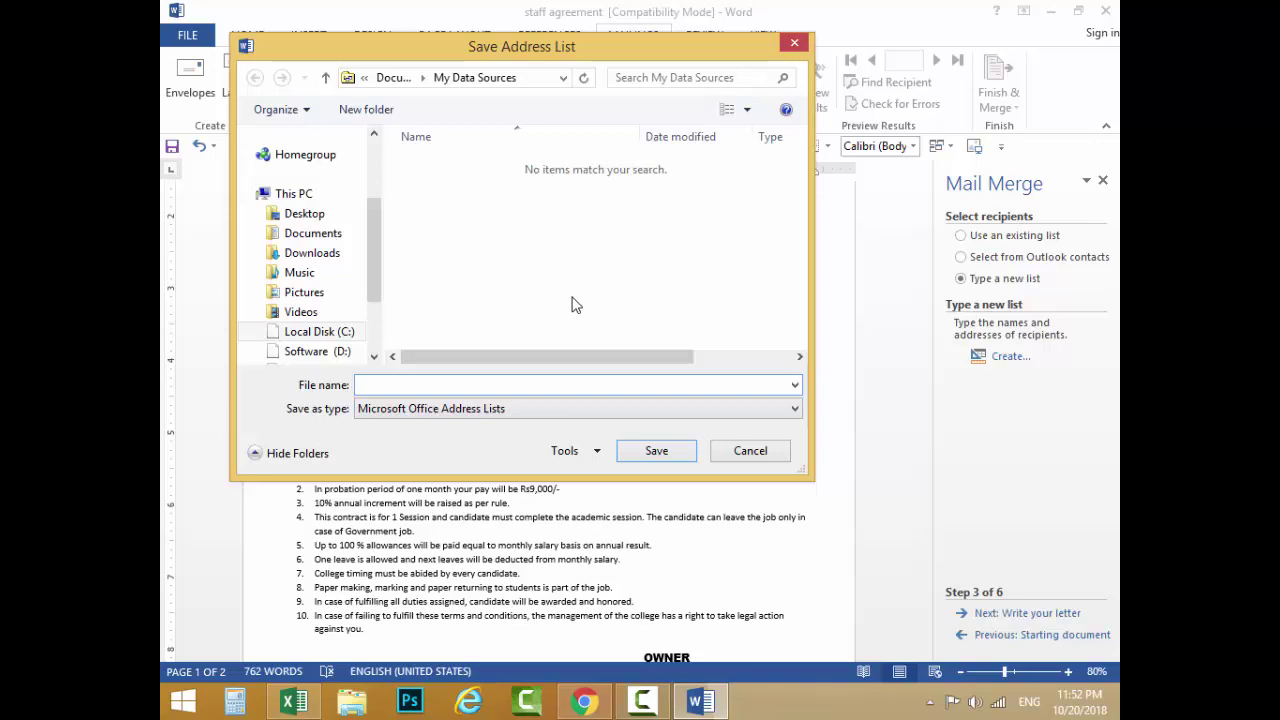
click(312, 215)
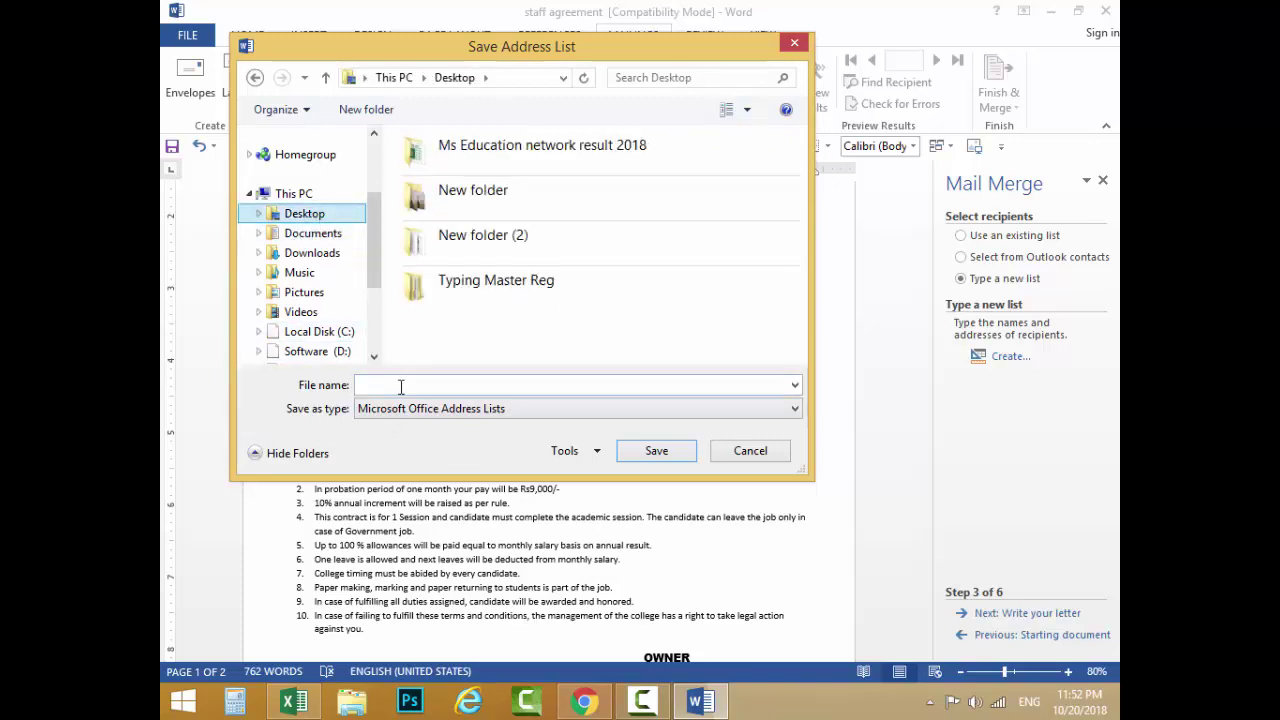
click(398, 384)
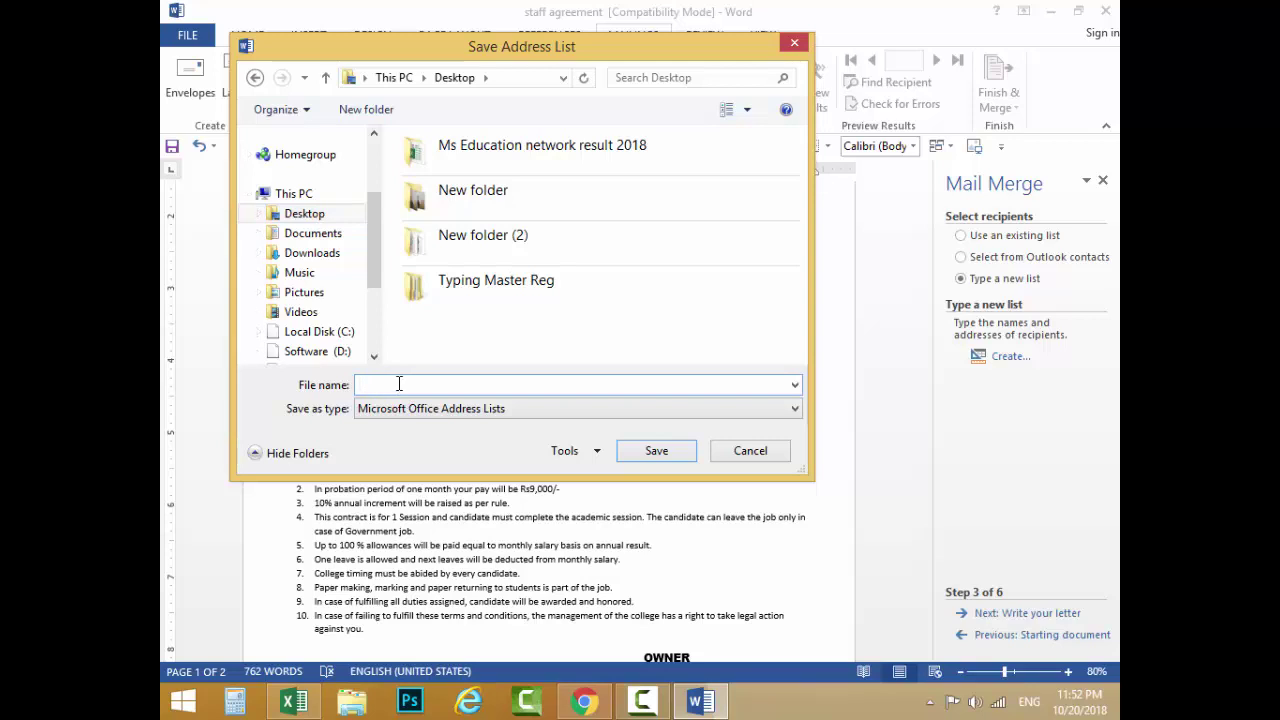
text(NEW)
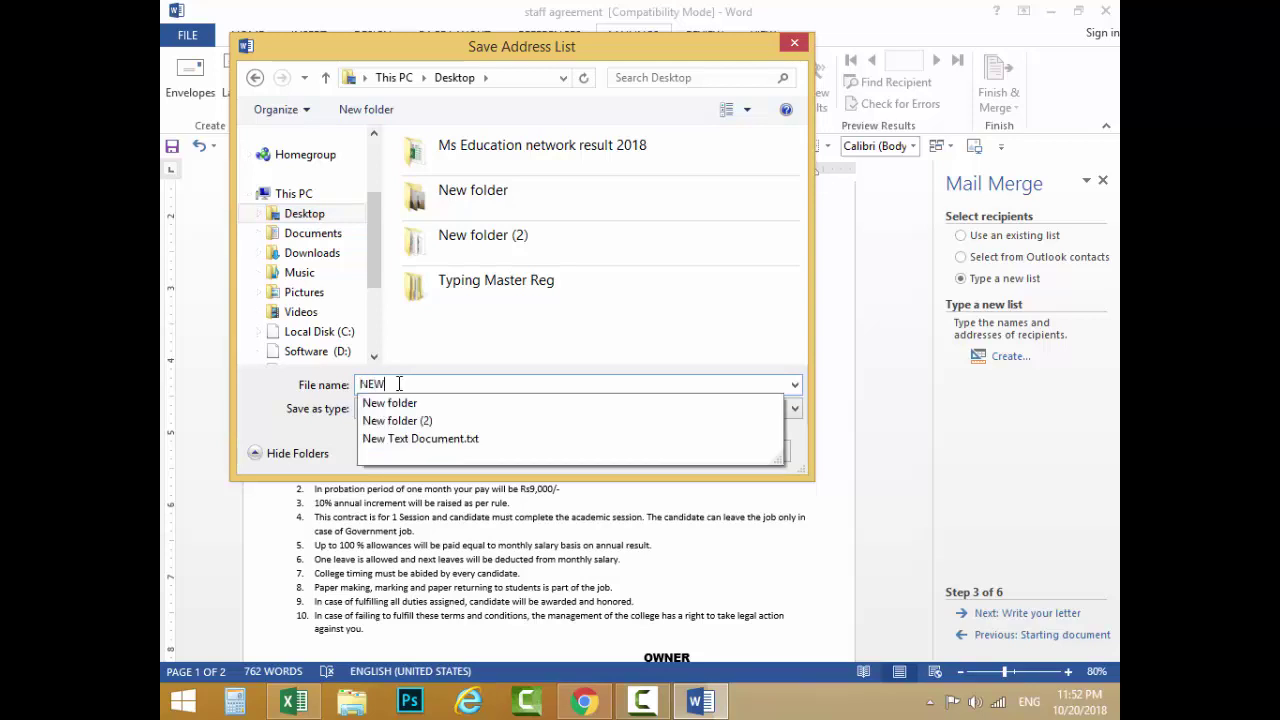
text( EMPOLYIES)
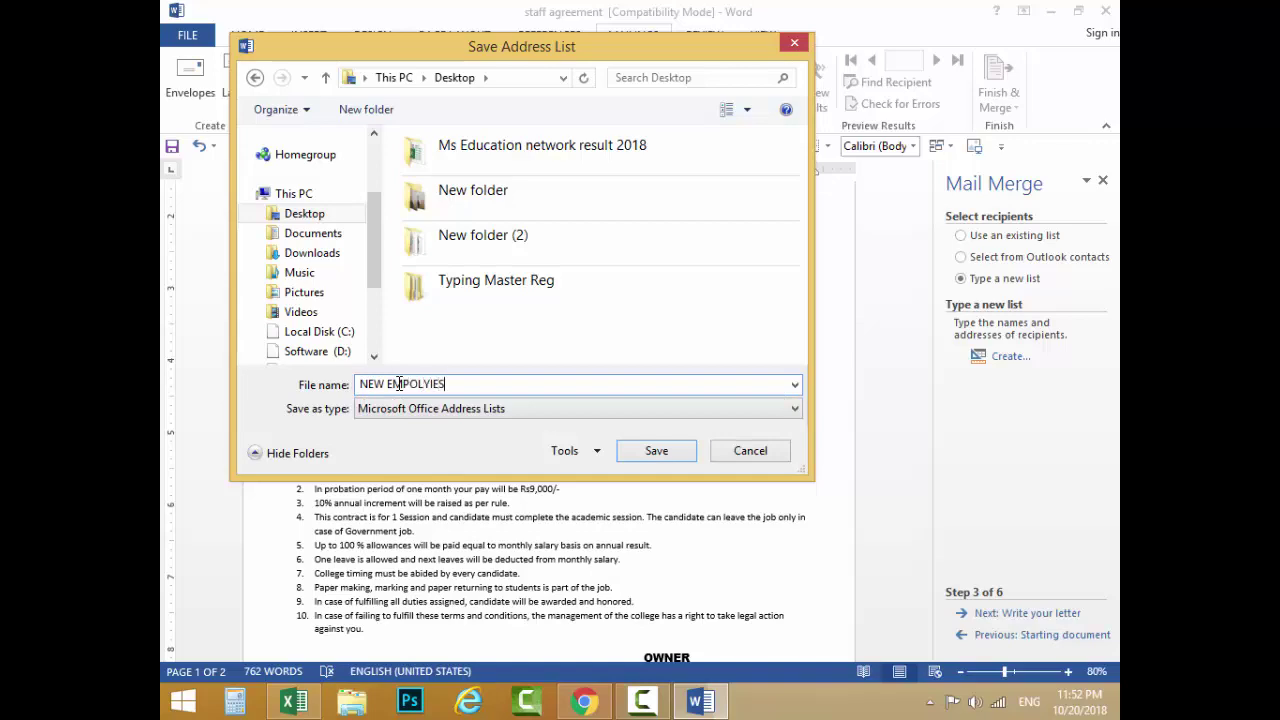
key(Return)
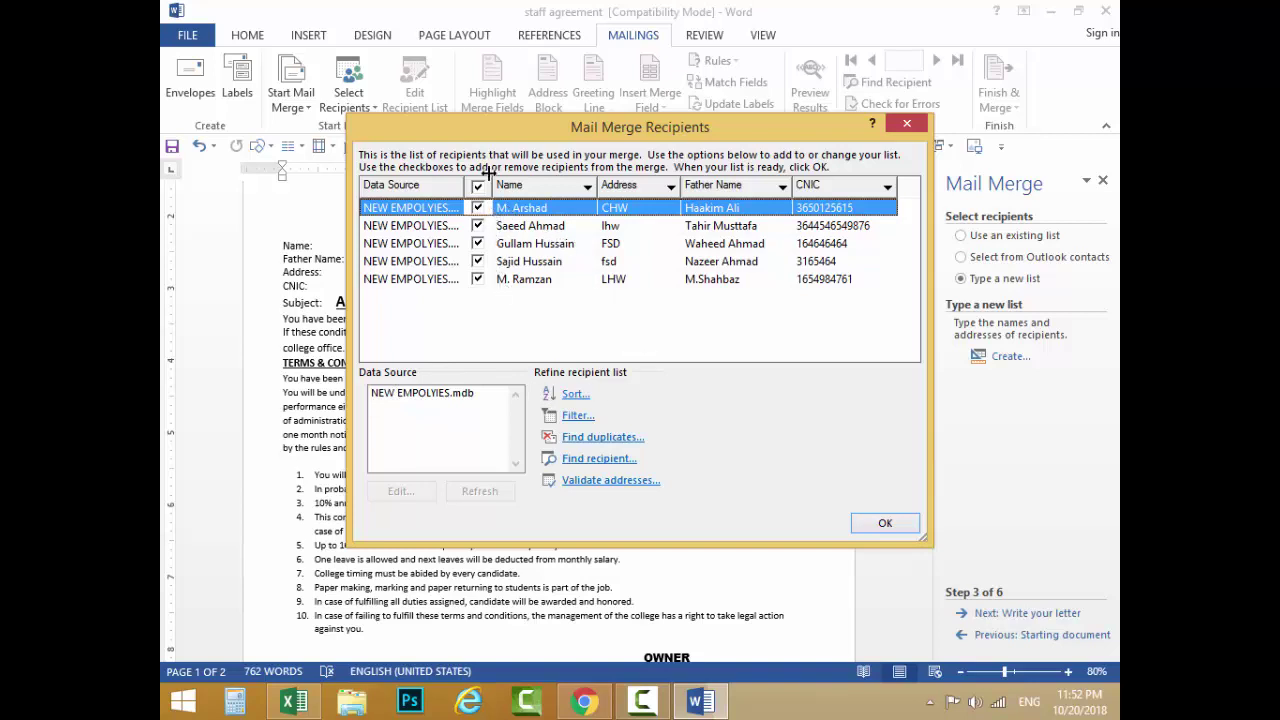
drag(502, 137, 628, 141)
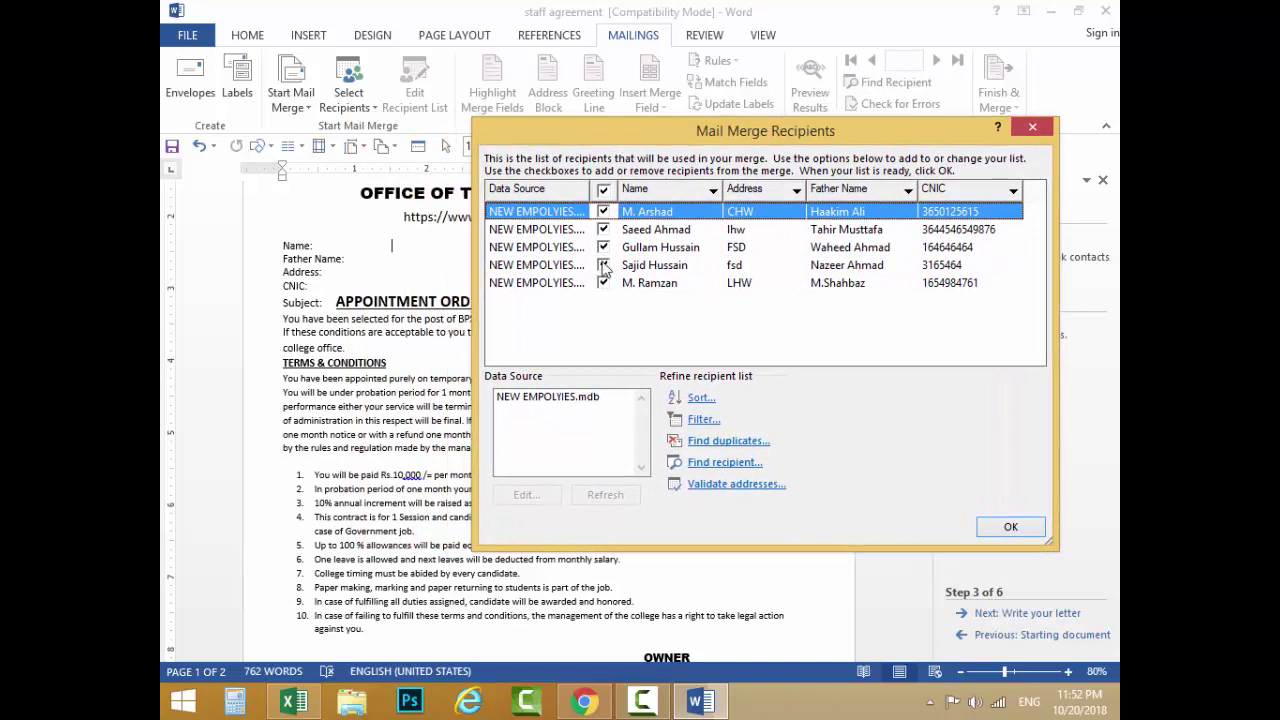
click(603, 229)
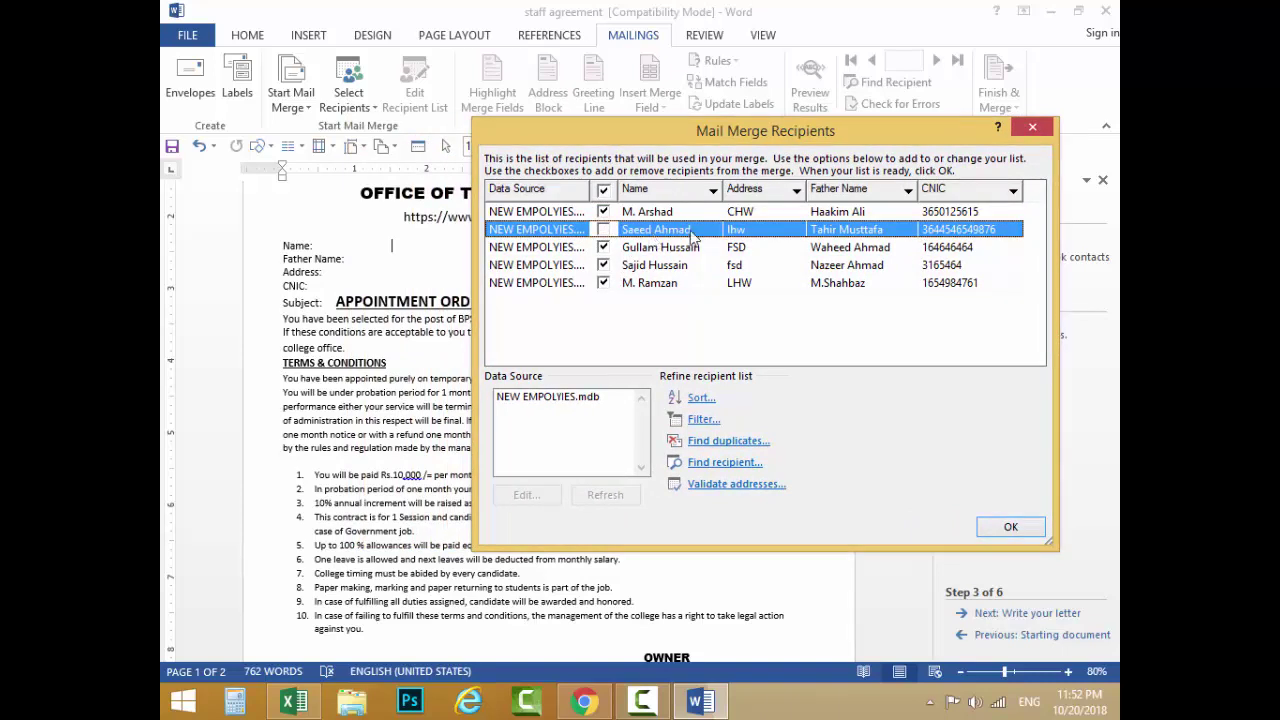
click(678, 214)
click(675, 249)
click(674, 266)
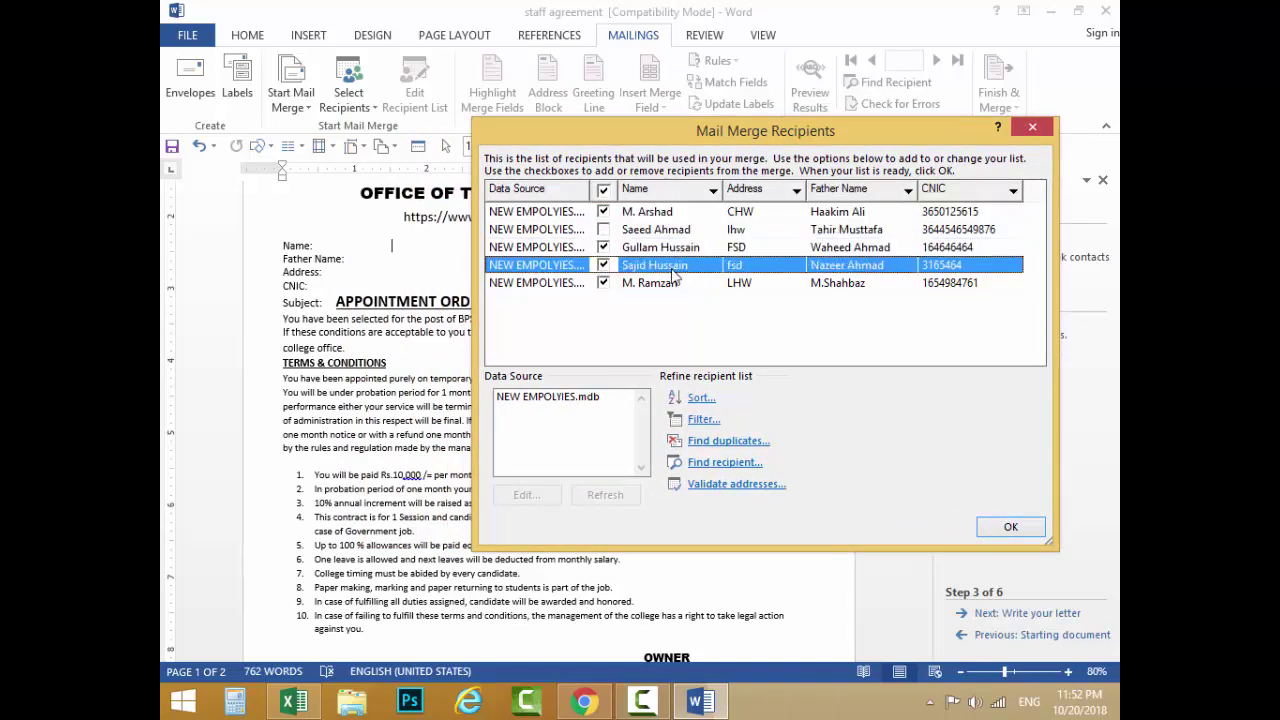
click(672, 286)
click(645, 214)
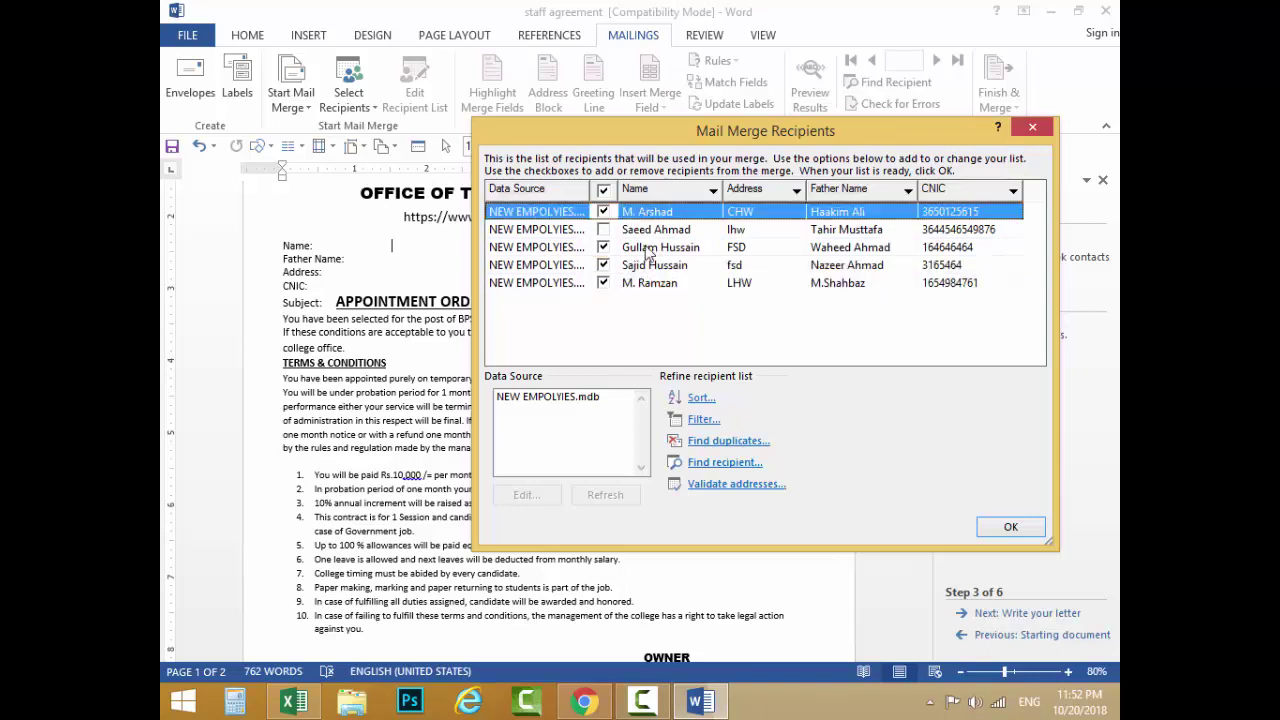
click(655, 266)
click(650, 283)
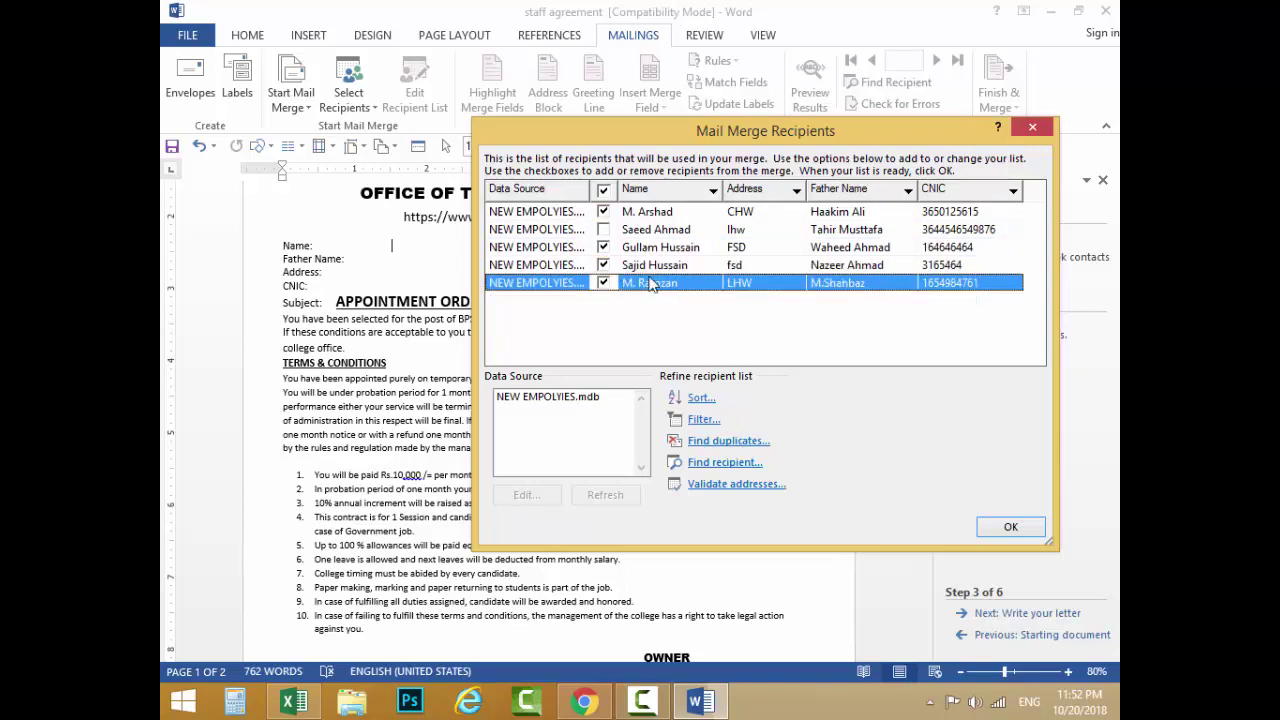
click(604, 230)
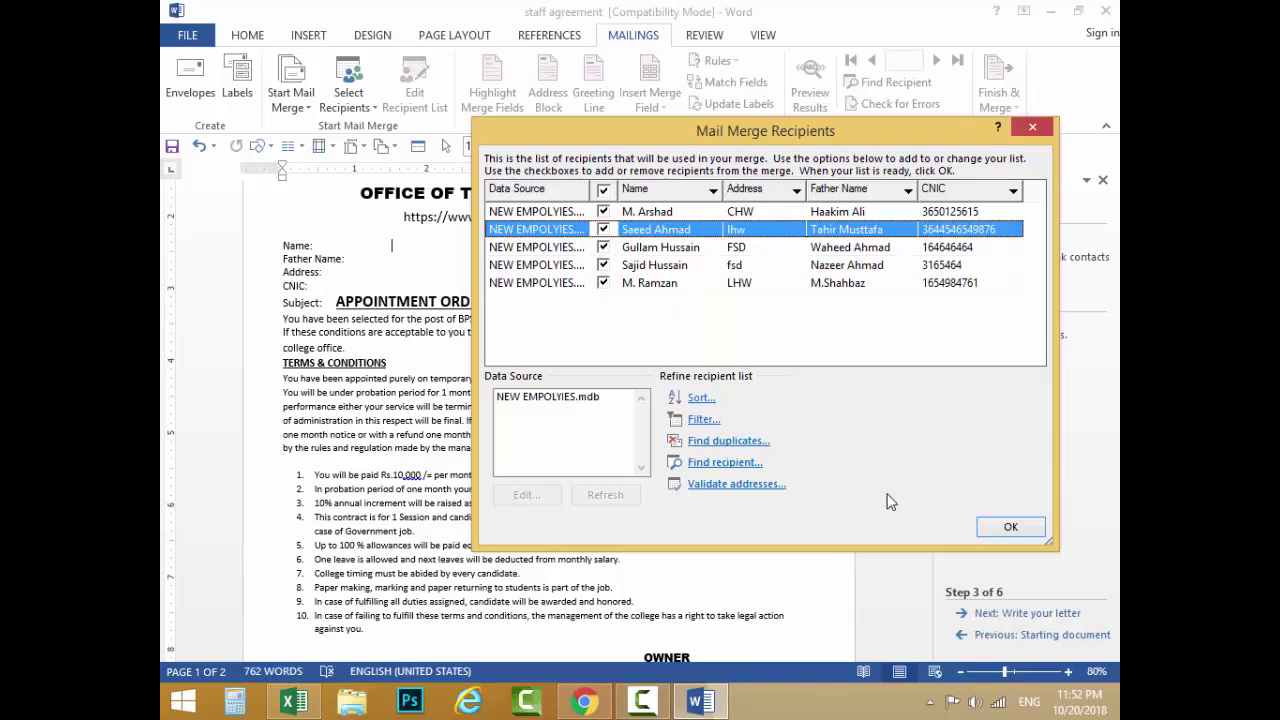
click(1008, 527)
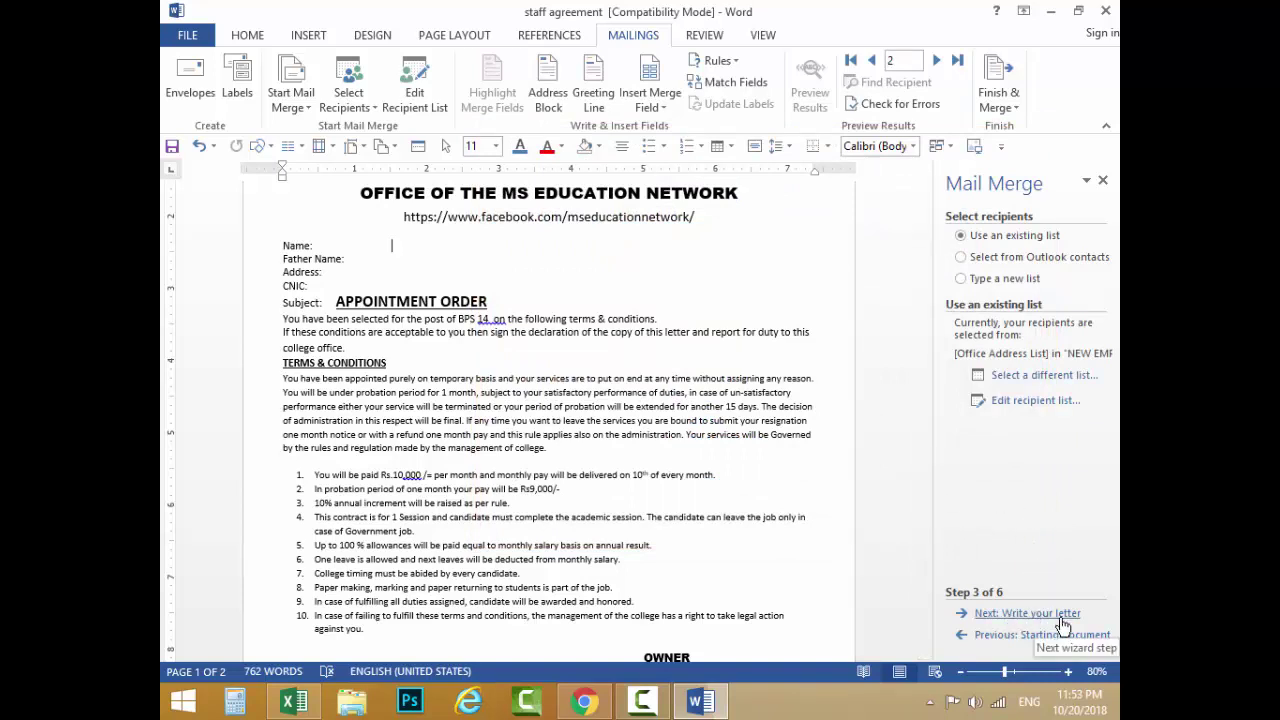
Step: Advance the mail merge to step 4, Write your letter, and bring the Name section into view
click(1027, 613)
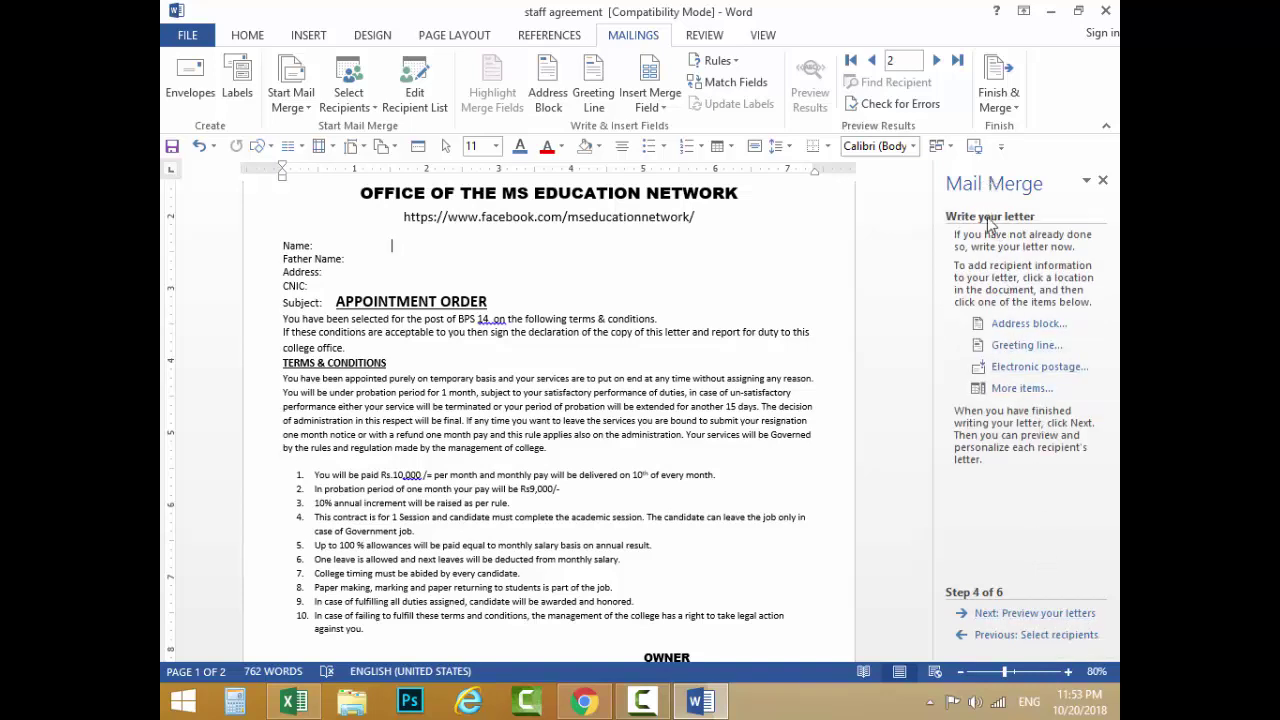
ctrl+scroll(369, 245, up, 5)
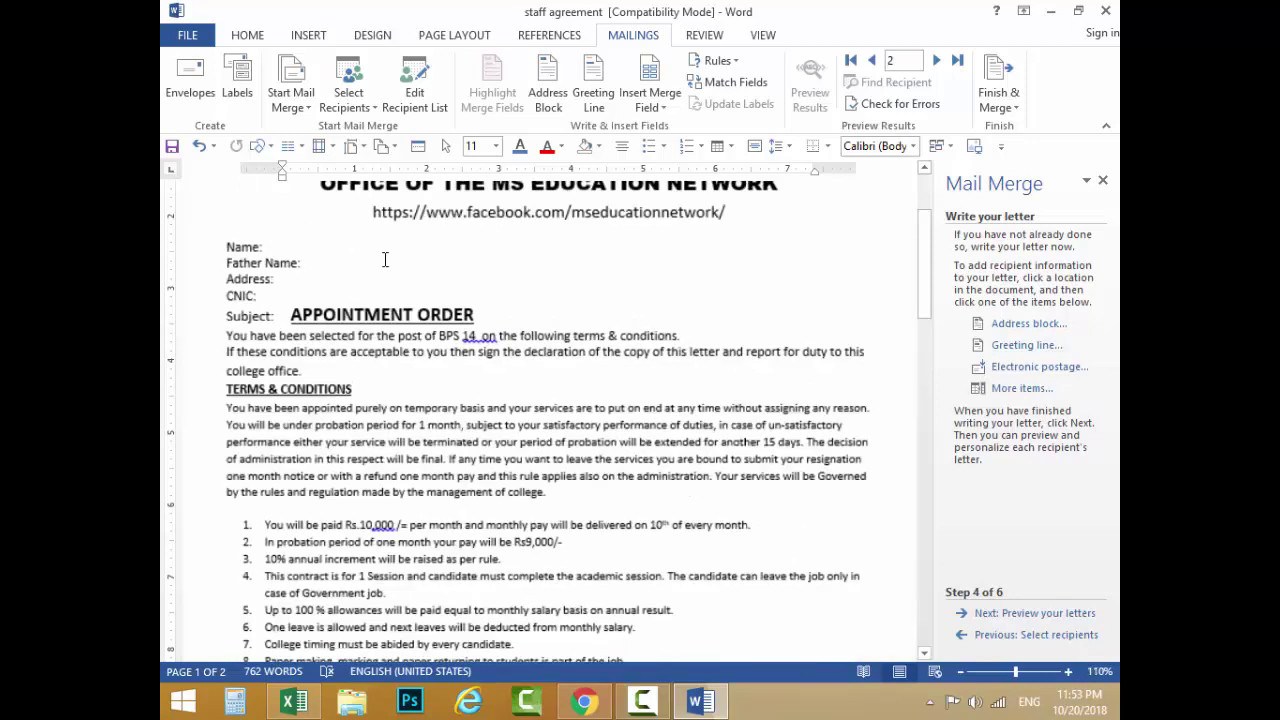
drag(682, 655, 659, 654)
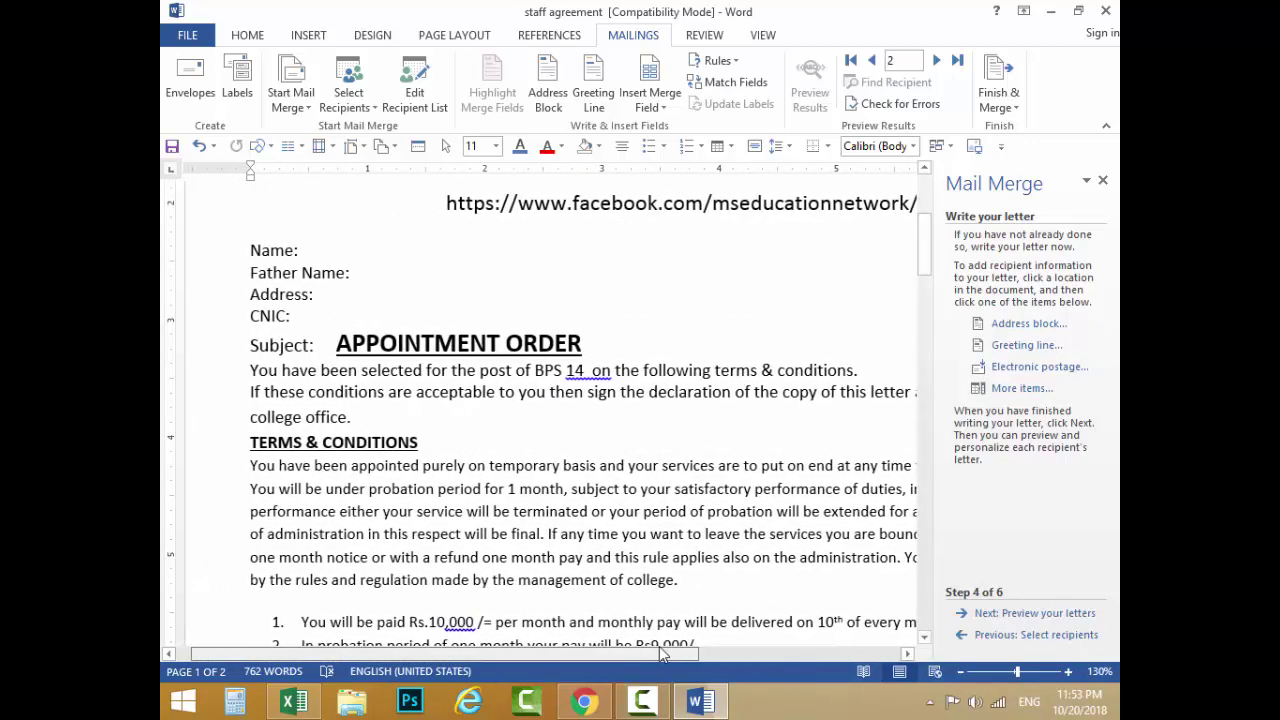
scroll(434, 341, up, 1)
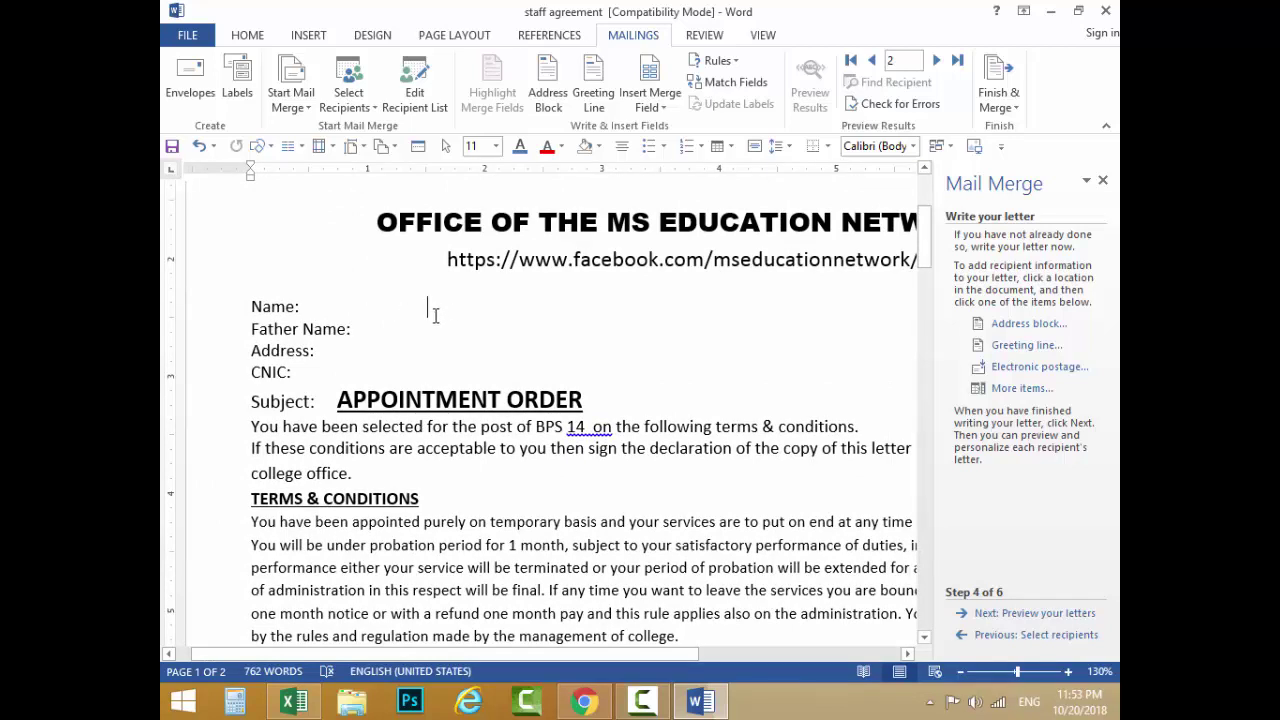
Step: Insert the «Name» merge field after the Name: label
click(1022, 389)
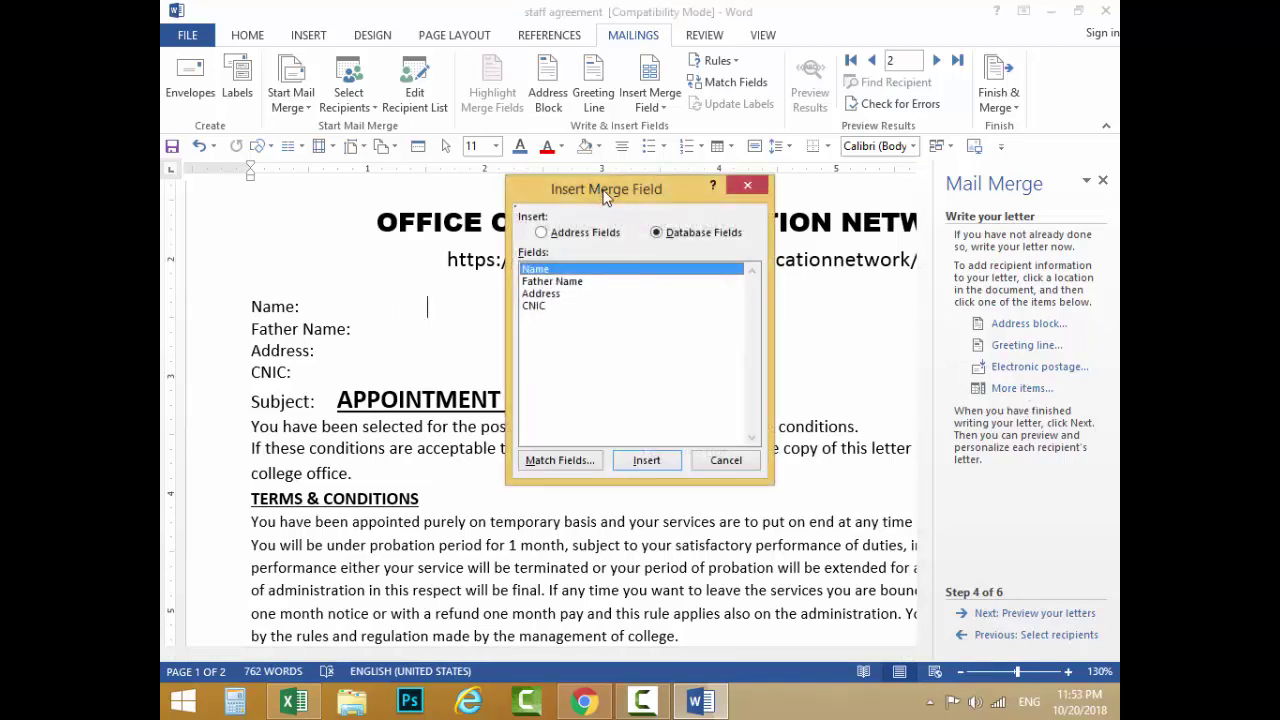
drag(605, 195, 815, 129)
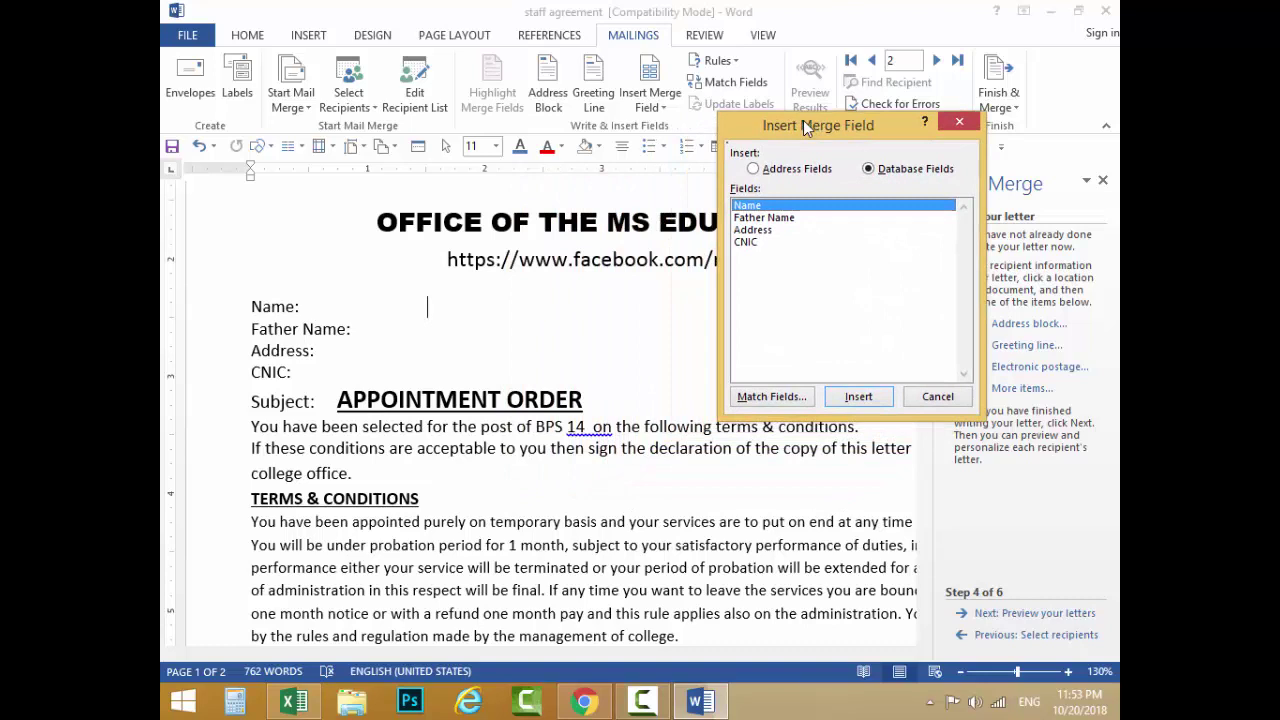
click(745, 217)
click(745, 231)
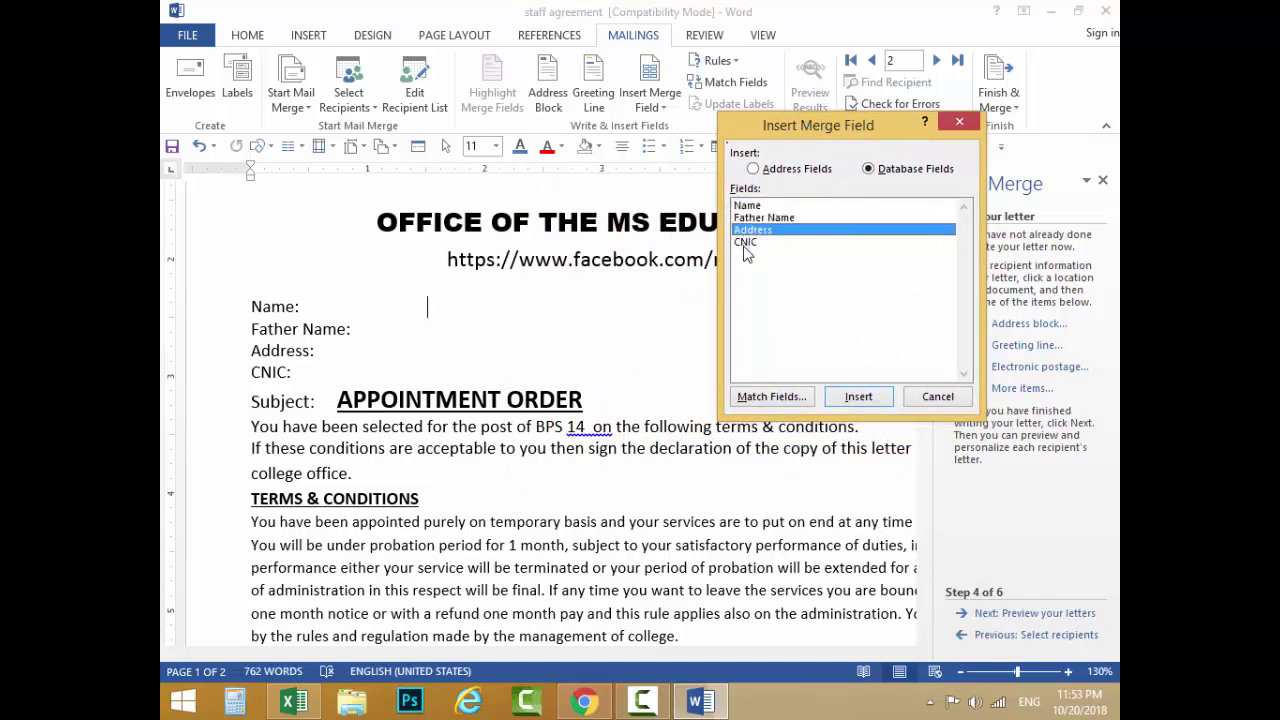
click(748, 243)
click(747, 207)
click(748, 216)
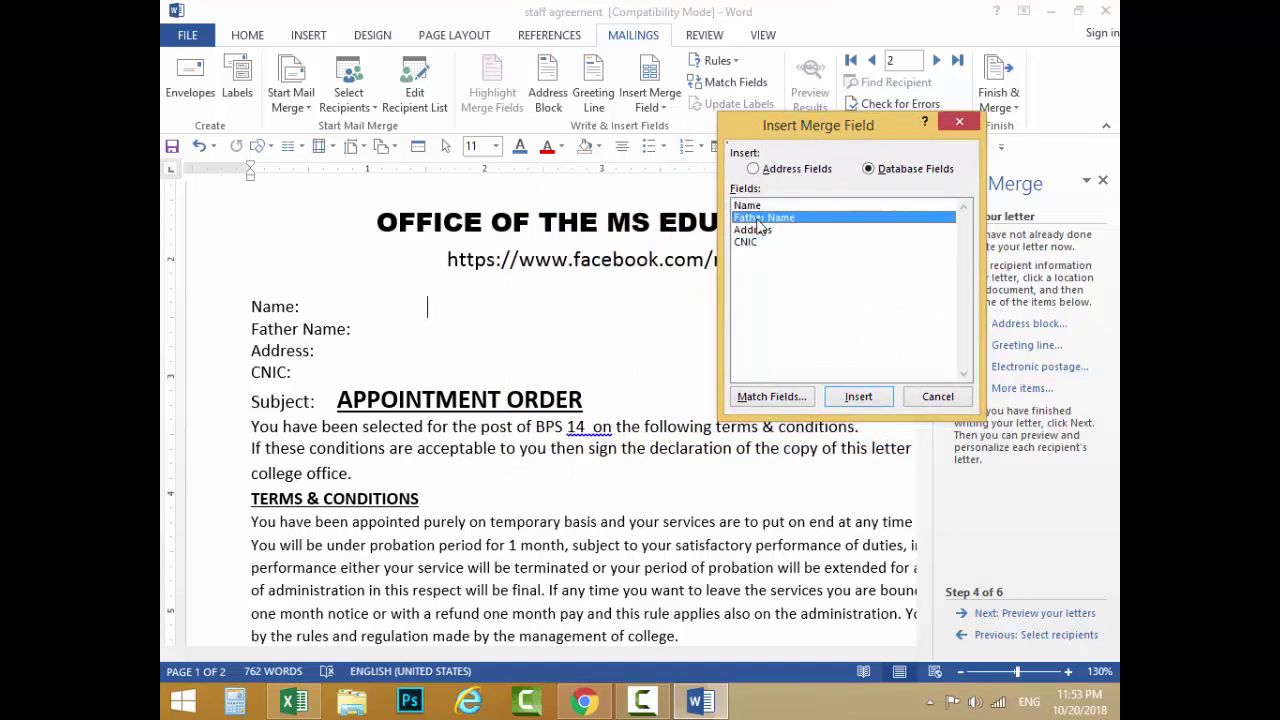
click(756, 243)
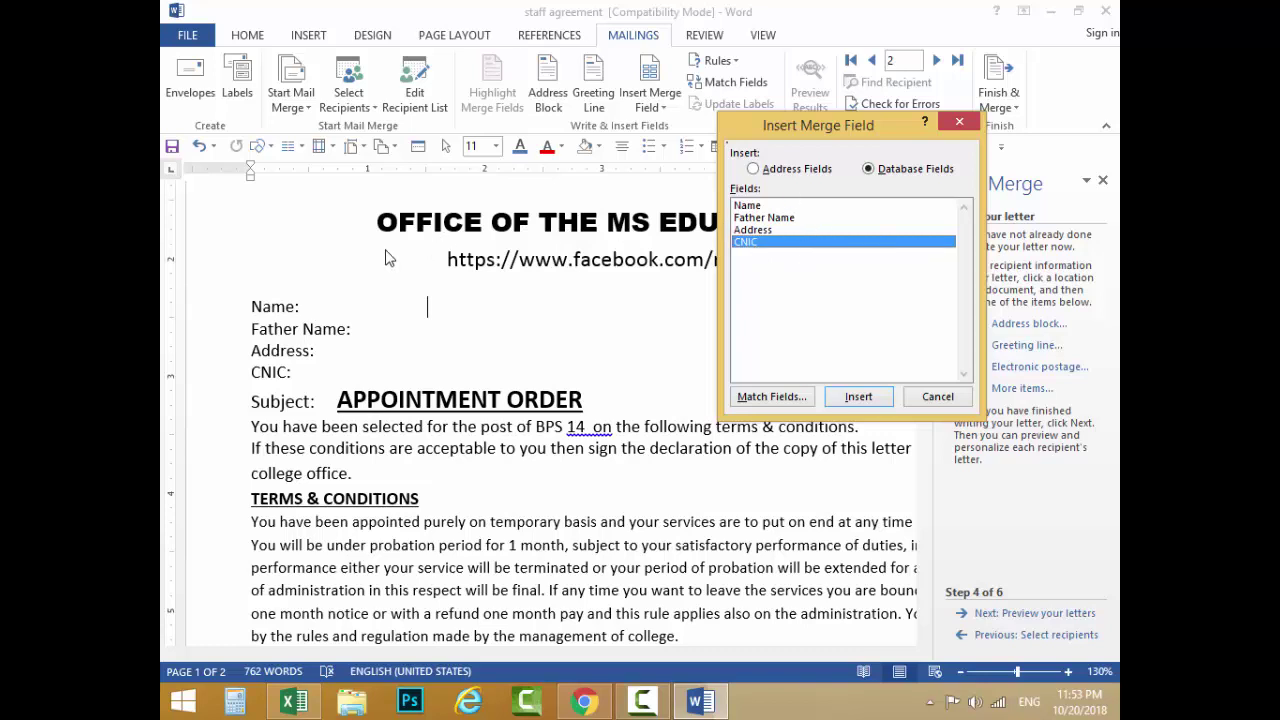
click(763, 206)
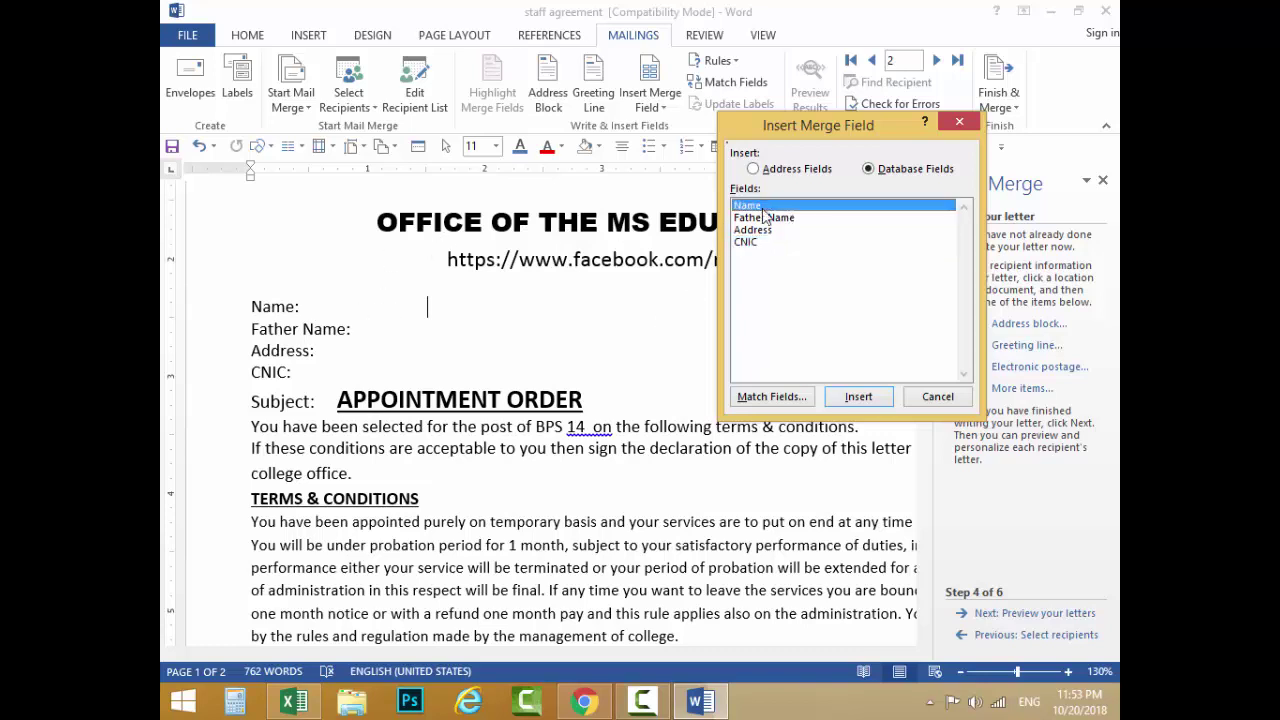
click(857, 396)
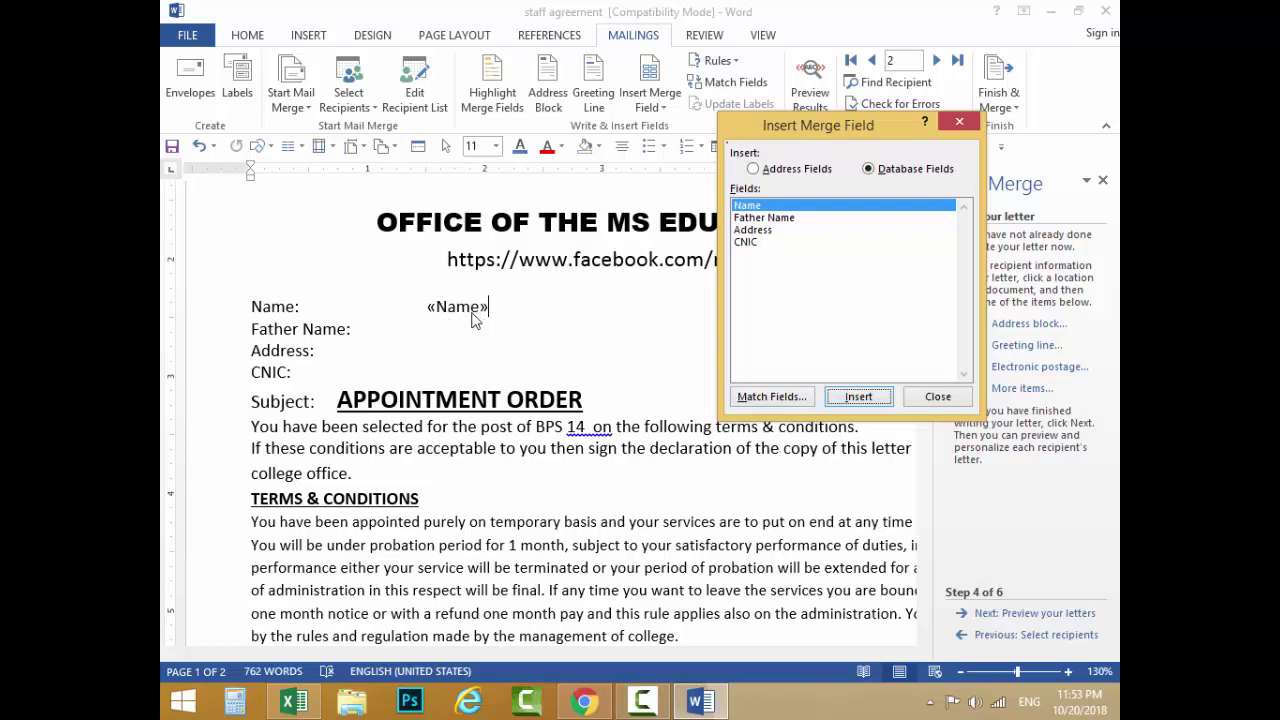
click(950, 400)
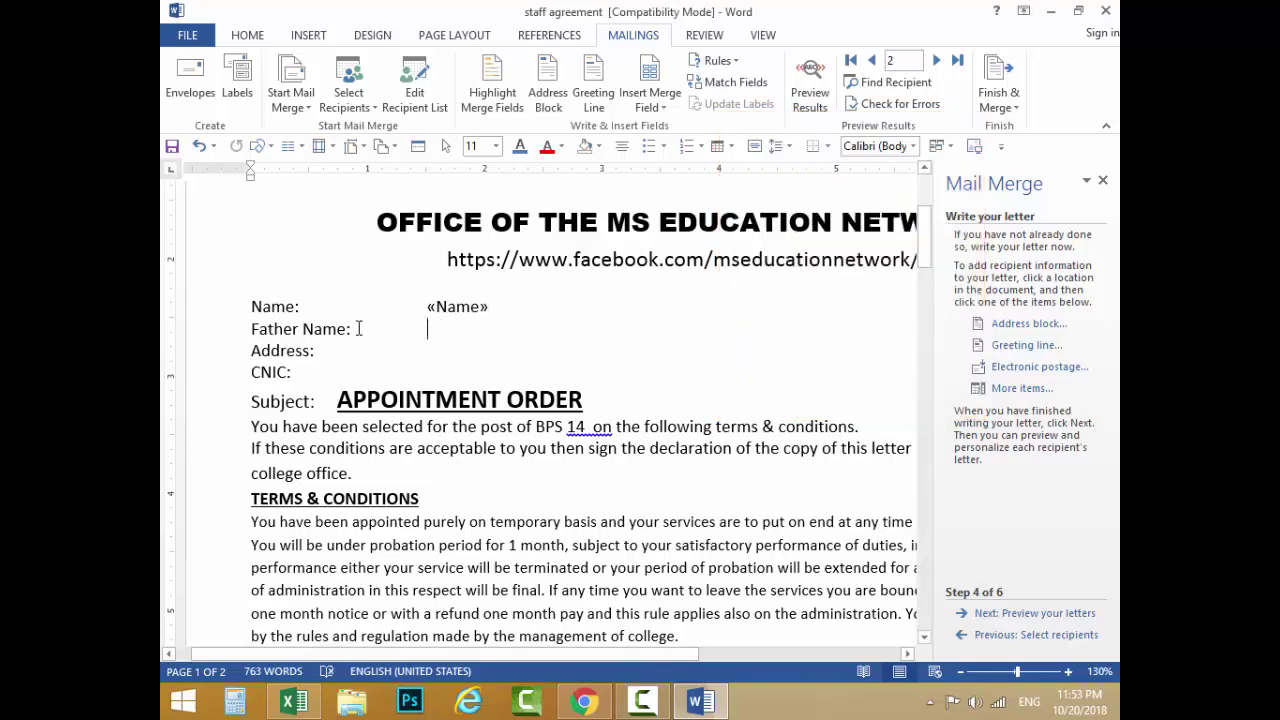
Step: Insert the «Father Name» and «Address» merge fields after their matching labels
click(1020, 389)
click(773, 219)
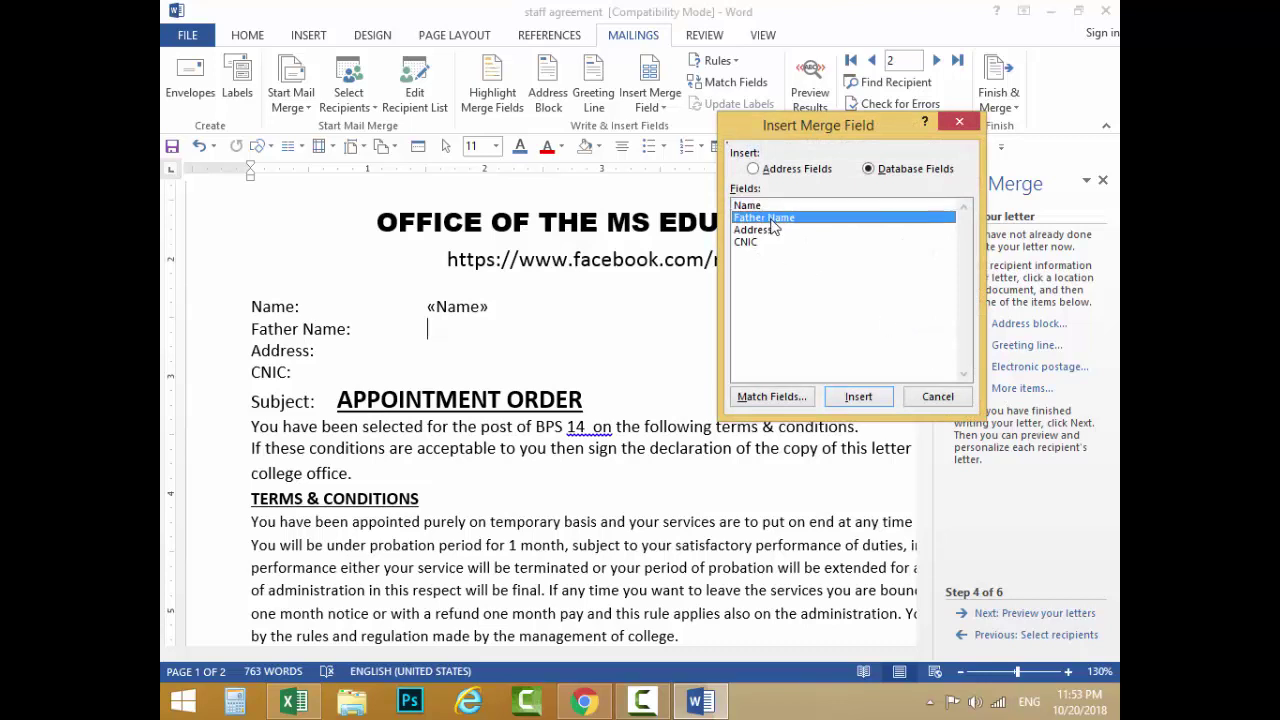
click(858, 396)
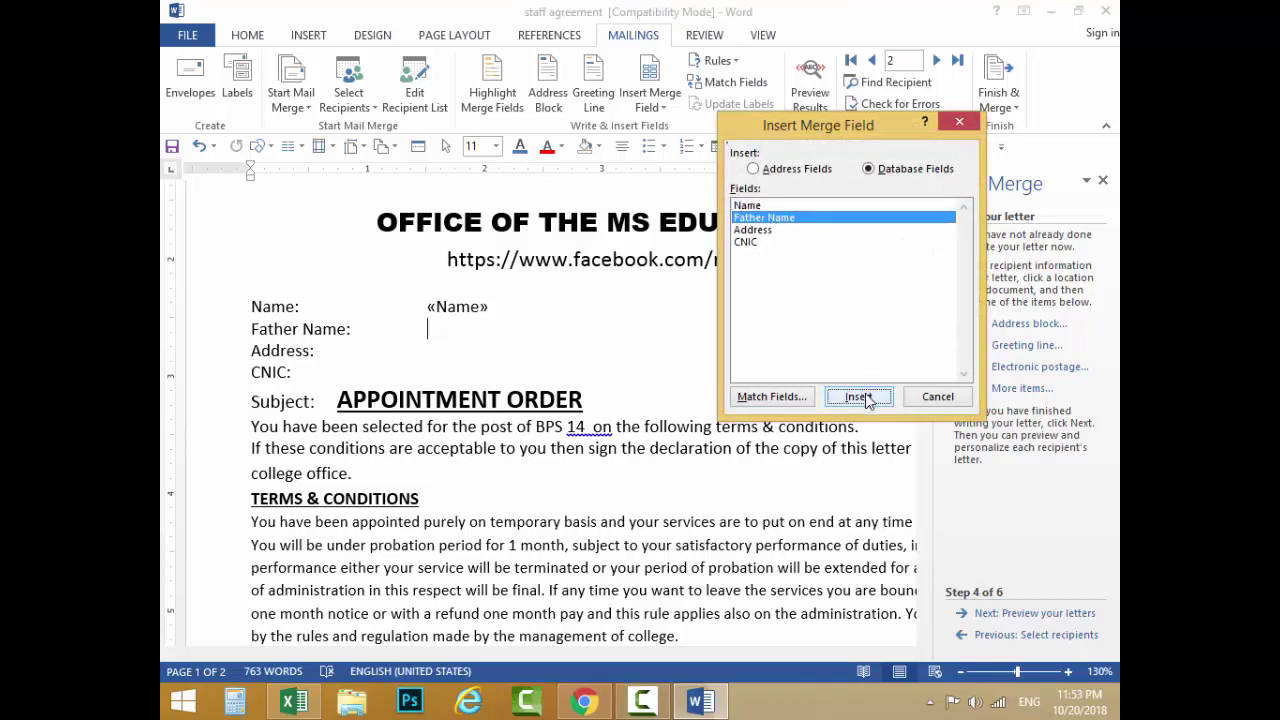
click(937, 396)
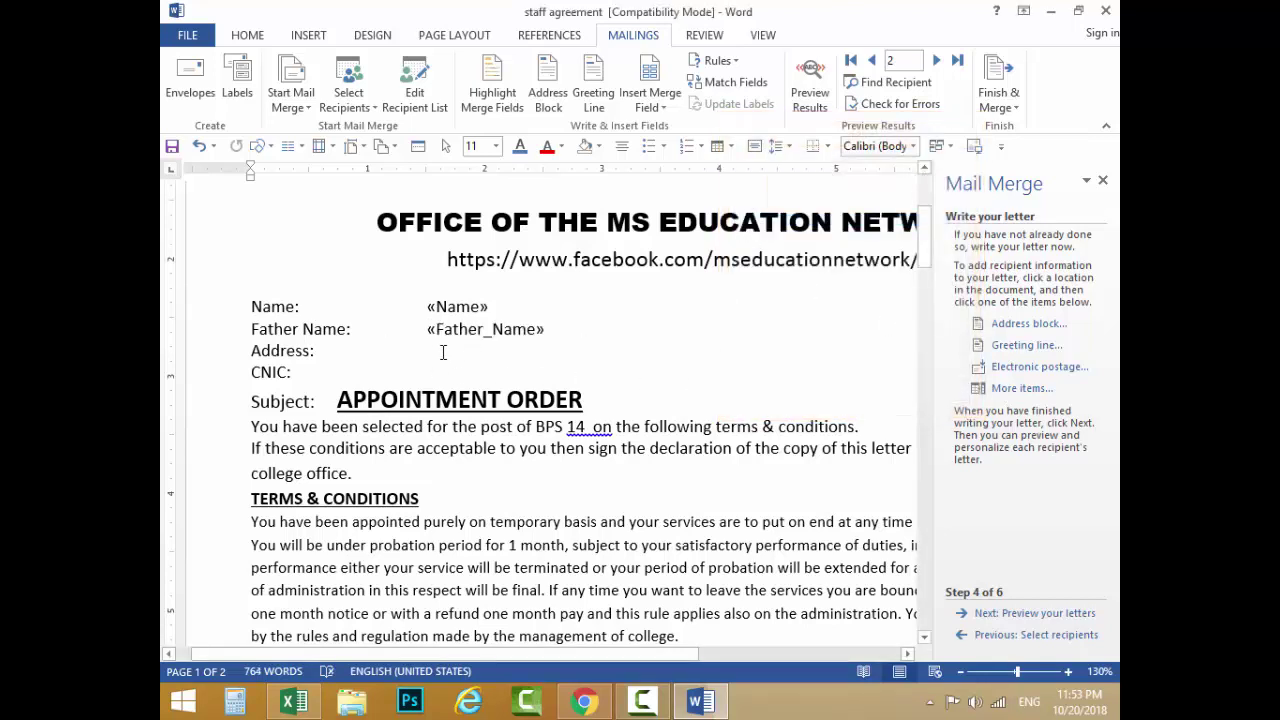
click(1006, 390)
click(760, 231)
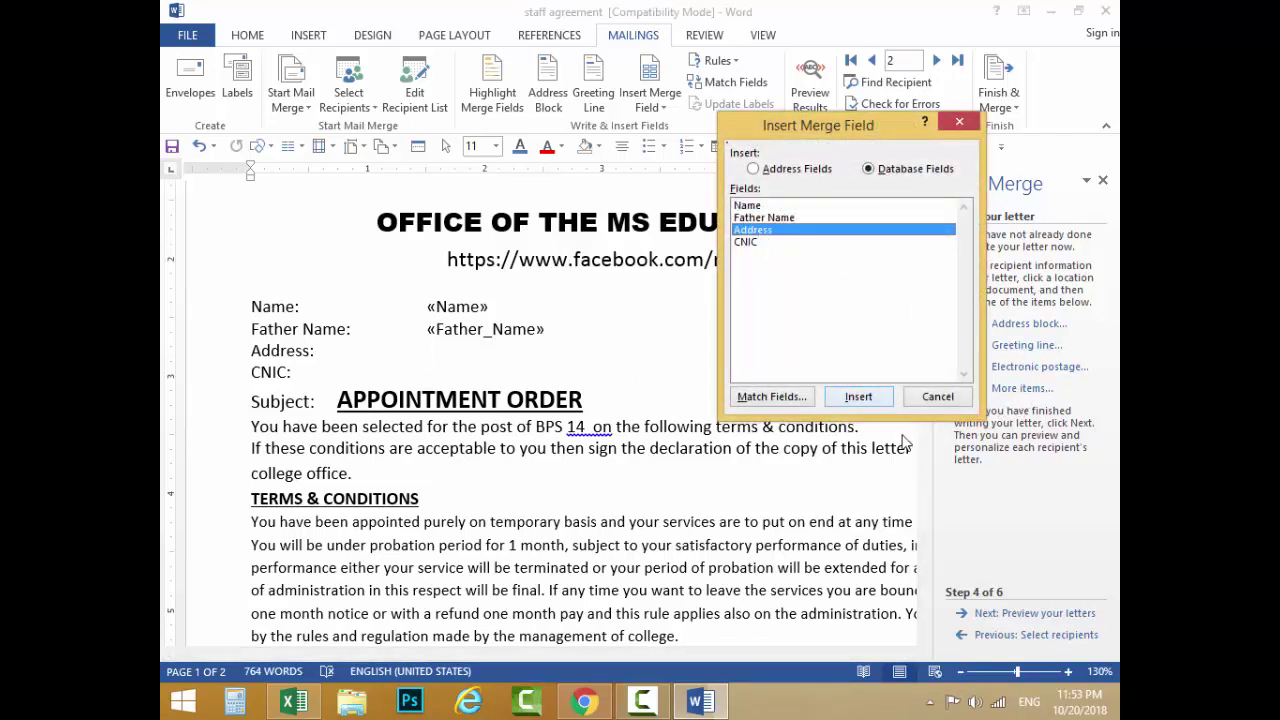
click(859, 397)
click(933, 397)
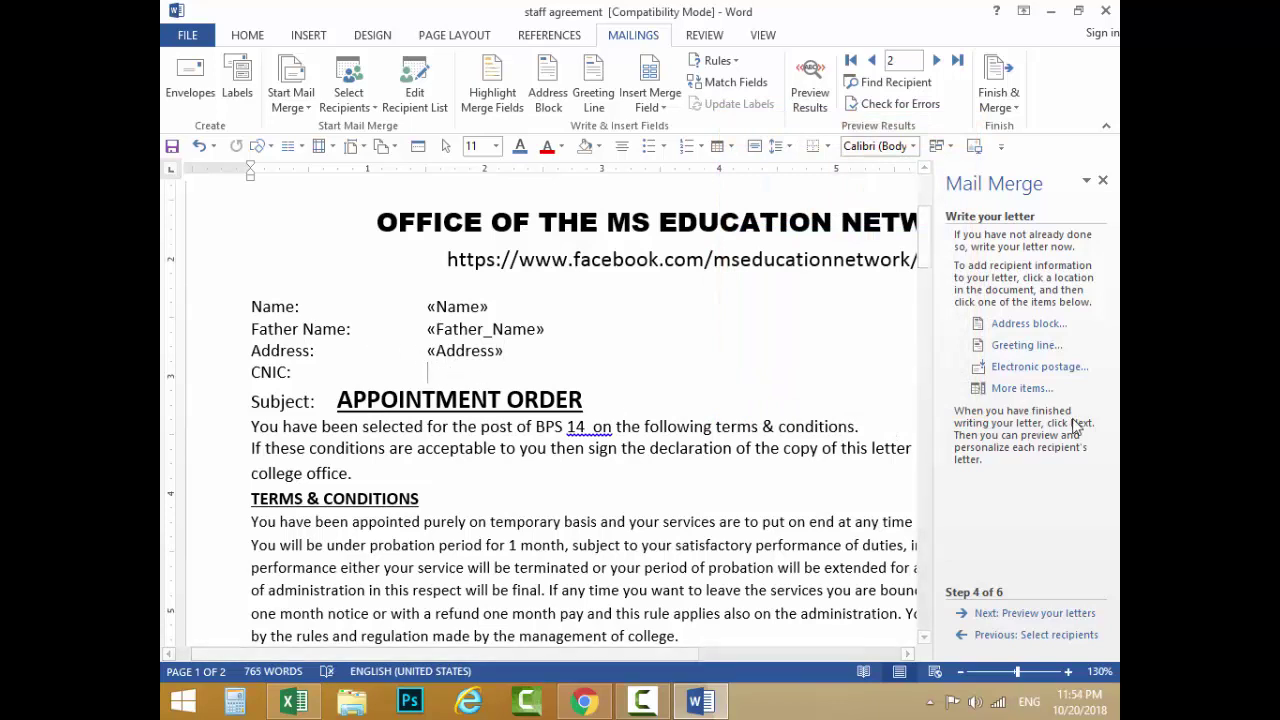
Step: Insert the «CNIC» merge field after the CNIC: label and check the inserted fields
click(1020, 388)
click(755, 243)
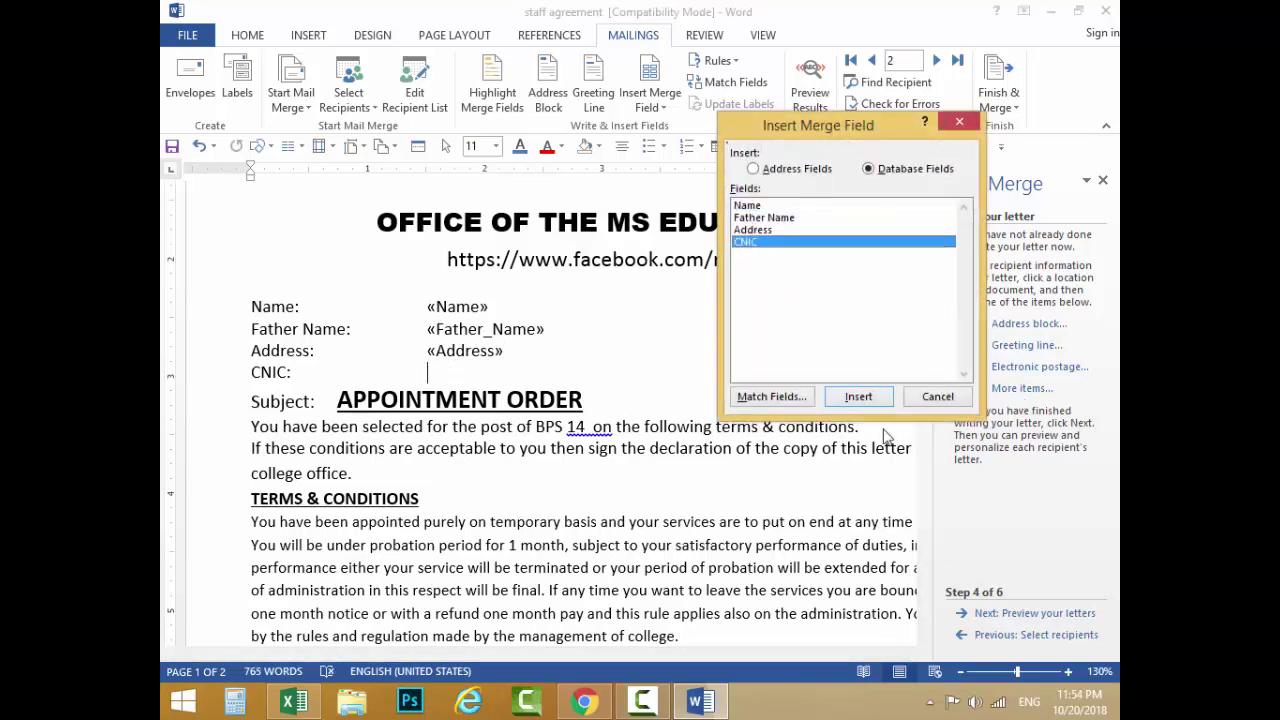
click(862, 397)
click(933, 397)
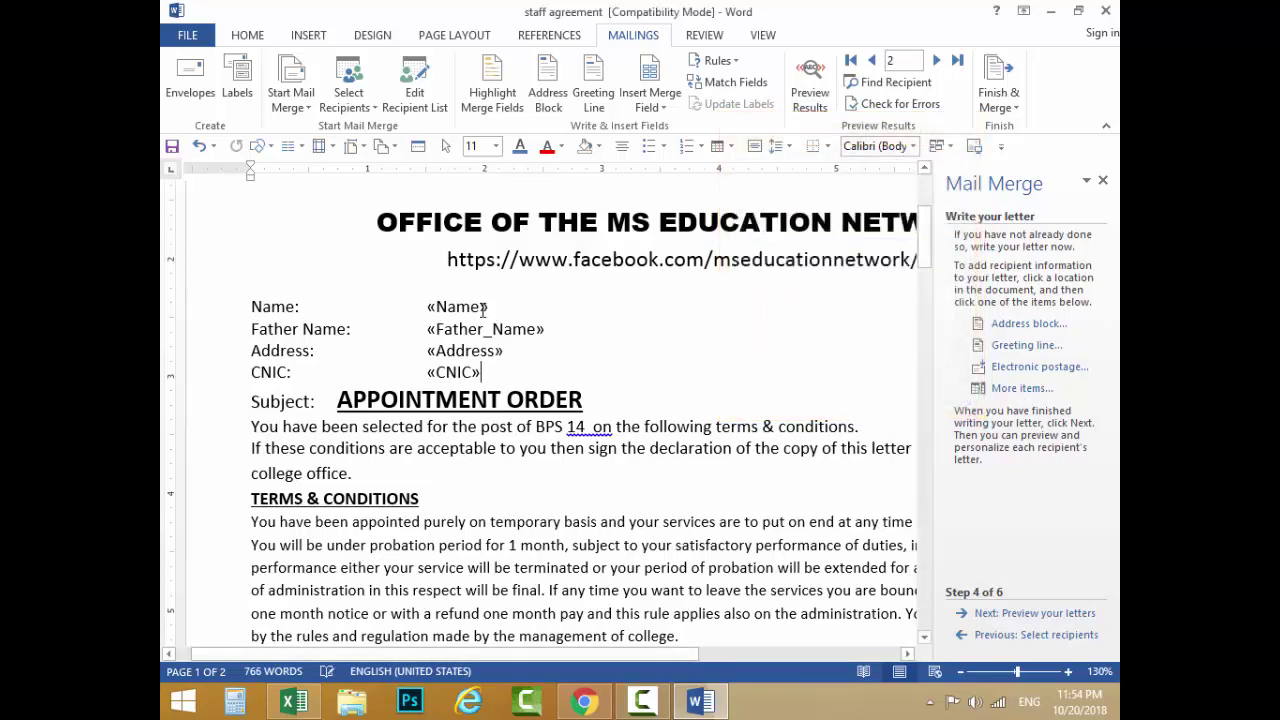
click(469, 314)
click(467, 350)
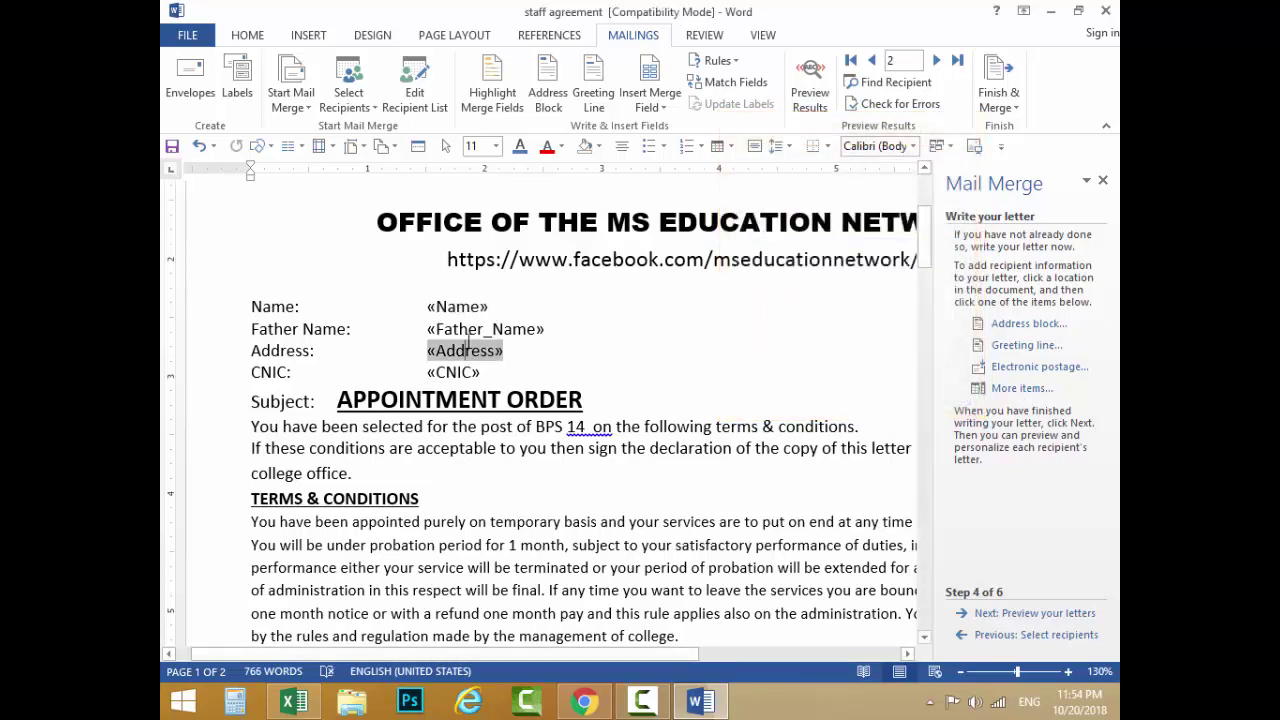
click(465, 375)
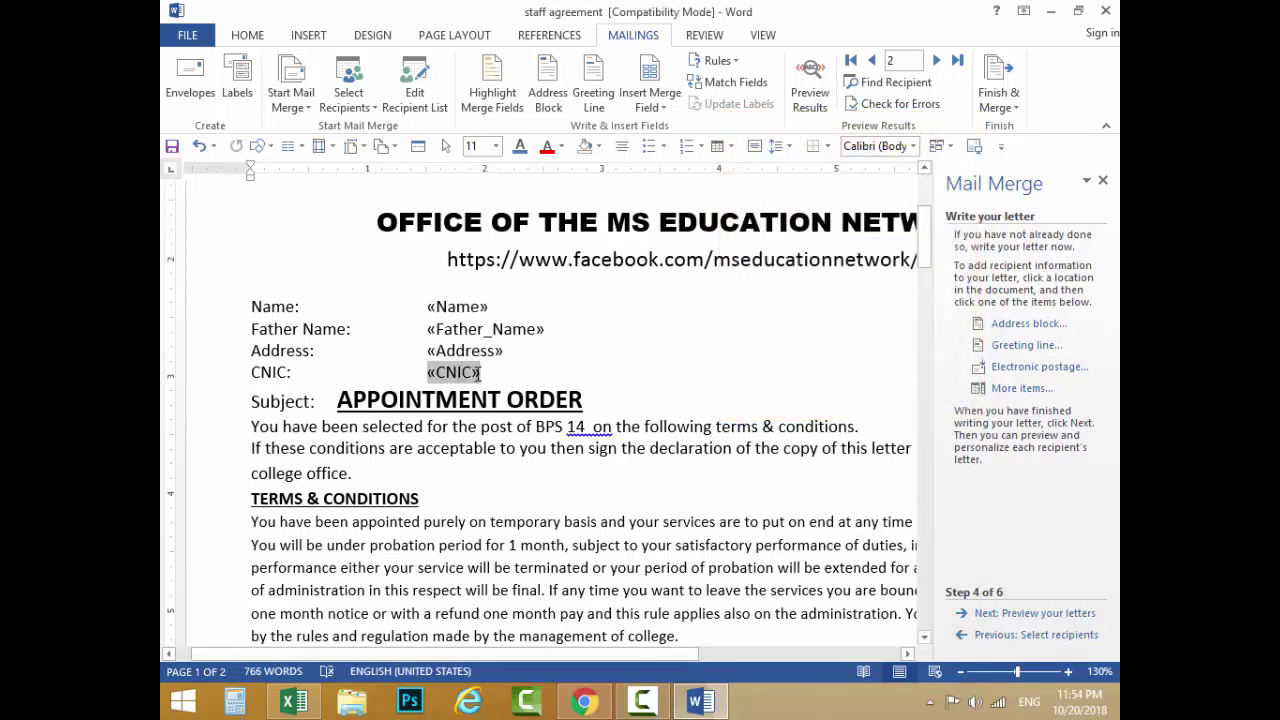
click(483, 372)
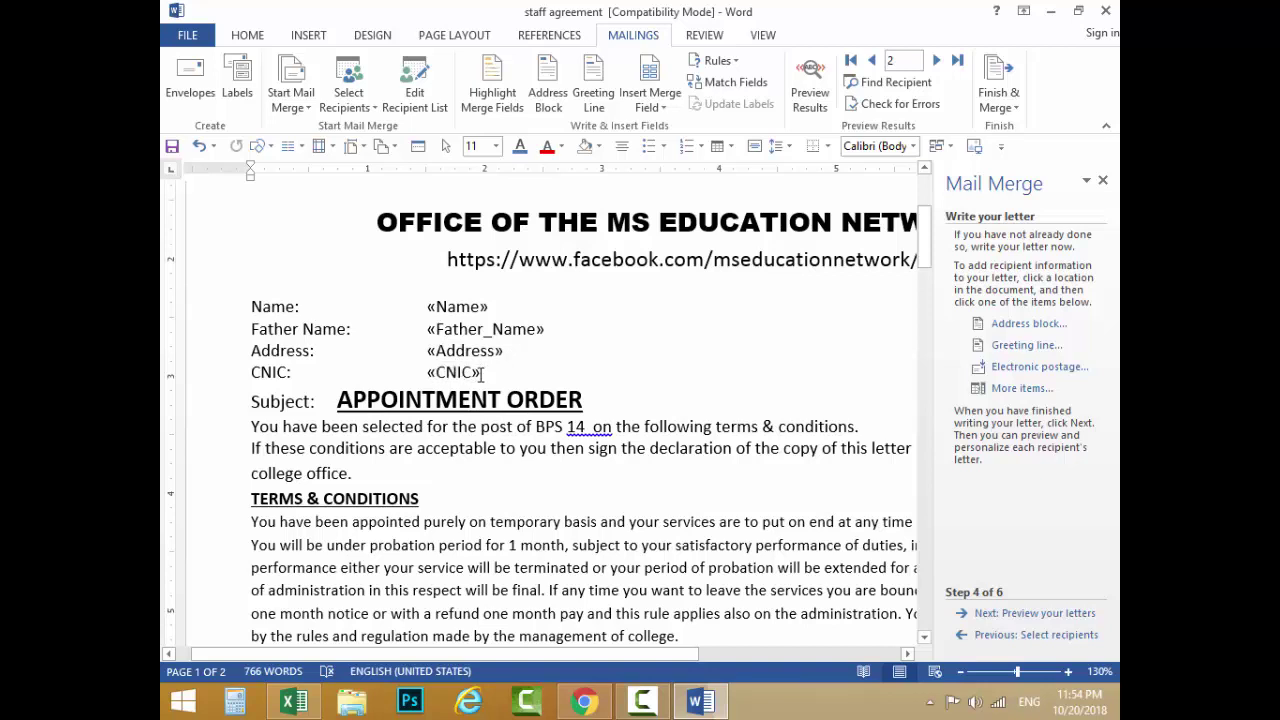
double_click(437, 306)
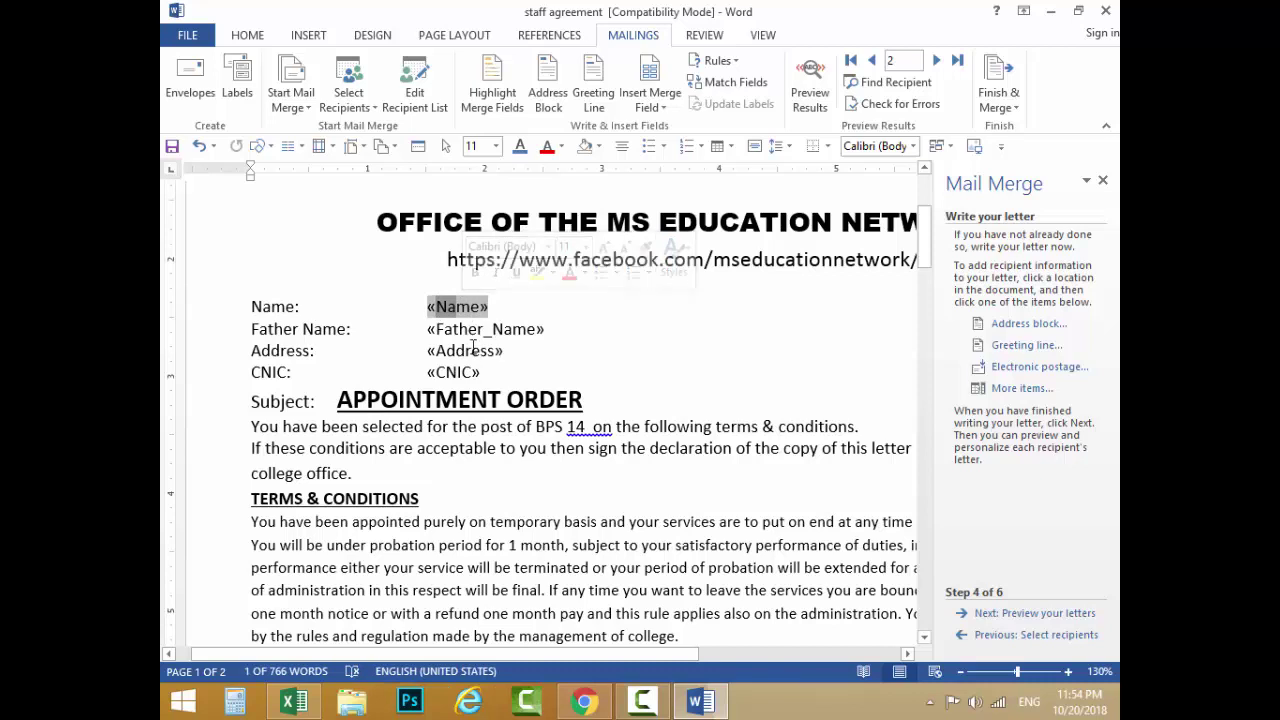
double_click(463, 329)
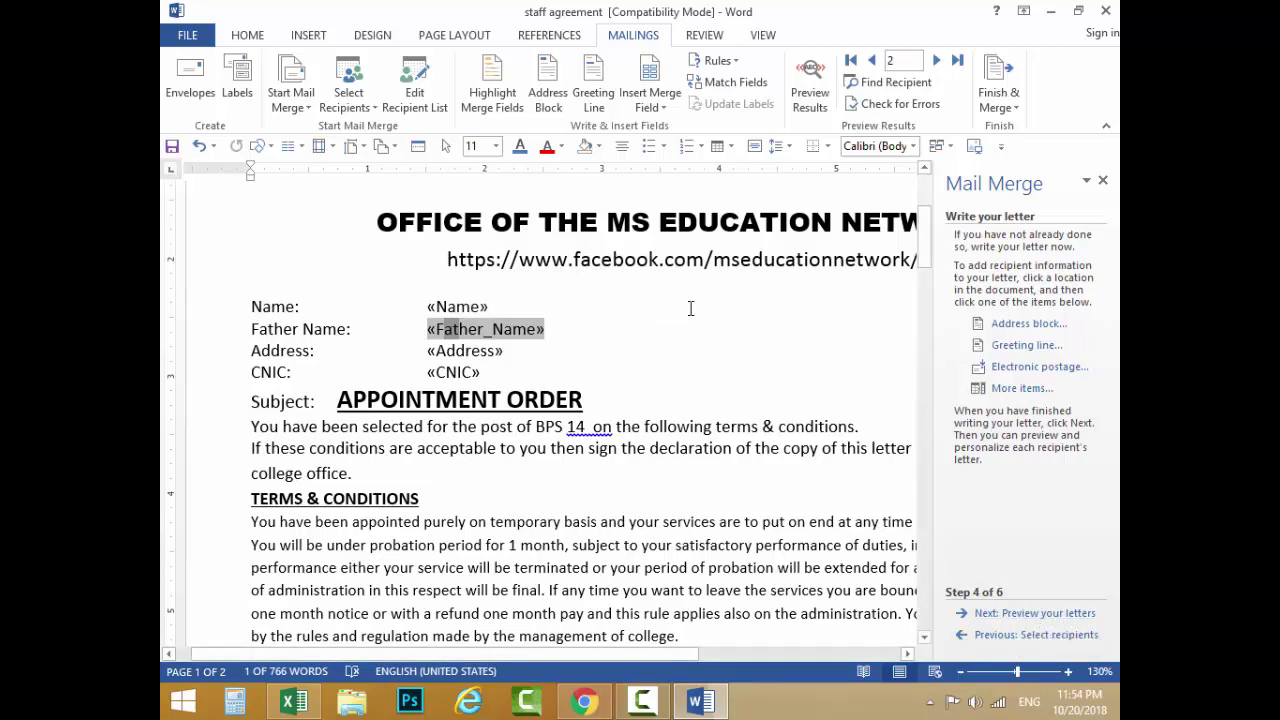
click(563, 307)
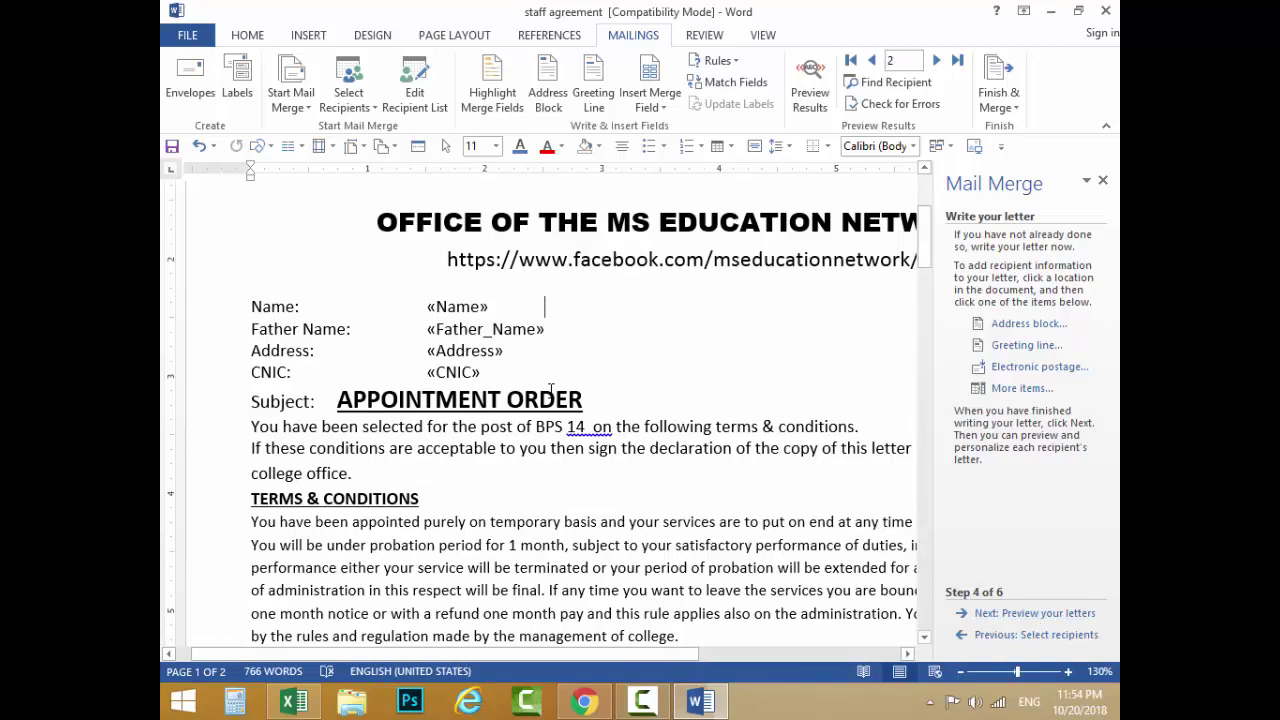
scroll(588, 345, down, 7)
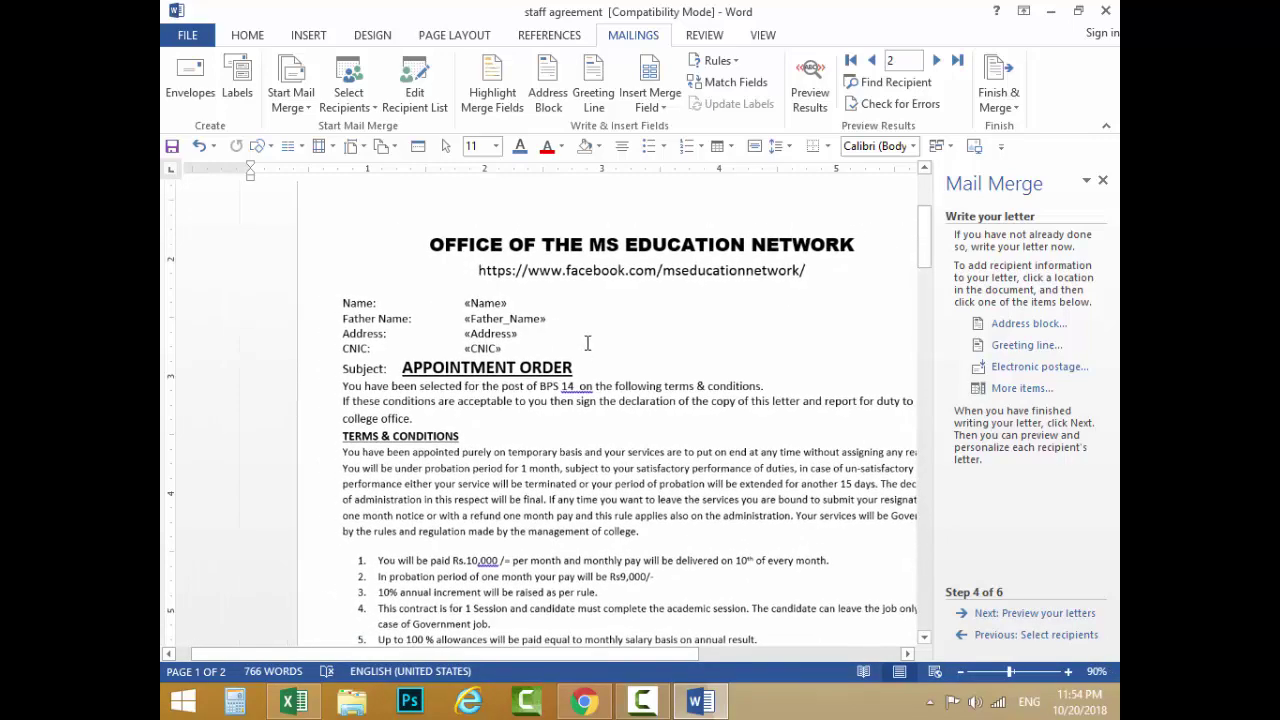
scroll(589, 340, down, 1)
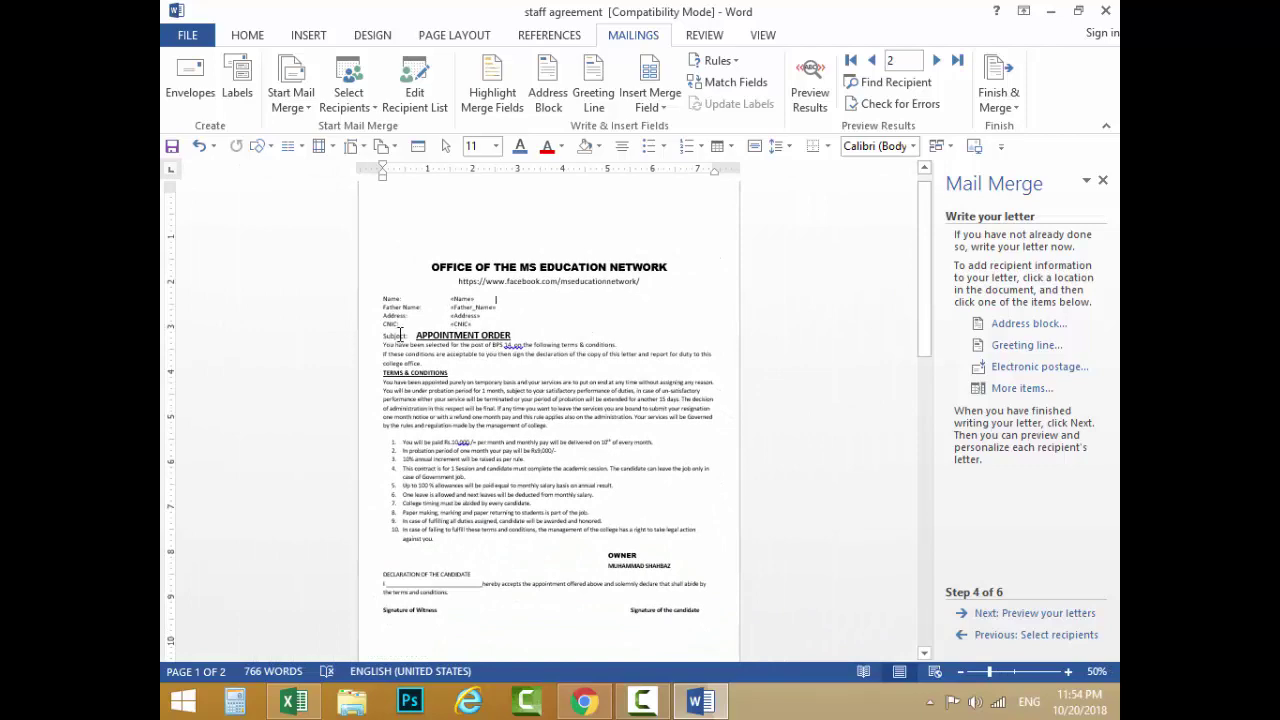
mouse_move(376, 296)
mouse_down()
mouse_move(410, 372)
mouse_move(600, 558)
mouse_move(710, 630)
mouse_up()
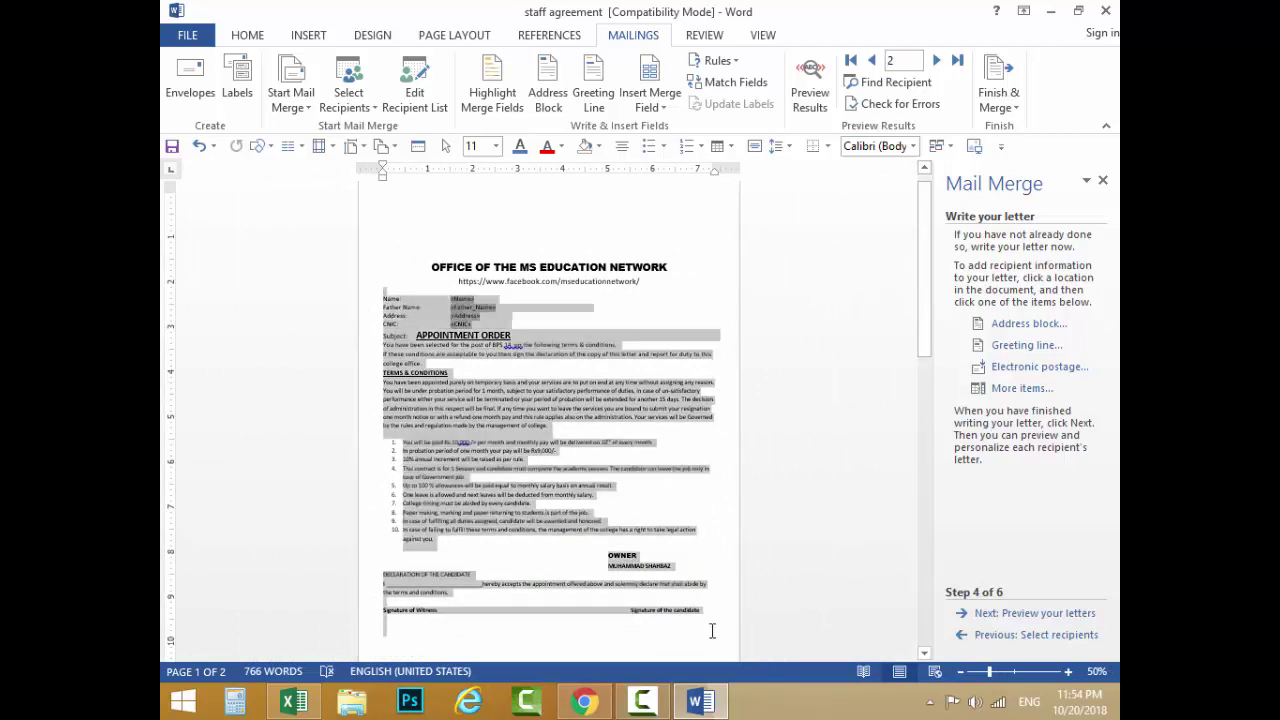
scroll(478, 364, up, 4)
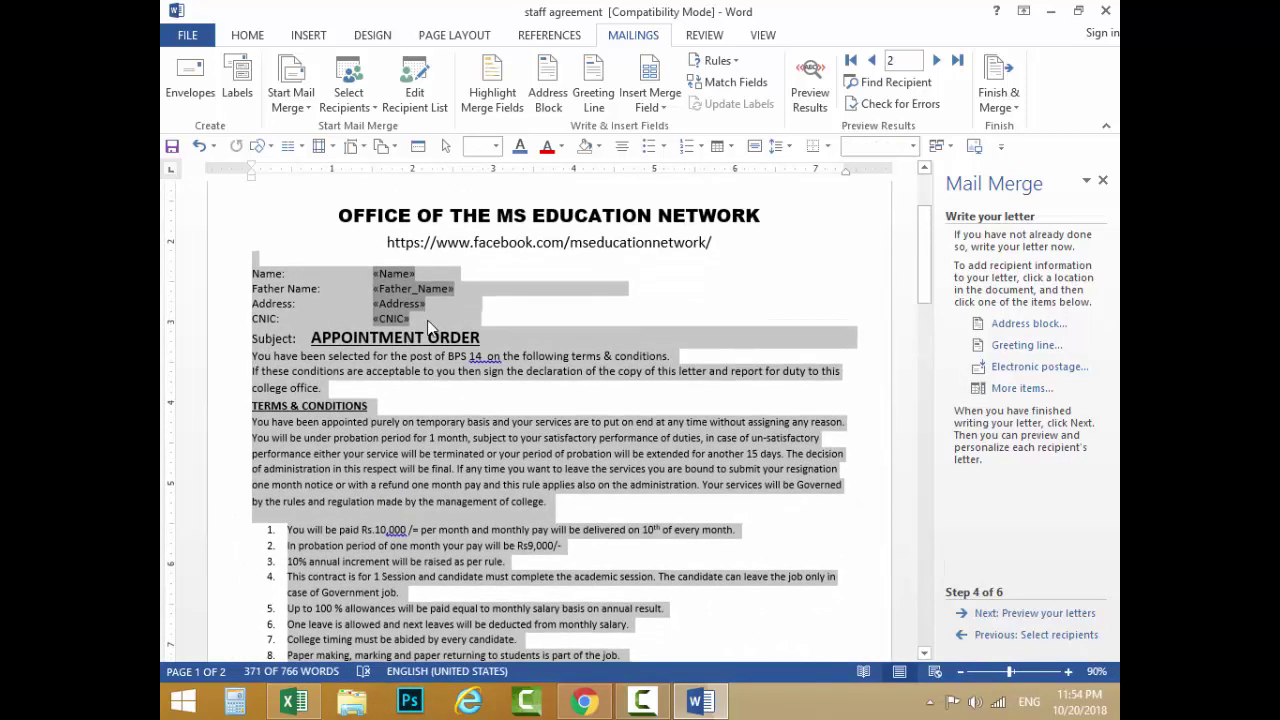
click(413, 316)
click(382, 272)
click(385, 303)
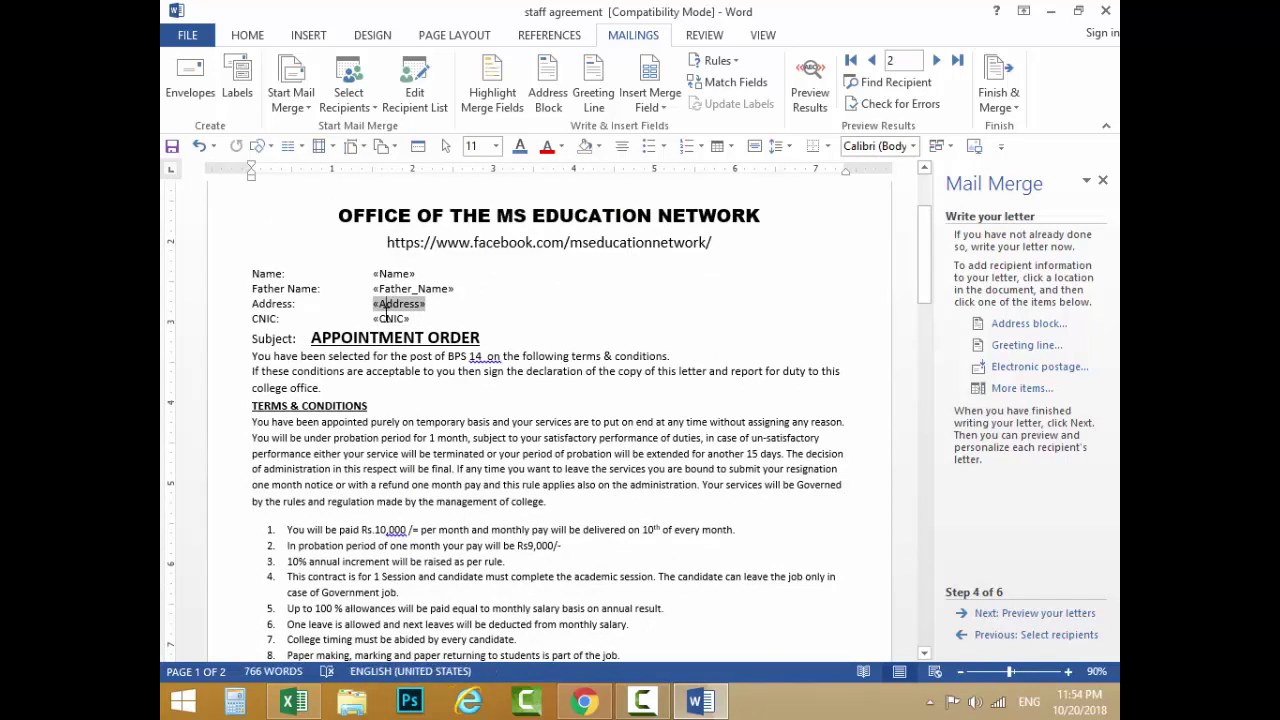
click(387, 318)
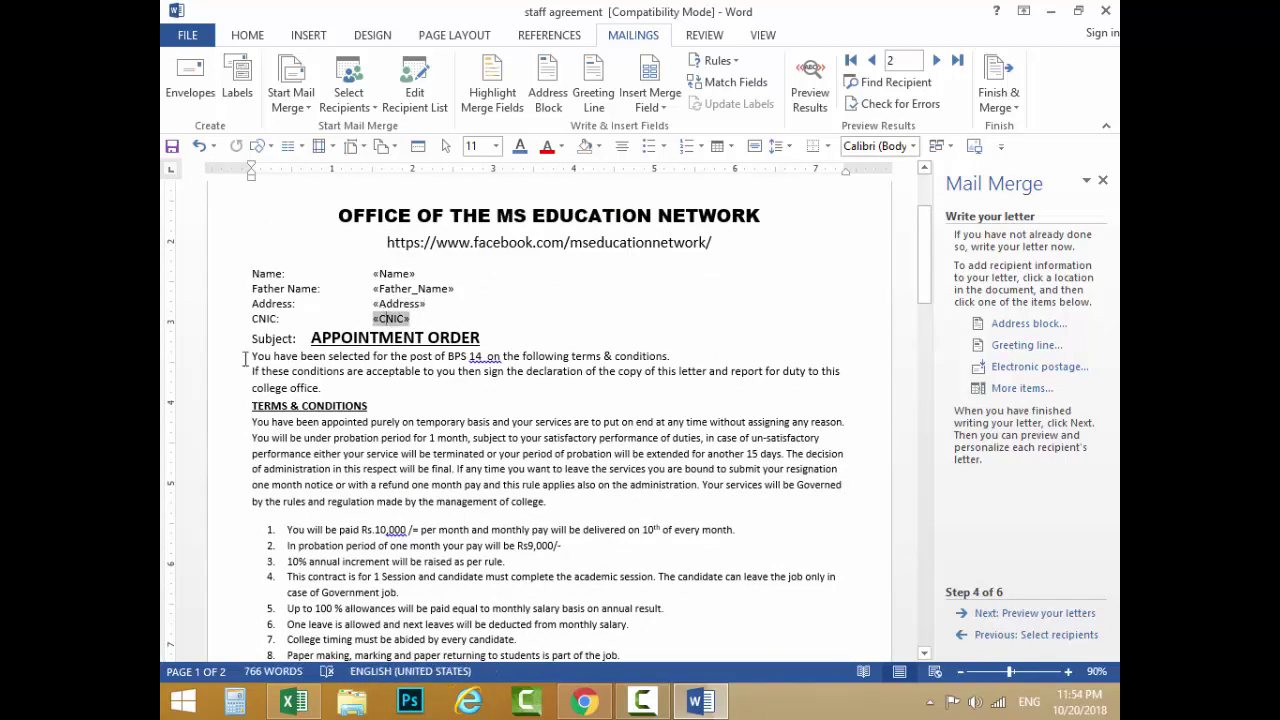
drag(244, 358, 550, 567)
click(546, 567)
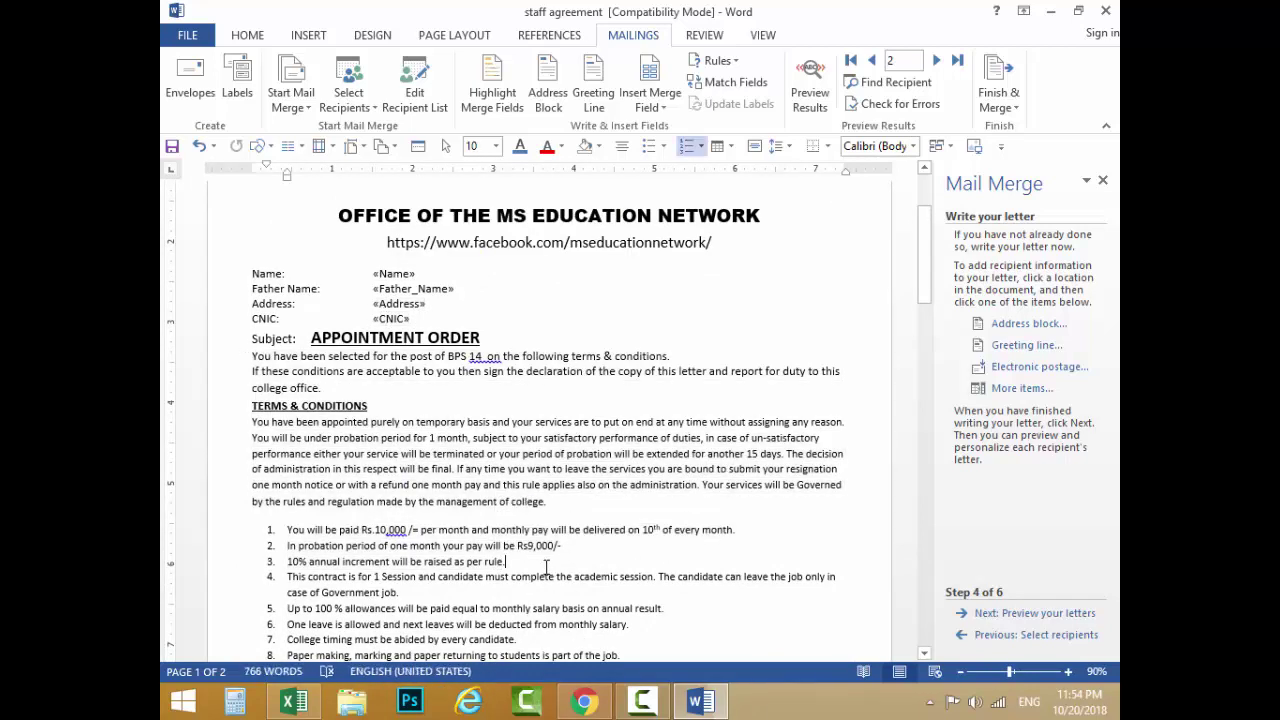
Step: Preview the filled-in letters, stepping through recipients 2 to 5 with Next Record
click(1049, 620)
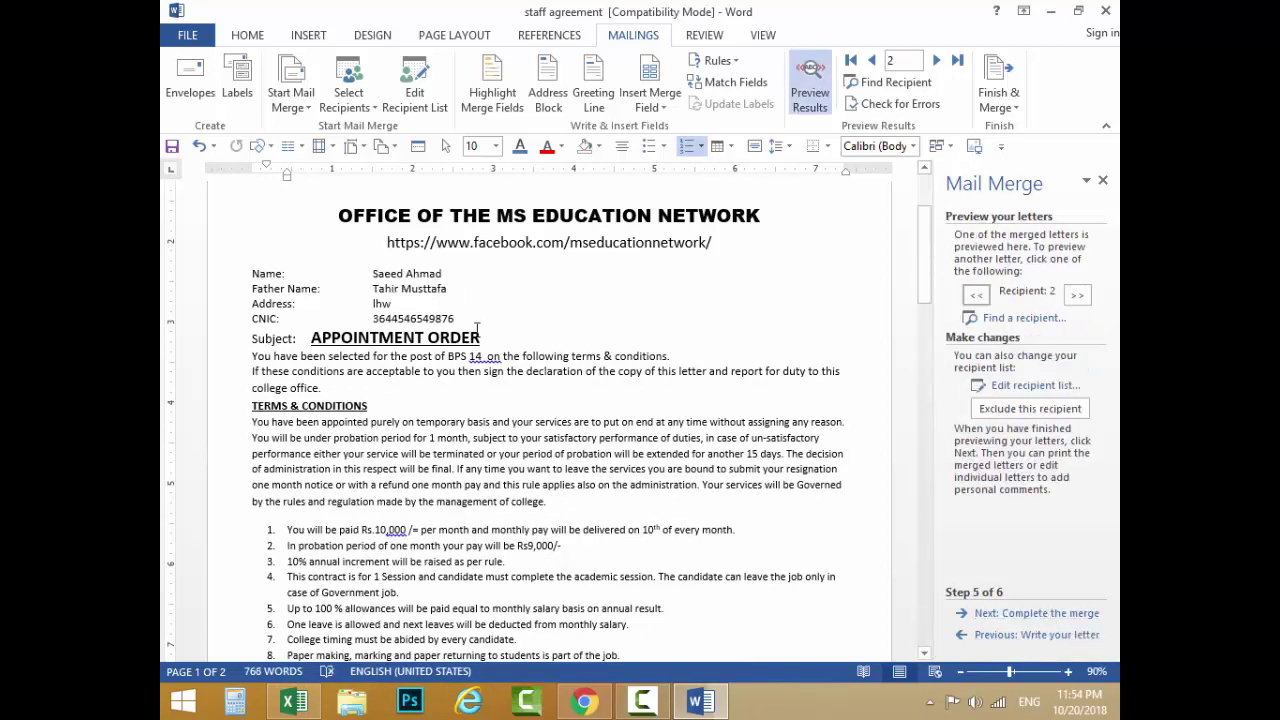
scroll(384, 274, up, 1)
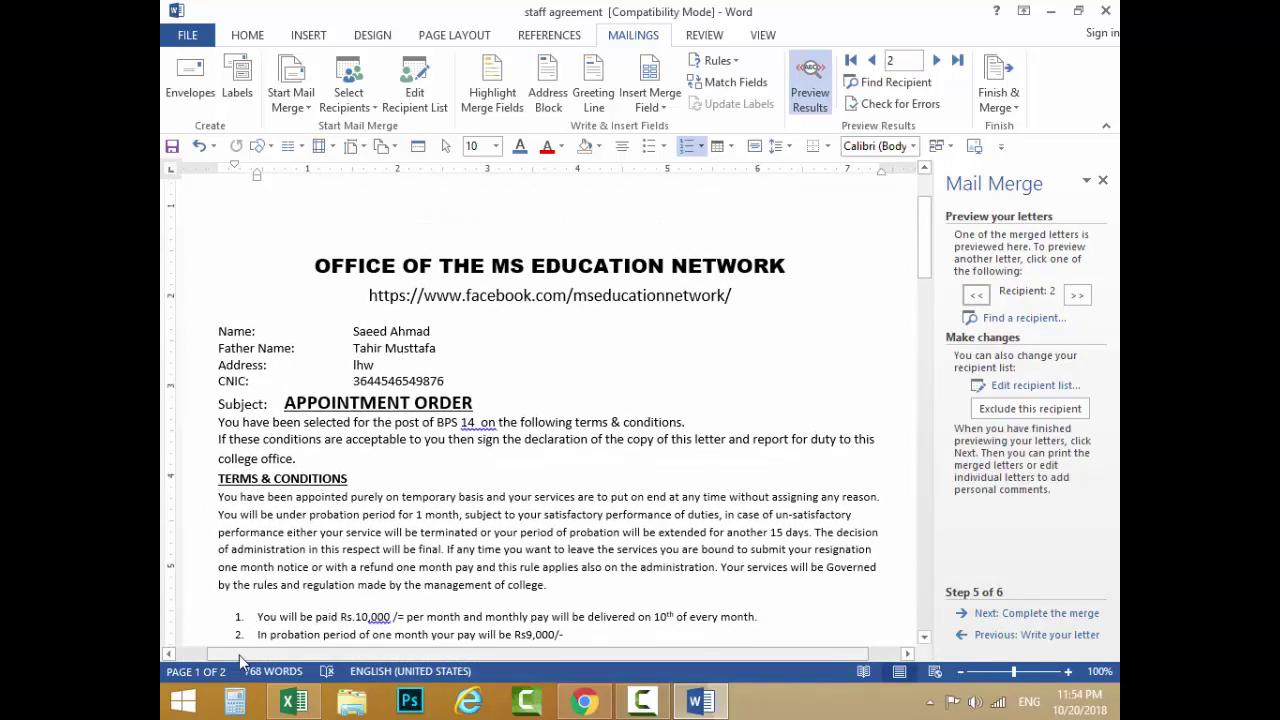
click(937, 62)
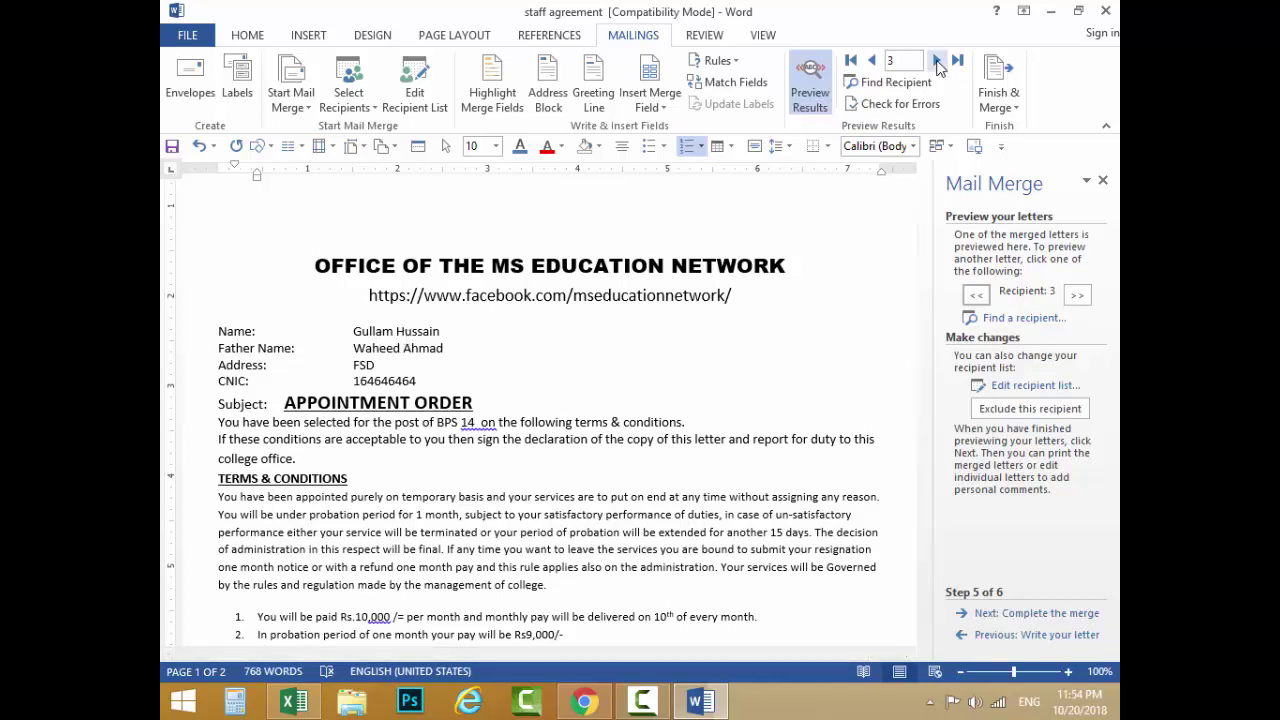
click(937, 61)
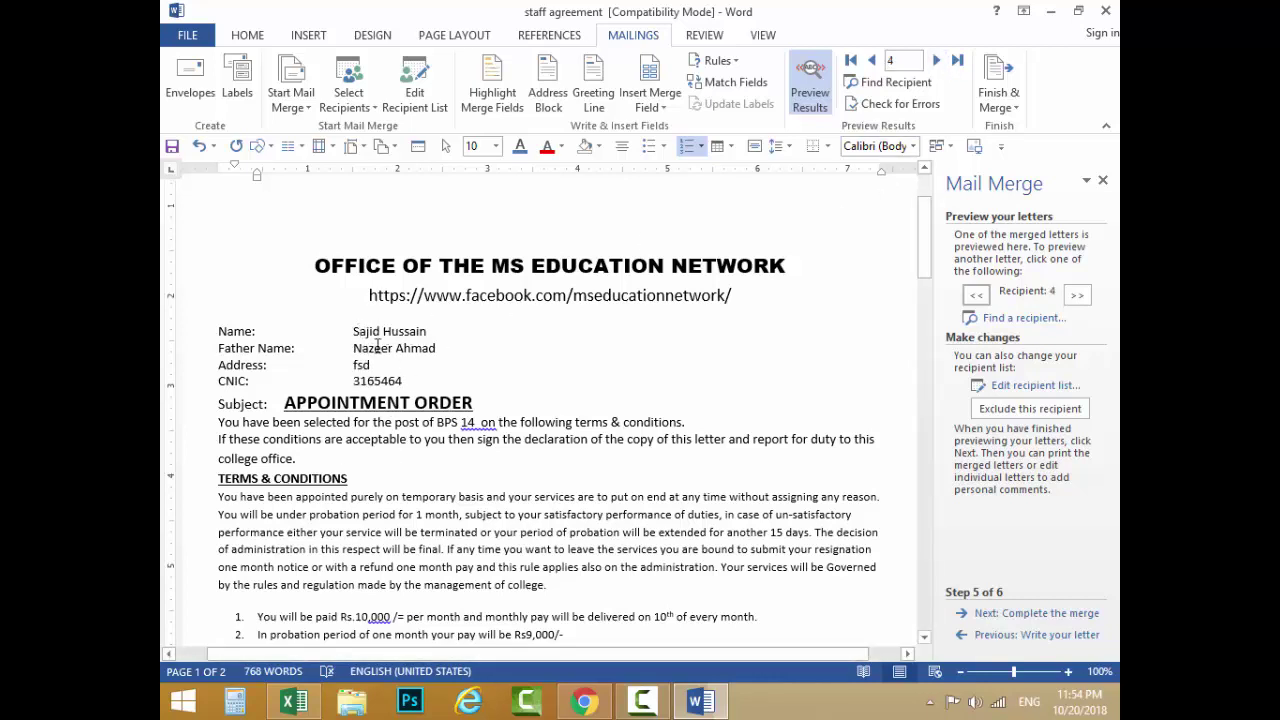
triple_click(377, 345)
click(700, 300)
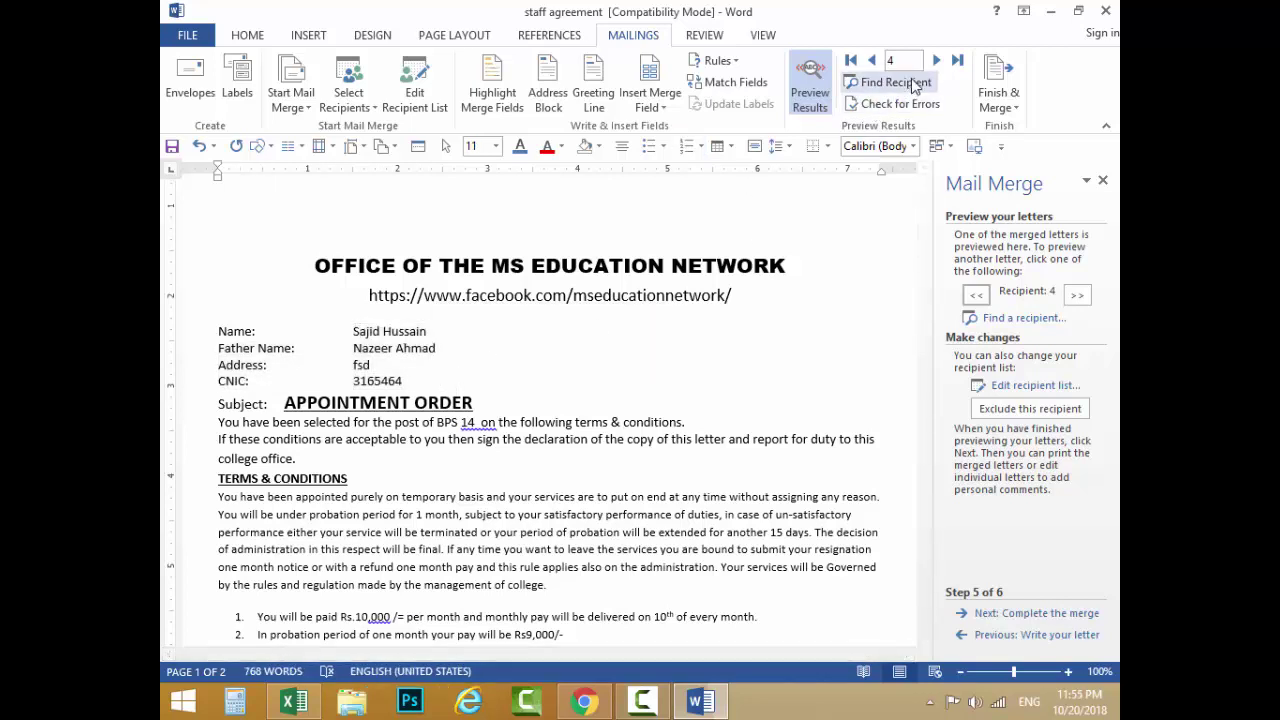
click(935, 61)
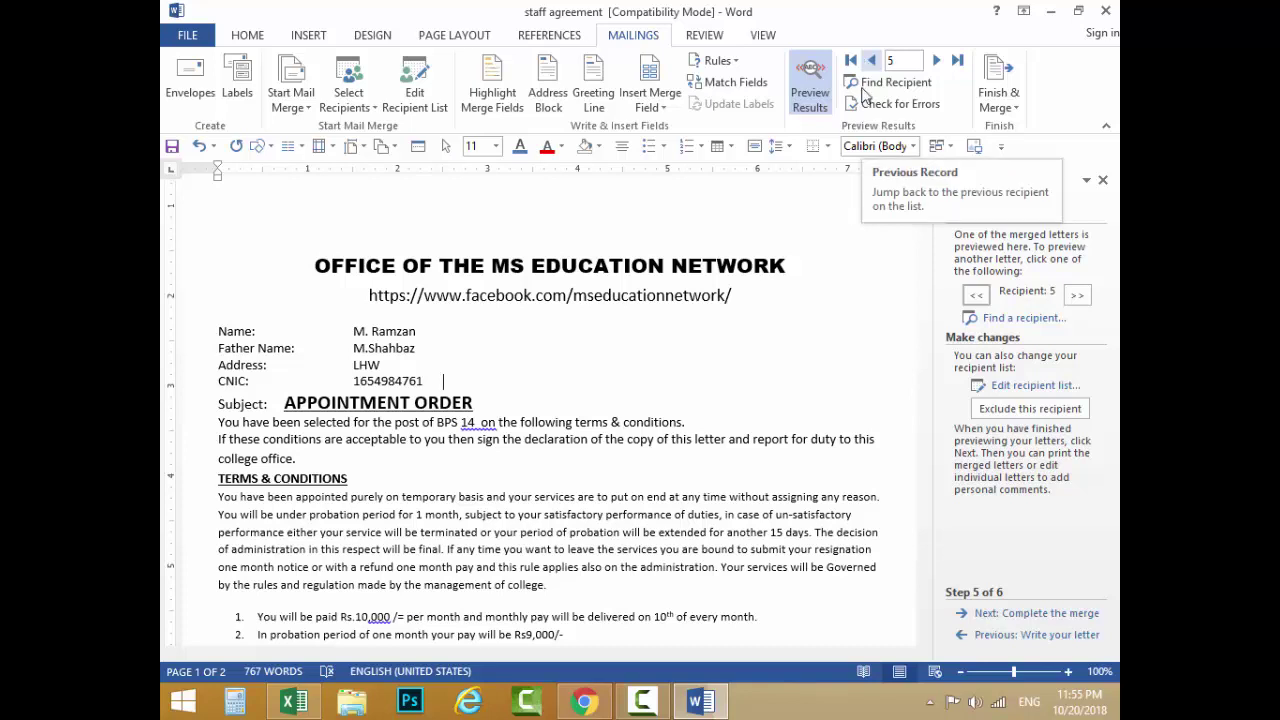
click(1008, 95)
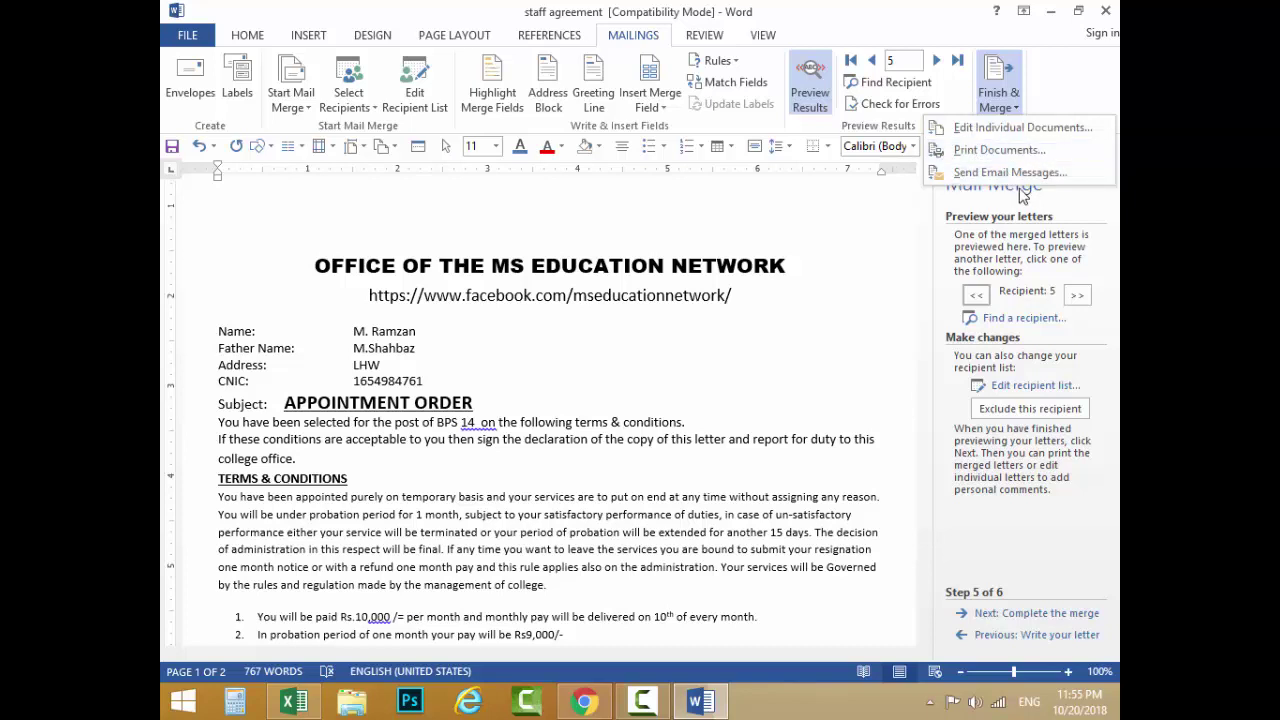
Step: Choose Edit Individual Documents and merge All records, after trying Current record and a From/To range
click(980, 127)
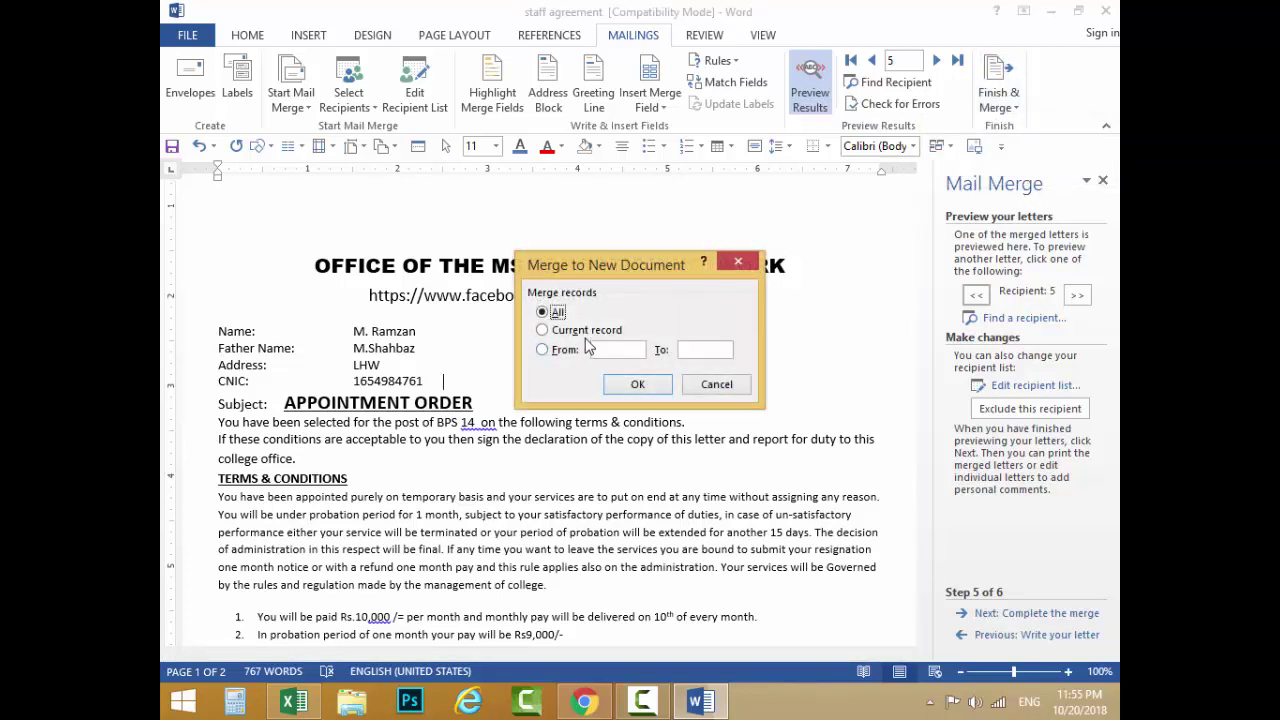
drag(623, 269, 723, 192)
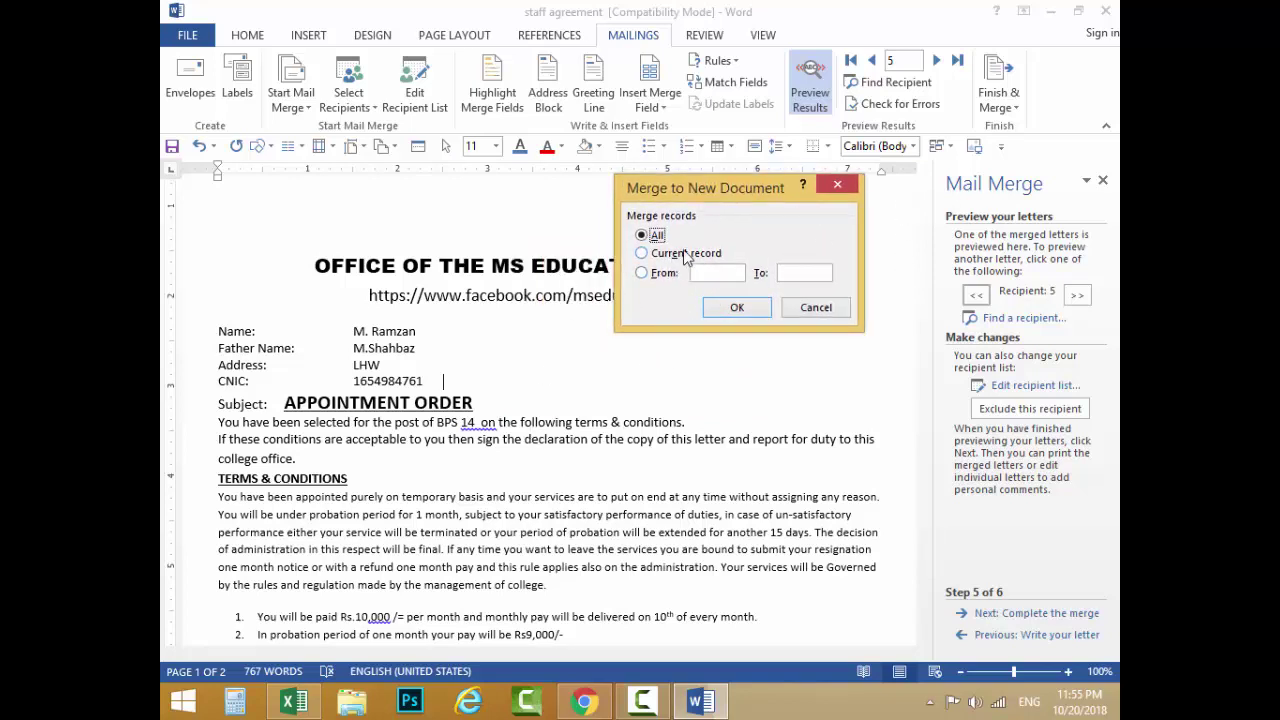
click(686, 255)
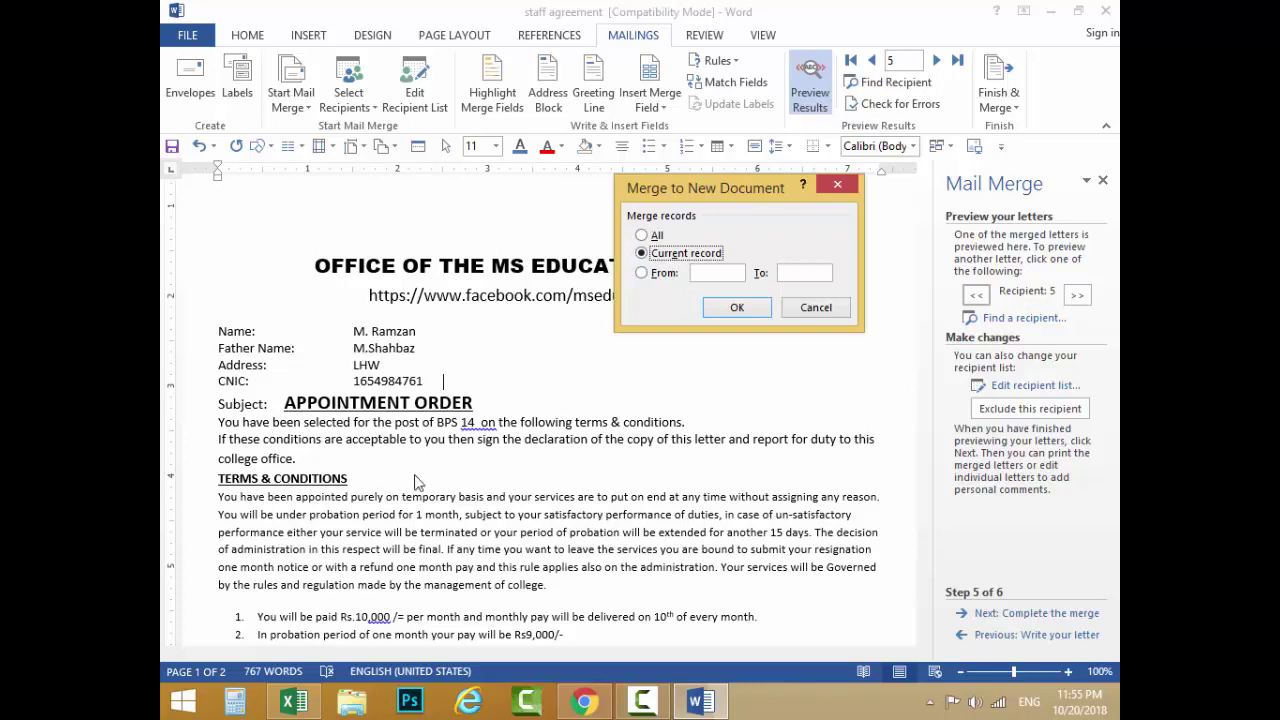
click(651, 238)
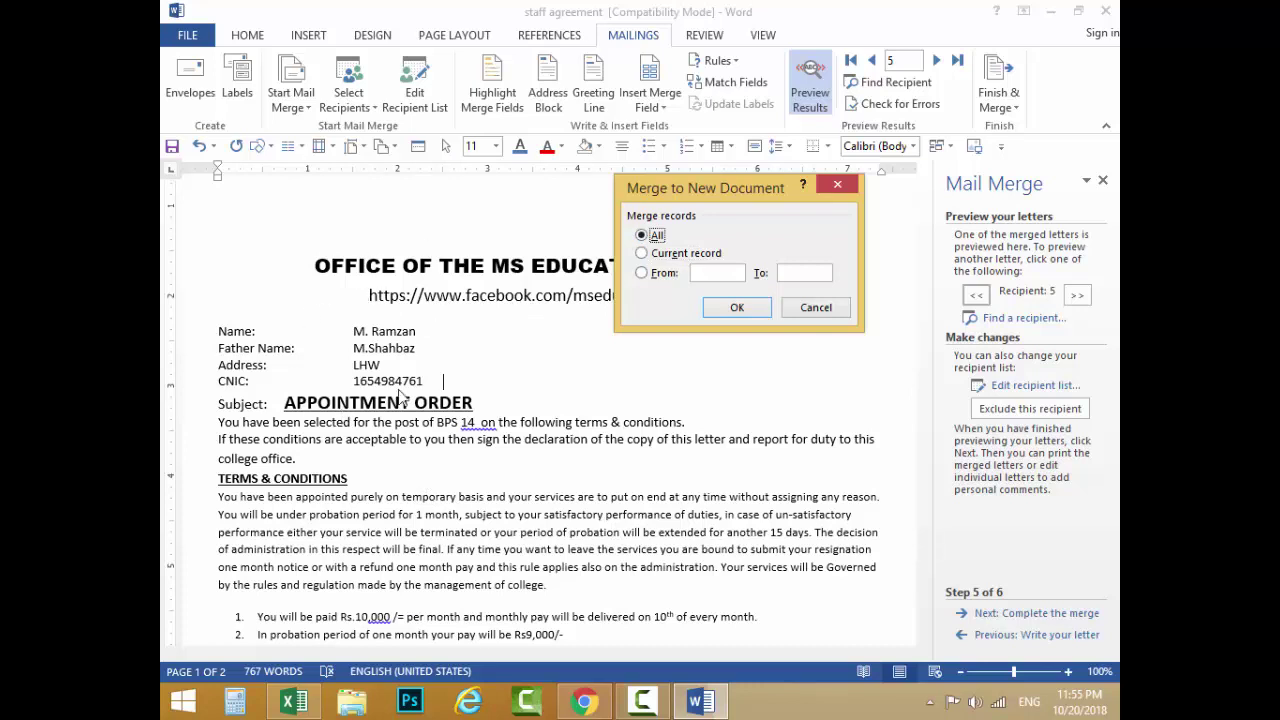
click(659, 283)
click(741, 273)
text(5)
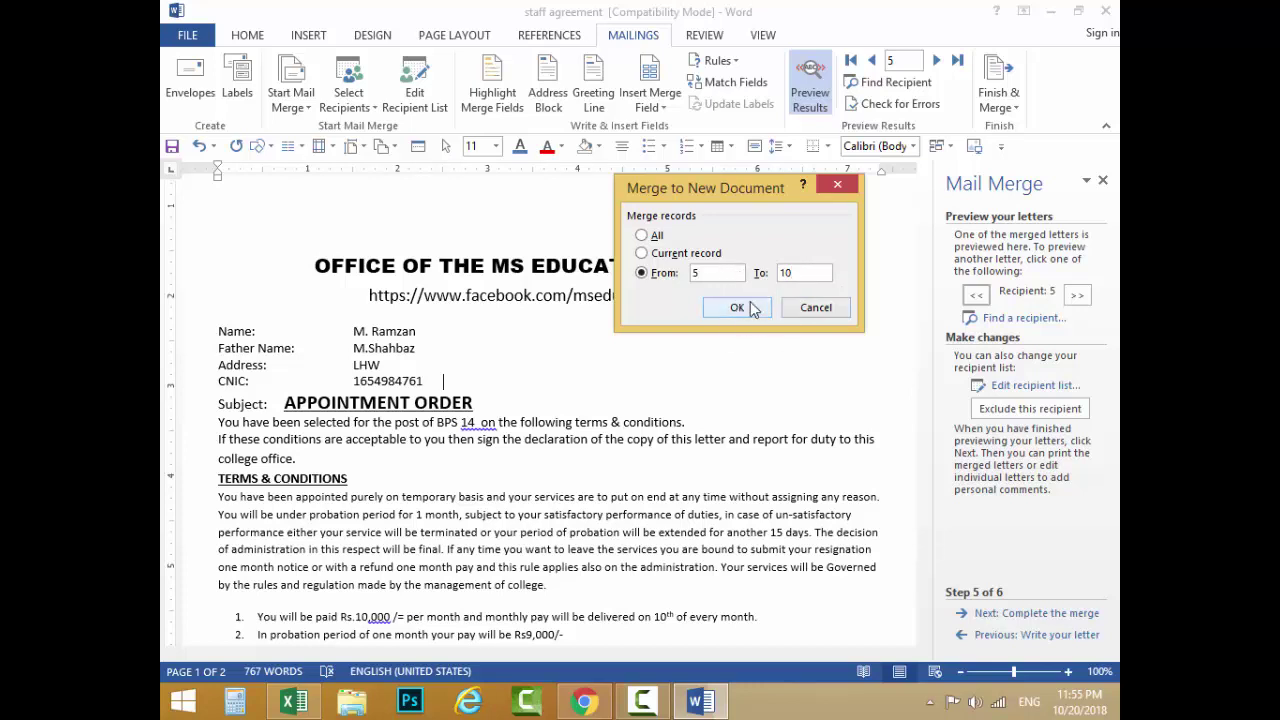
double_click(695, 273)
click(643, 236)
Step: Merge into the 10-page Letters1 document, review the letters, then close it to get the save prompt
click(736, 307)
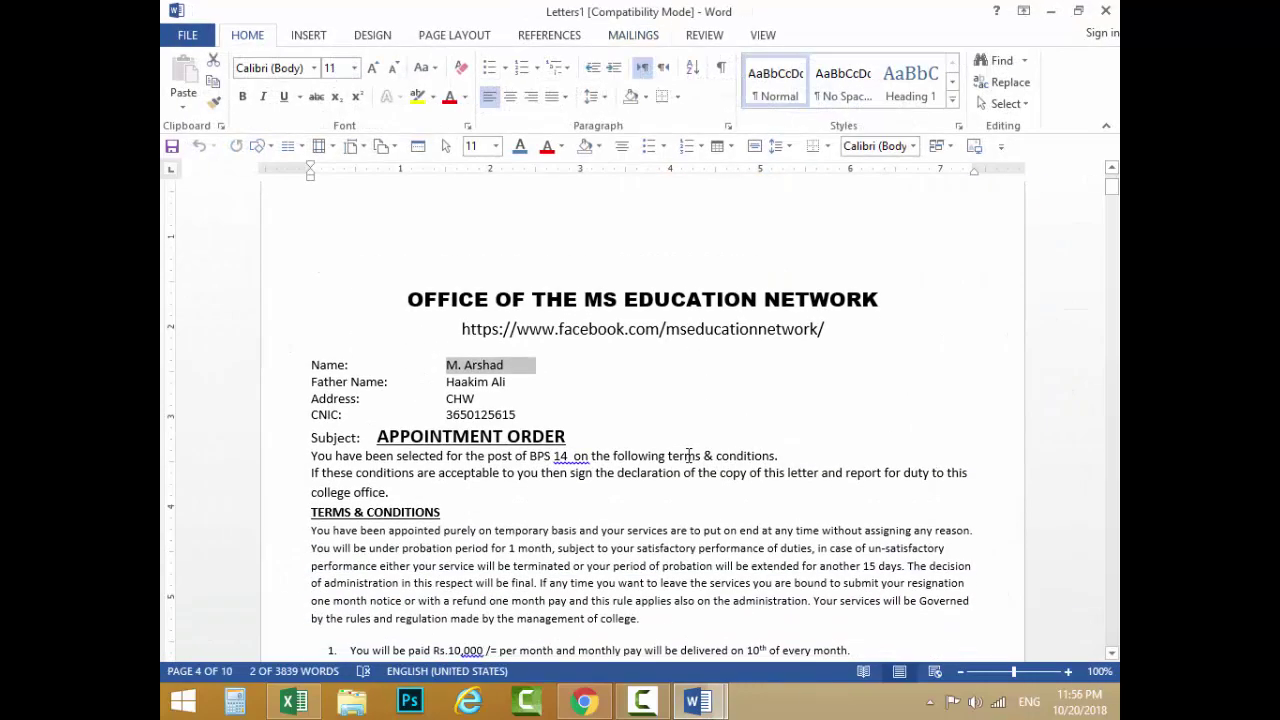
click(533, 455)
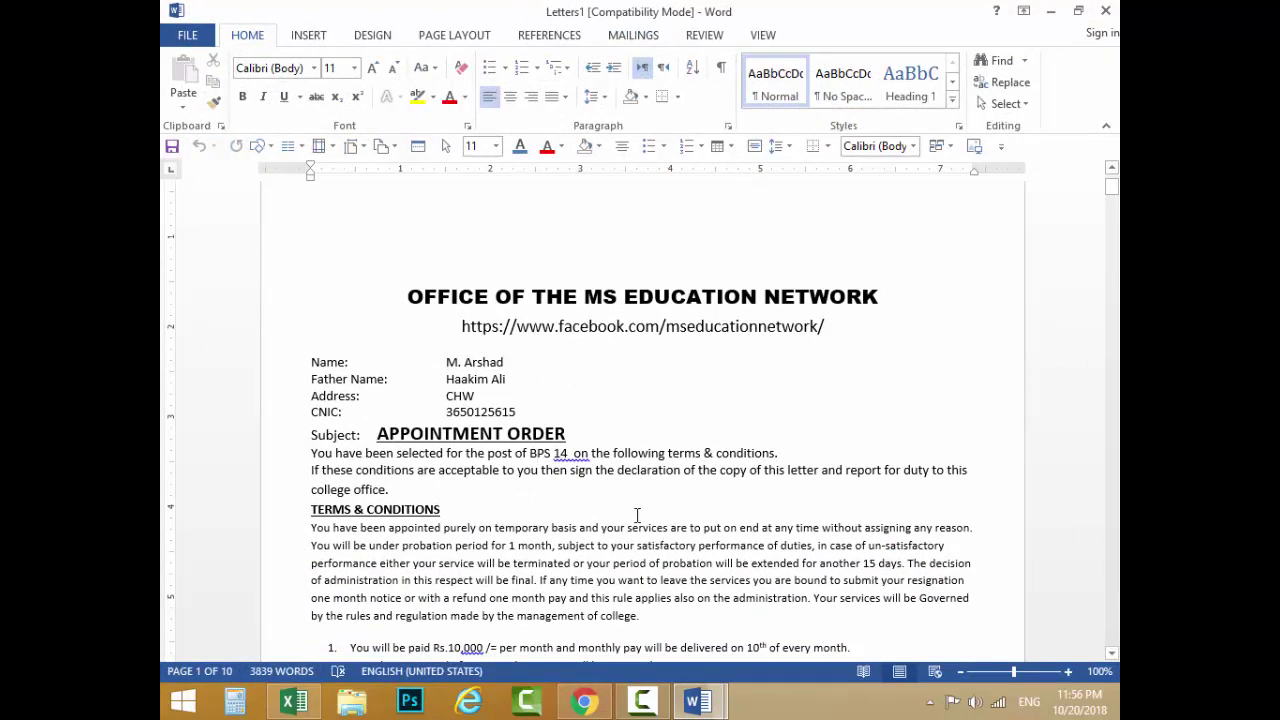
scroll(637, 515, down, 1)
scroll(662, 465, down, 1)
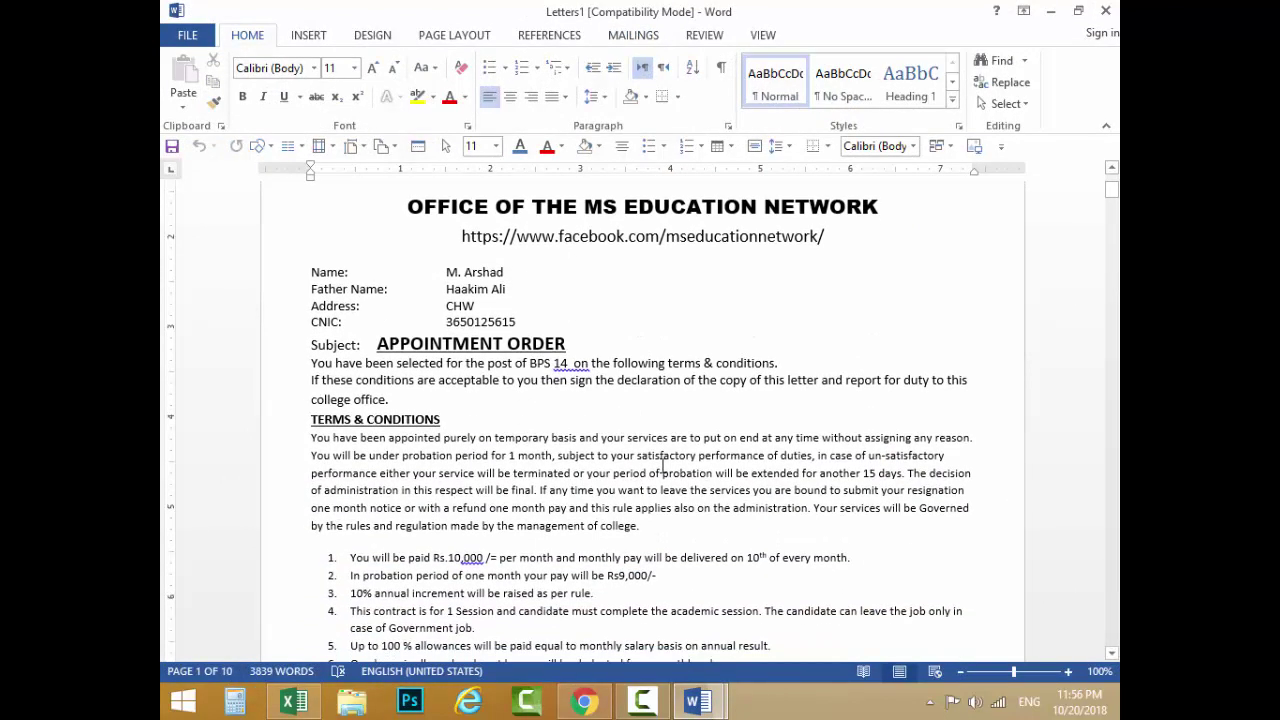
scroll(662, 468, down, 1)
scroll(662, 460, up, 3)
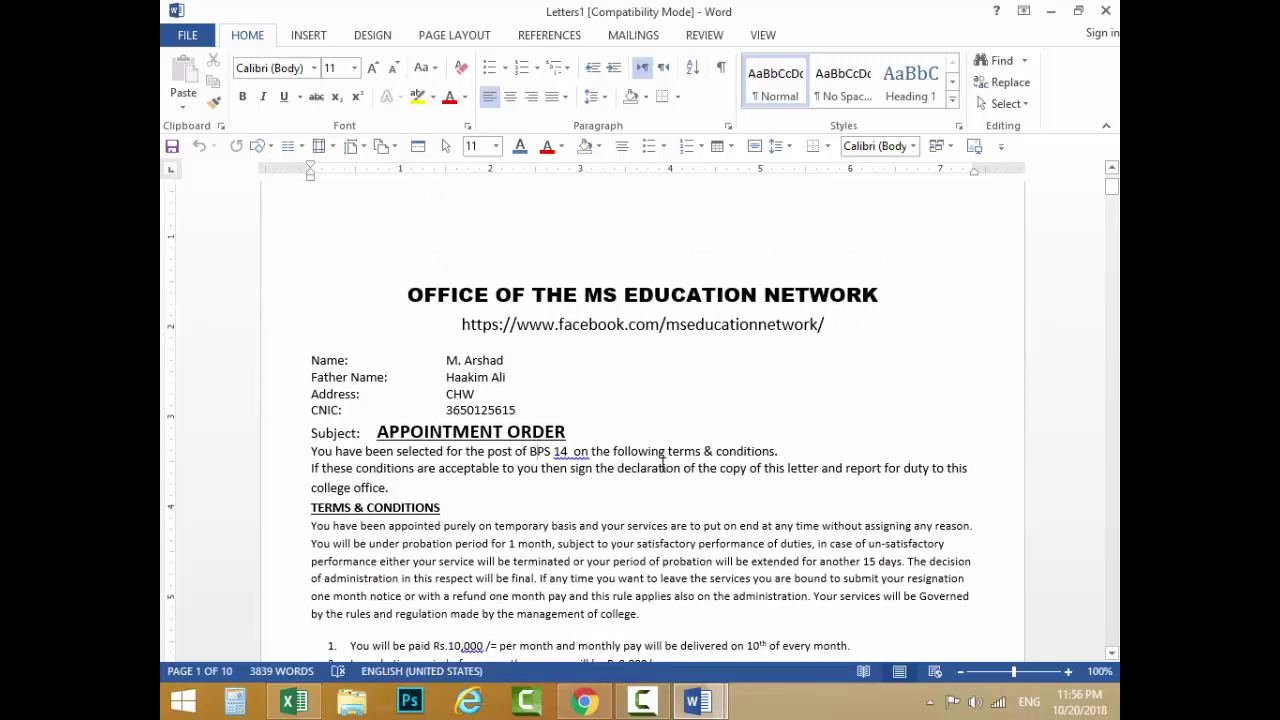
click(1105, 10)
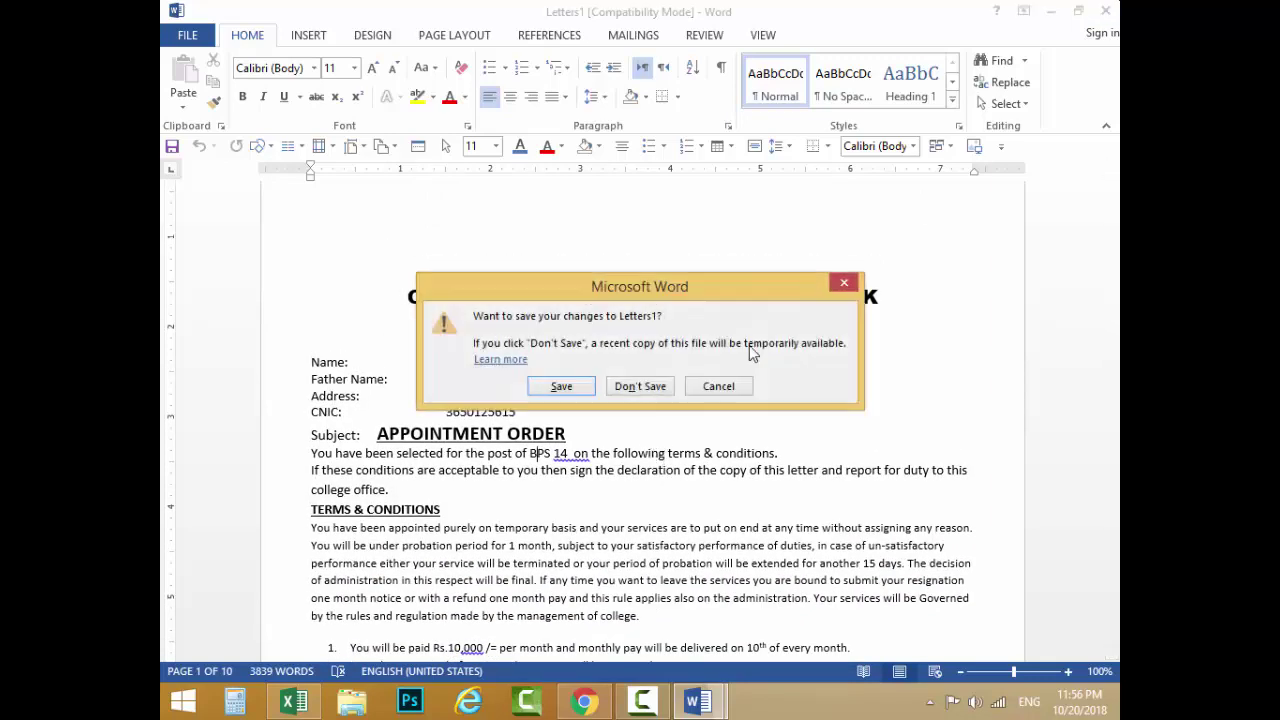